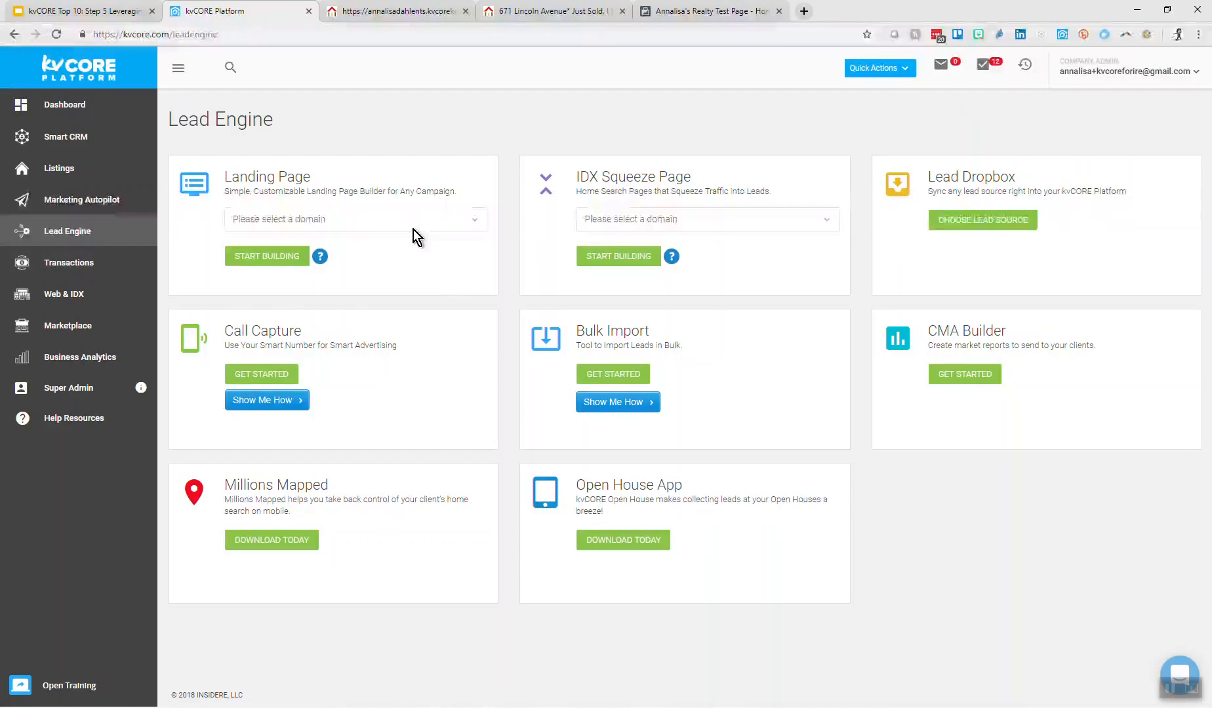
Choose the agent's domain and start building the YOUR TOWN Real Estate Deals landing page
click(413, 229)
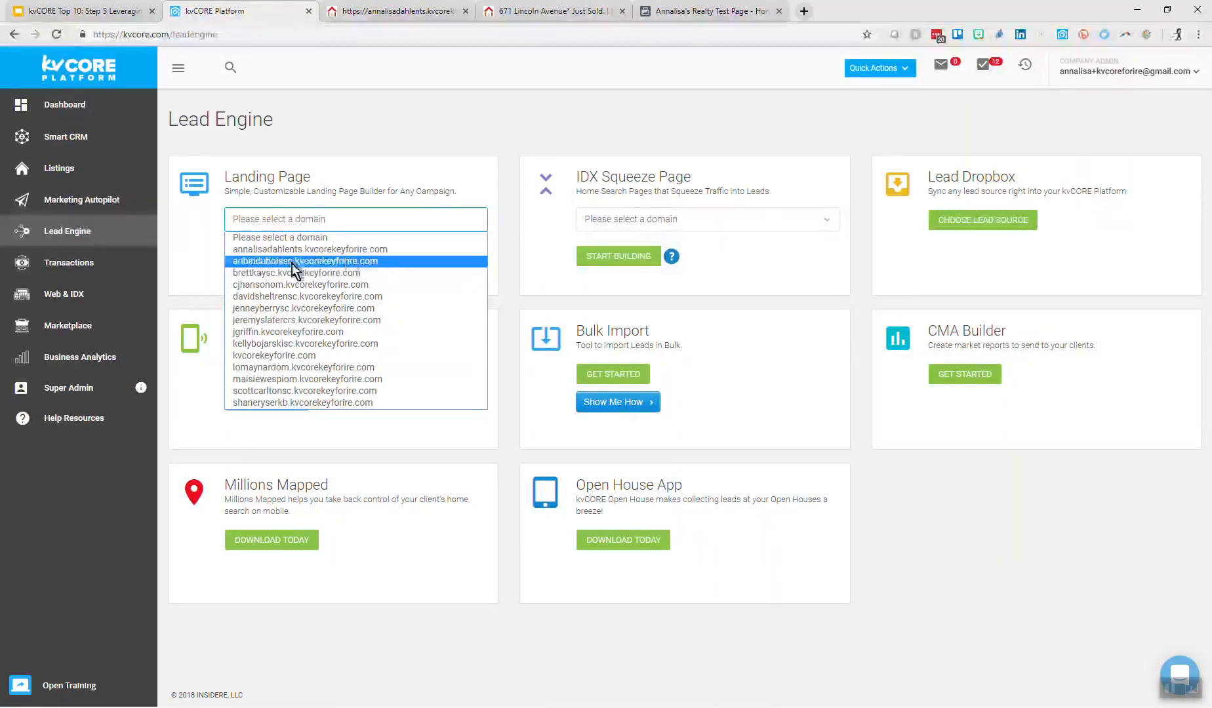
click(335, 253)
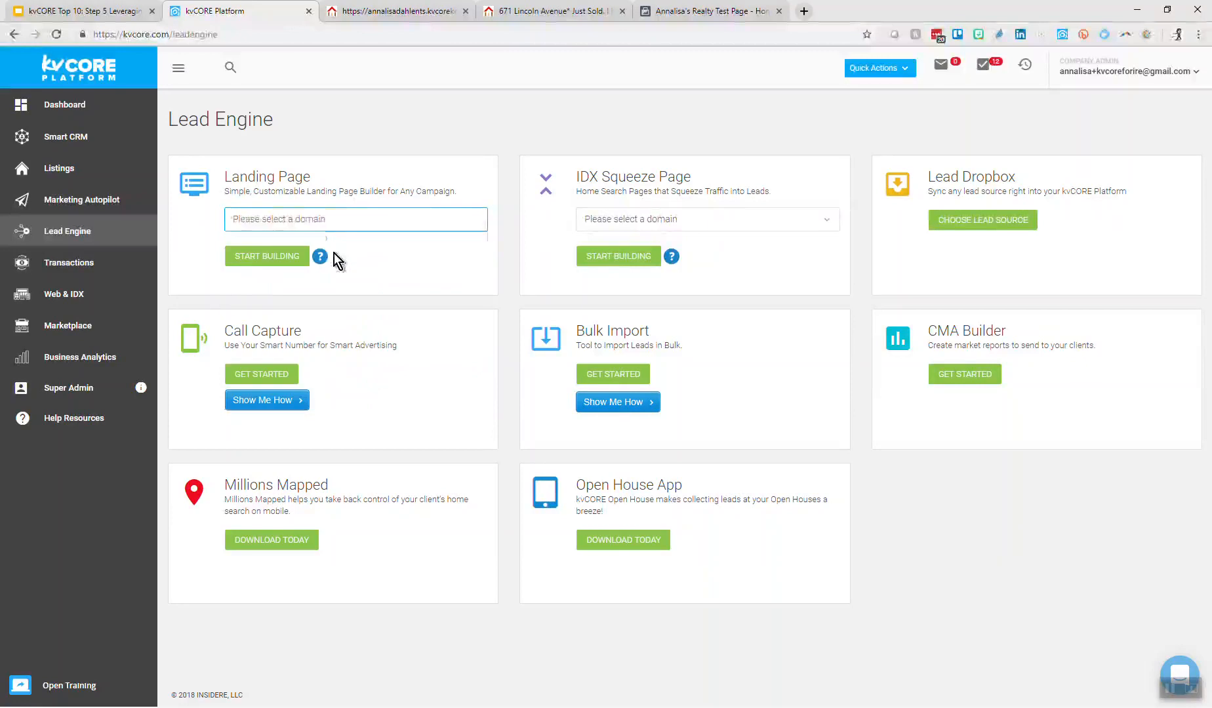
click(260, 260)
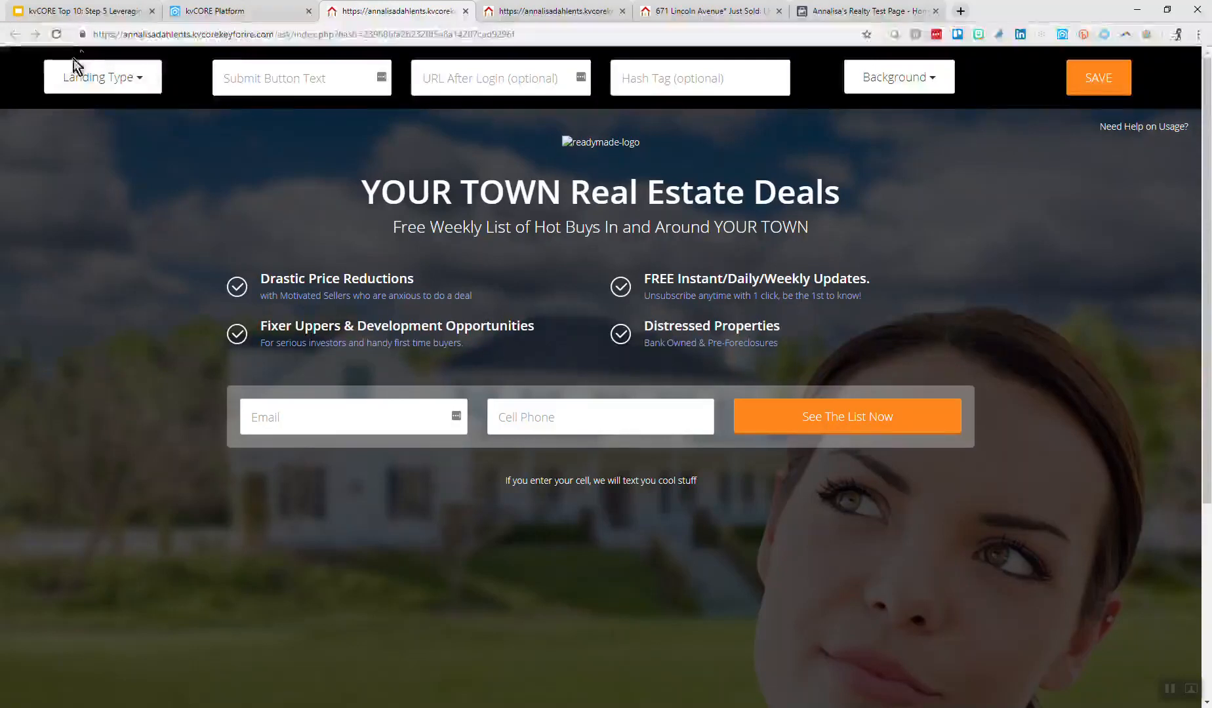
Set the landing type to Lead Generation, then review the submit text and background options unchanged
click(122, 83)
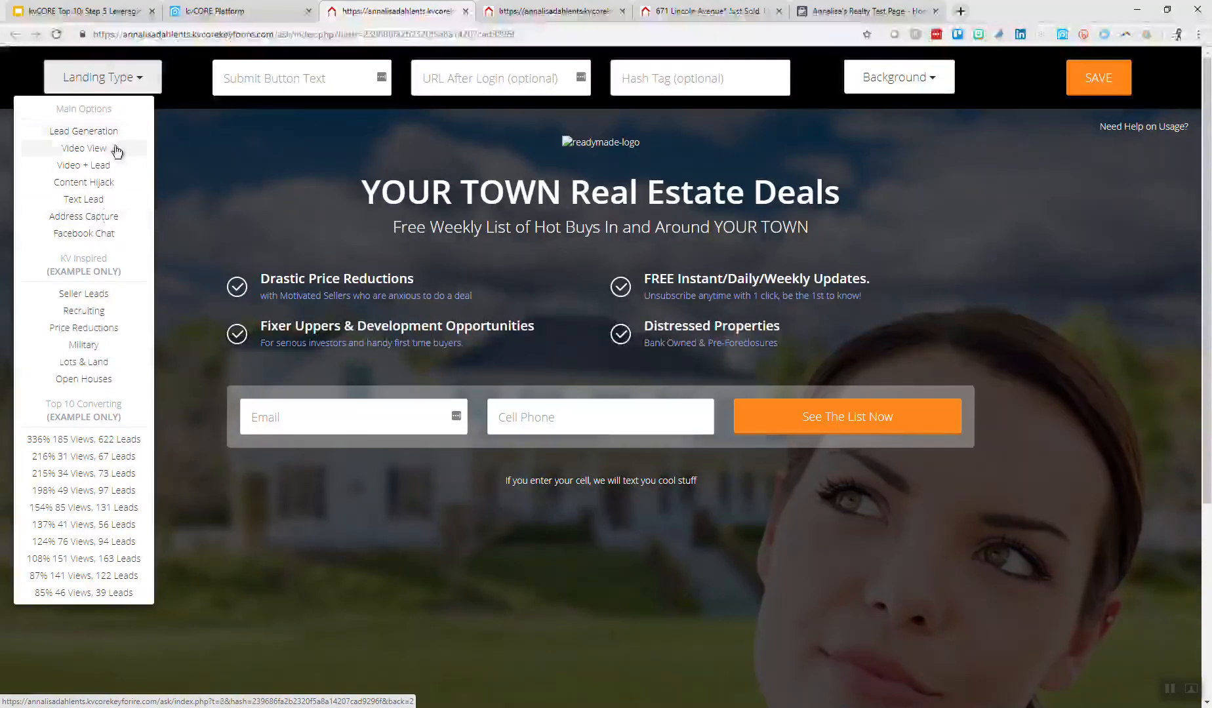
click(83, 134)
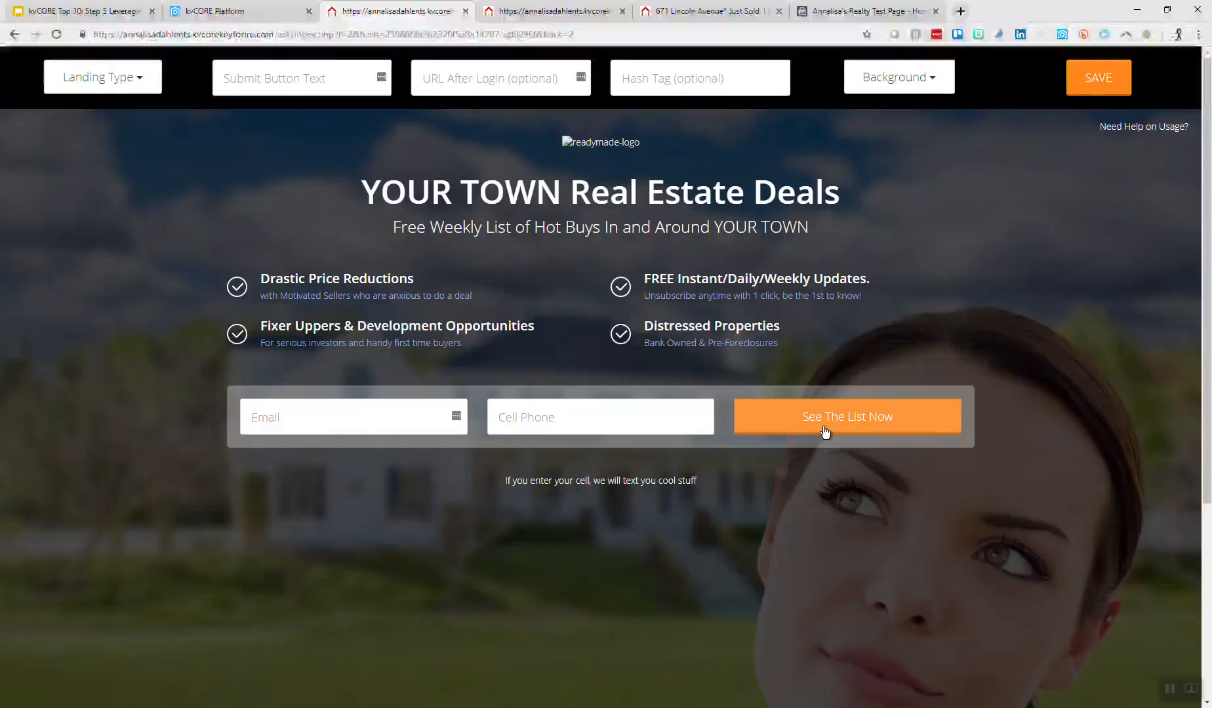
click(292, 78)
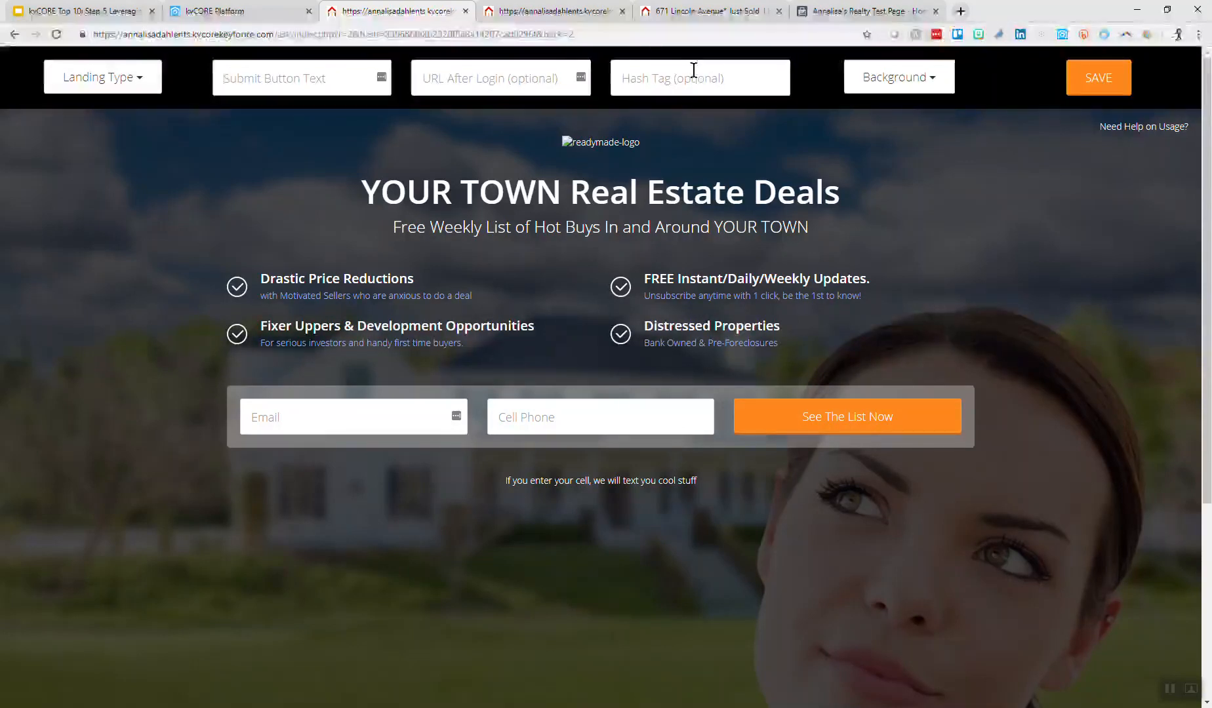
click(925, 80)
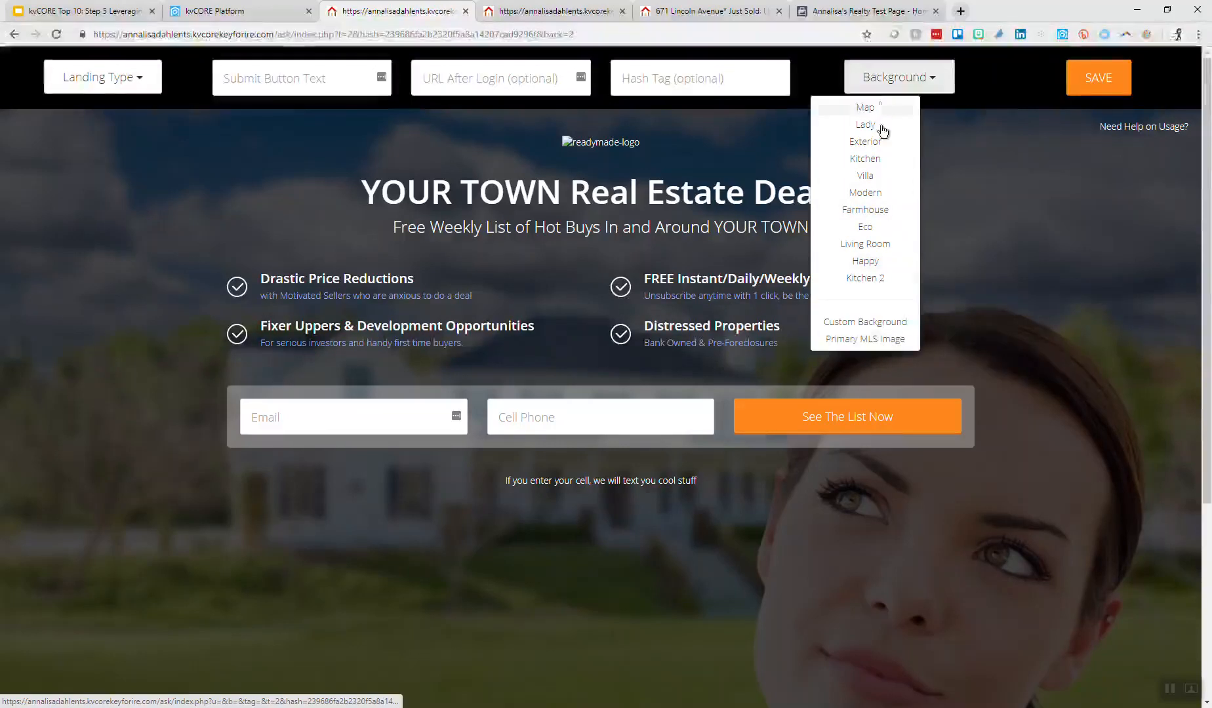
click(978, 229)
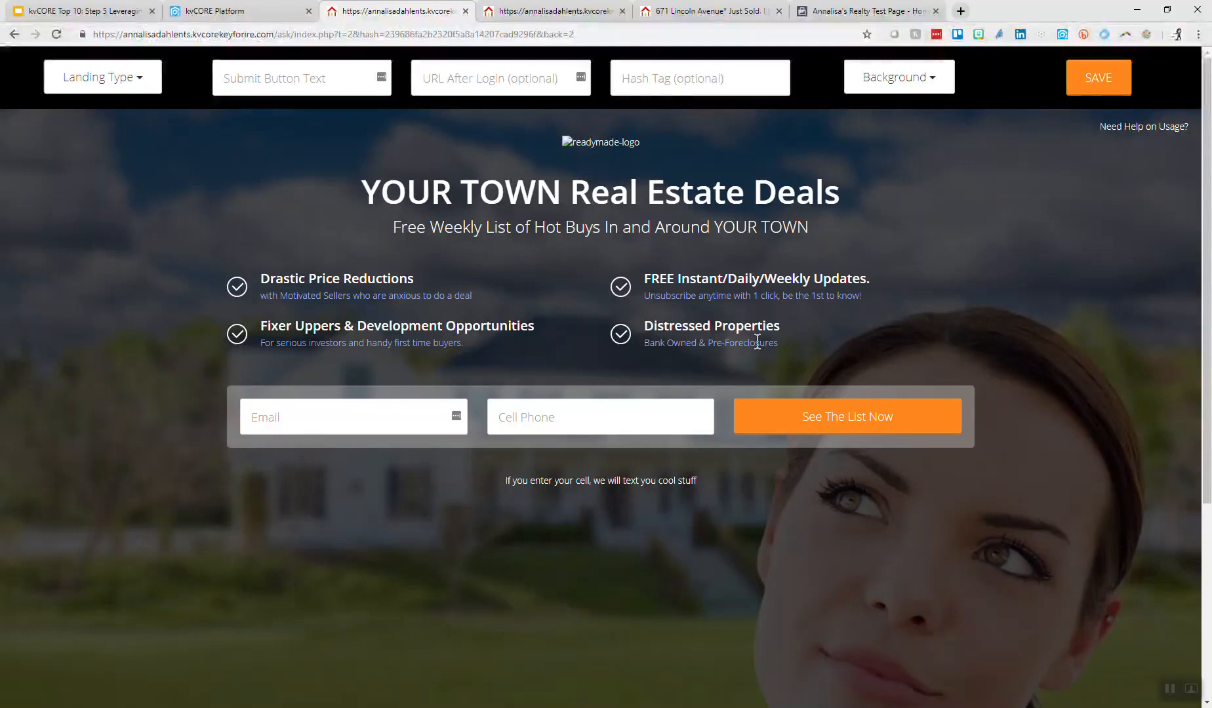
Close the two leftover draft landing page tabs
click(465, 12)
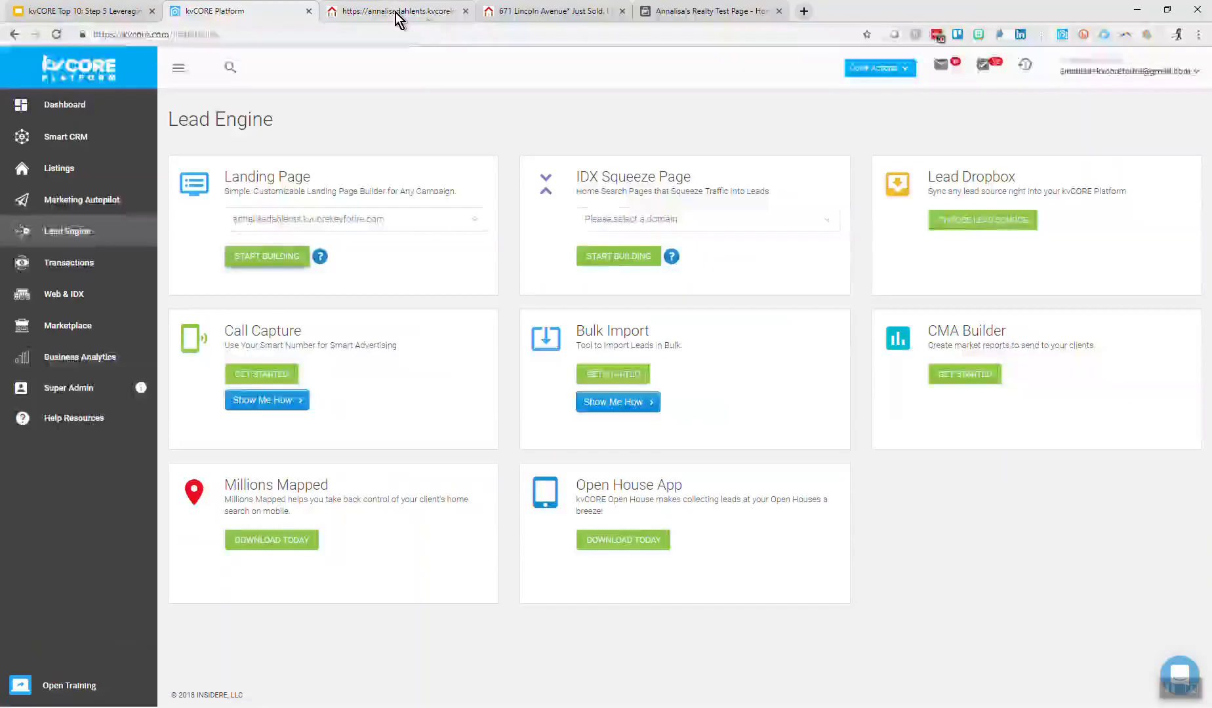
click(399, 14)
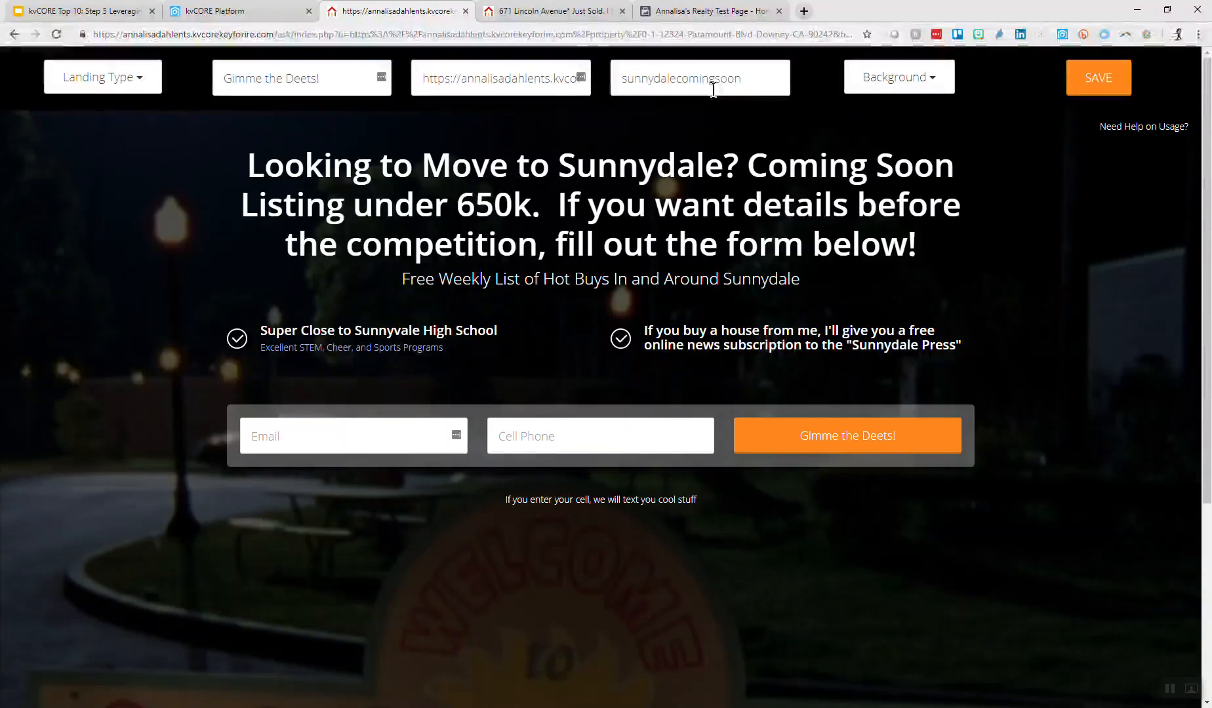
drag(750, 84, 611, 94)
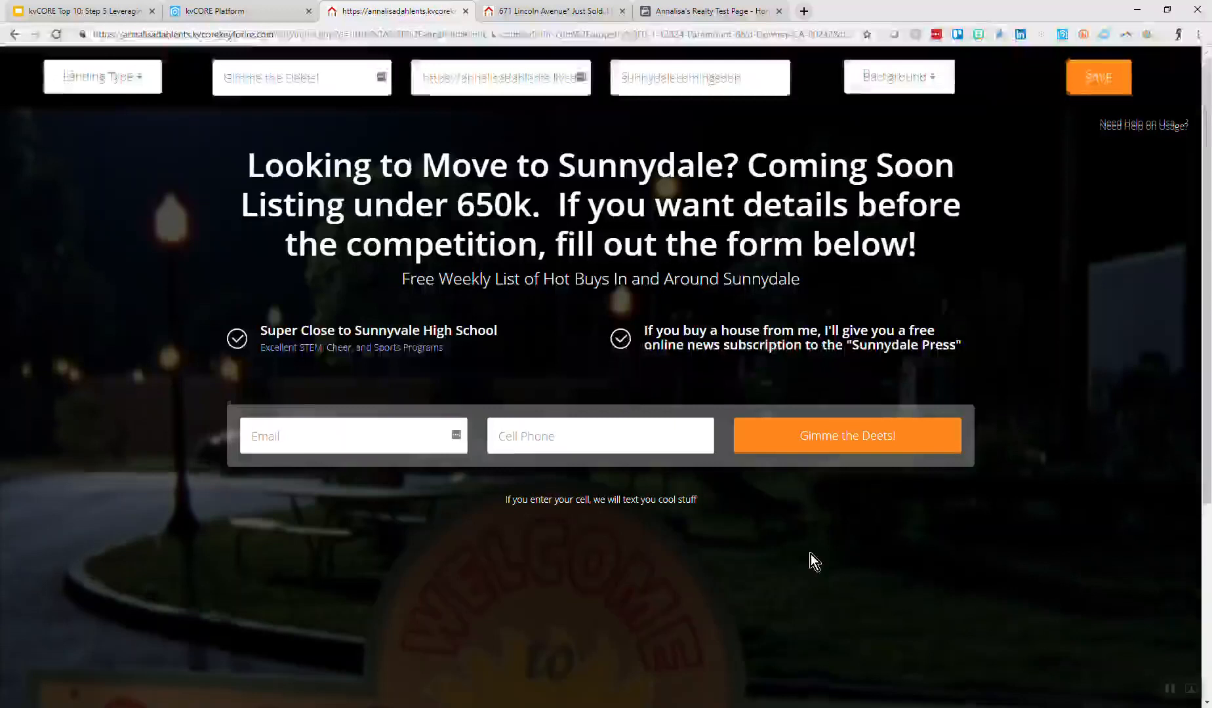
scroll(814, 554, down, 2)
scroll(818, 554, down, 2)
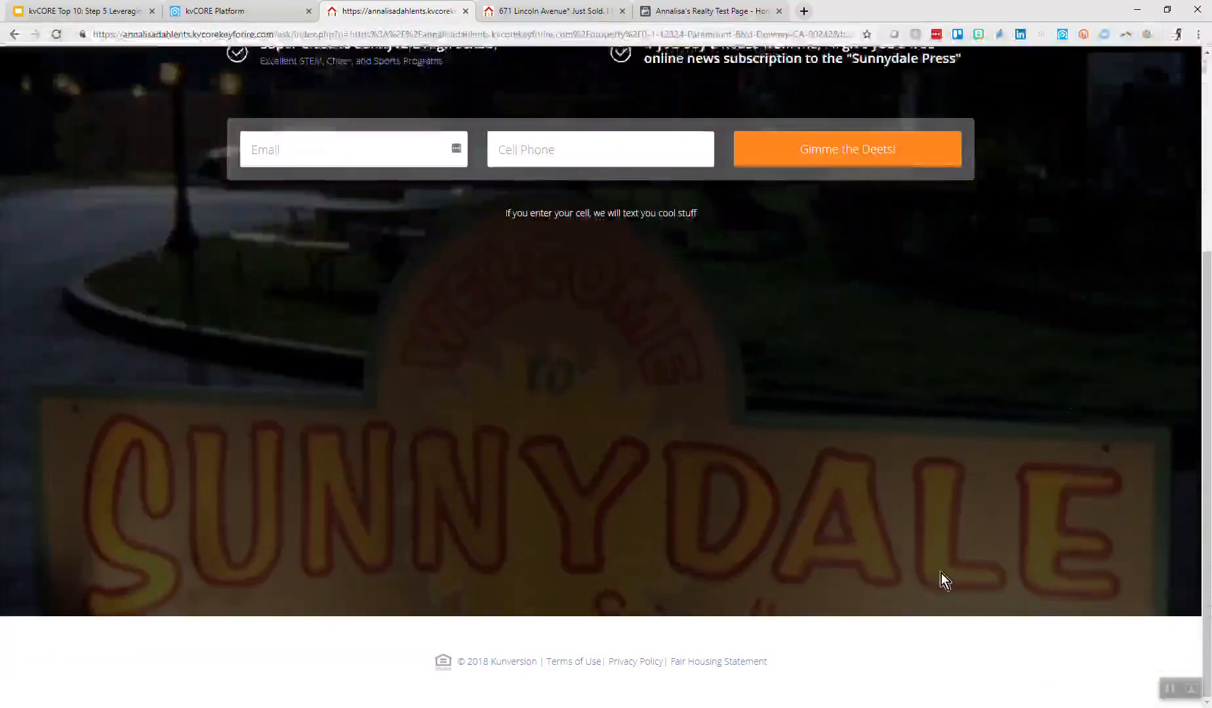
scroll(864, 503, up, 4)
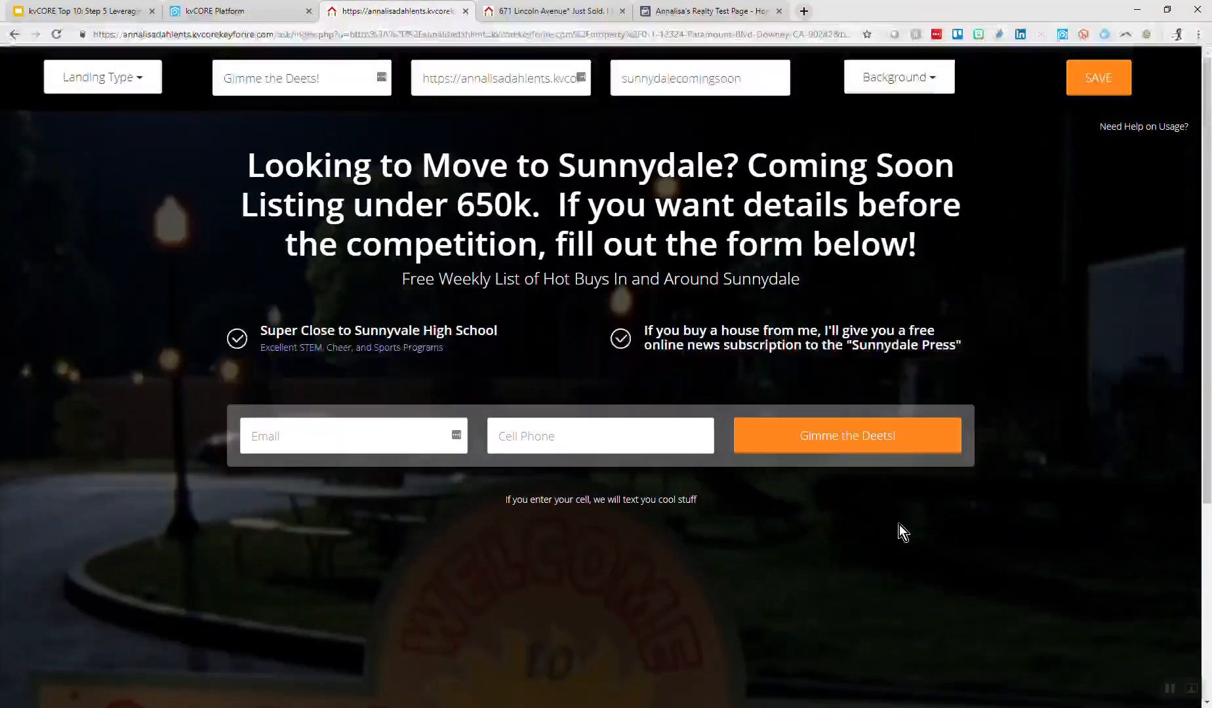
click(923, 77)
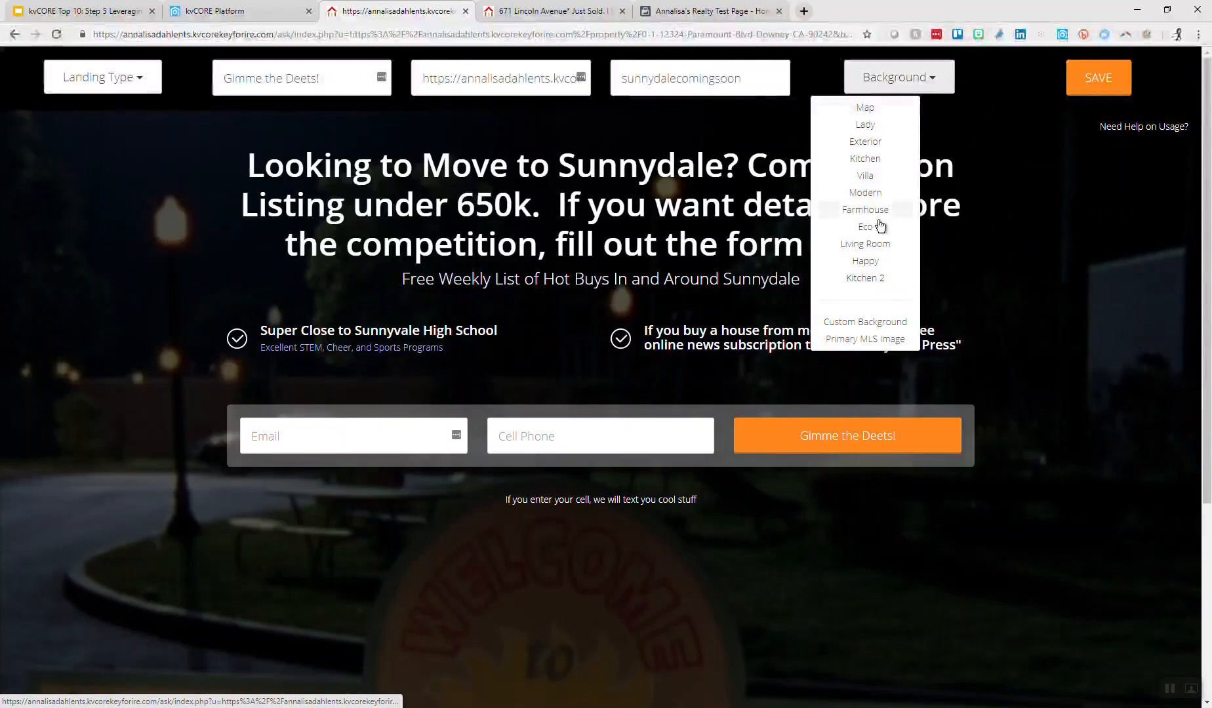
click(878, 322)
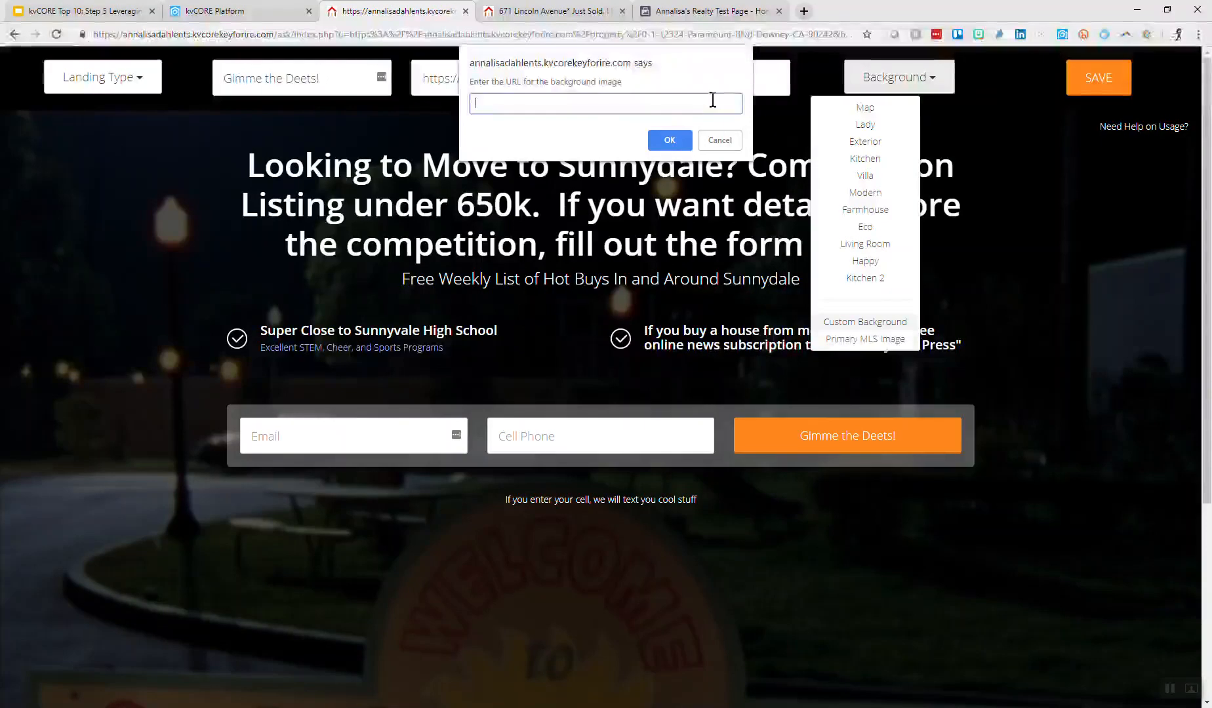
click(709, 137)
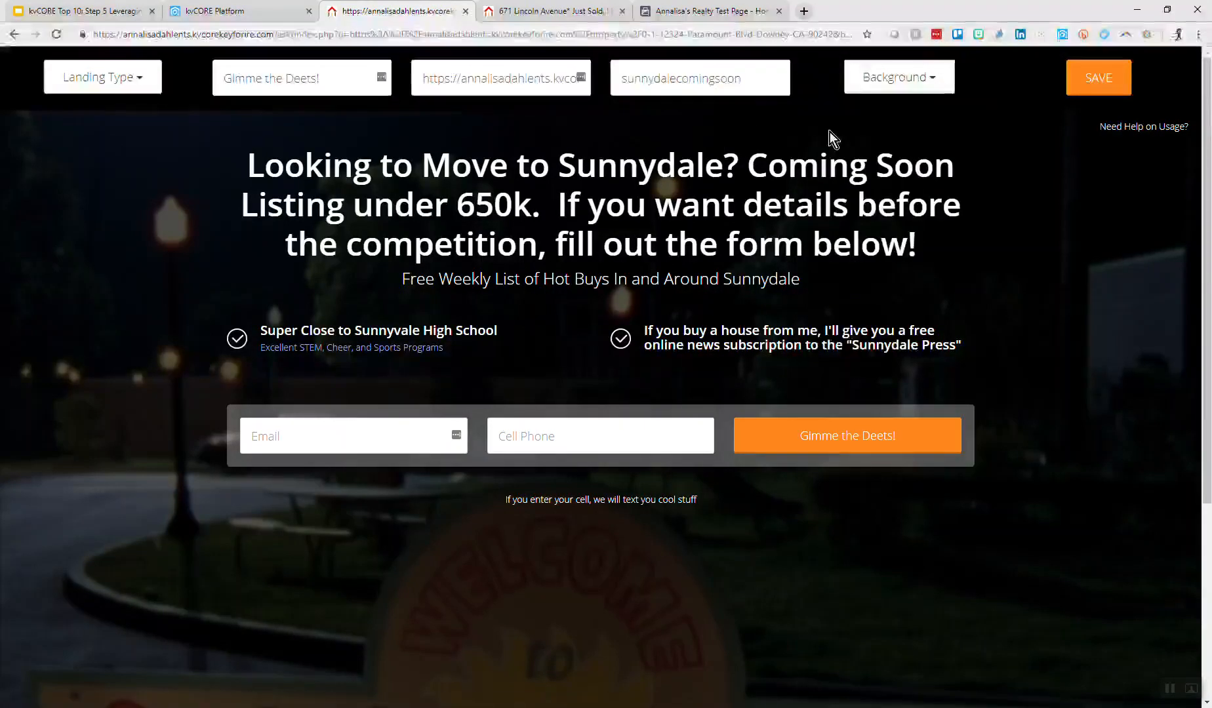
click(899, 77)
click(876, 342)
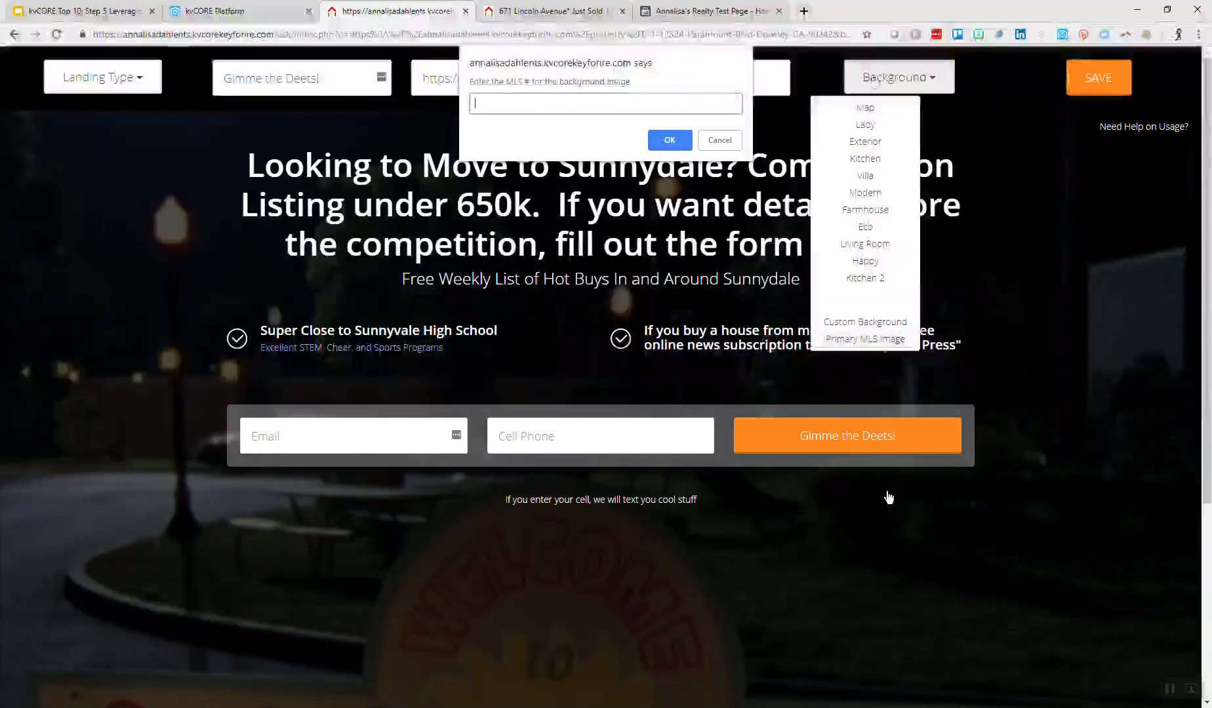
click(720, 140)
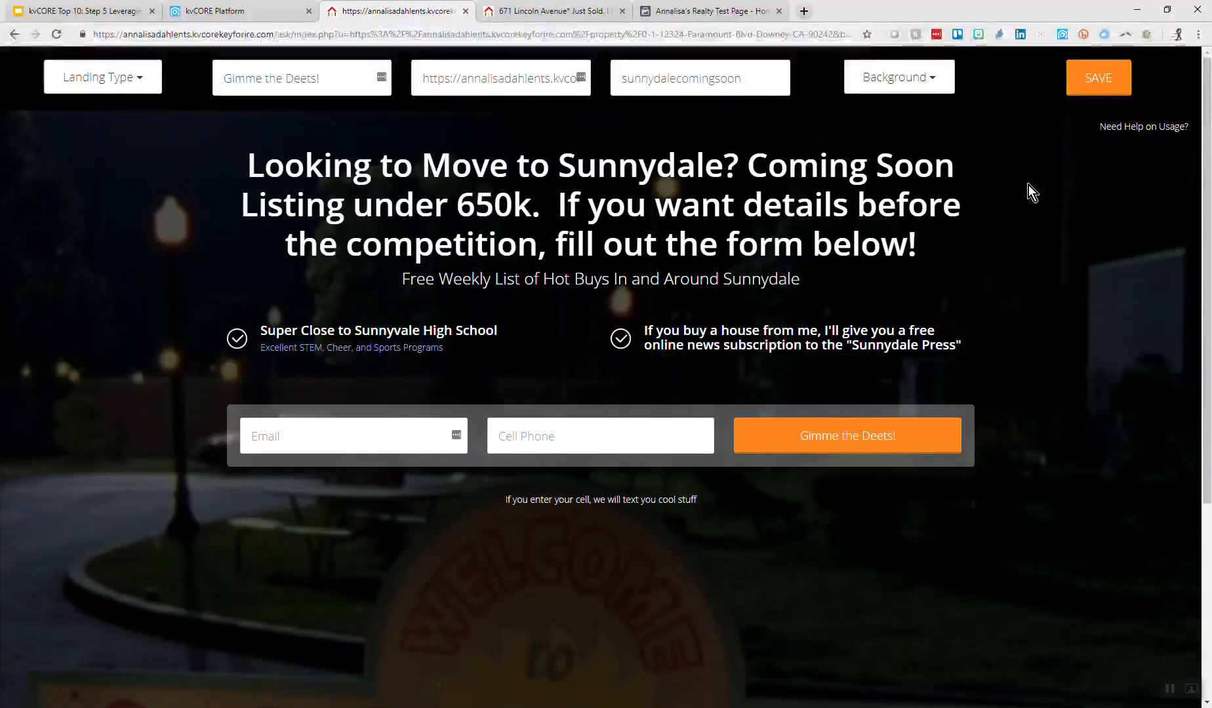
Save the Sunnydale landing page and confirm publishing it live
click(1094, 90)
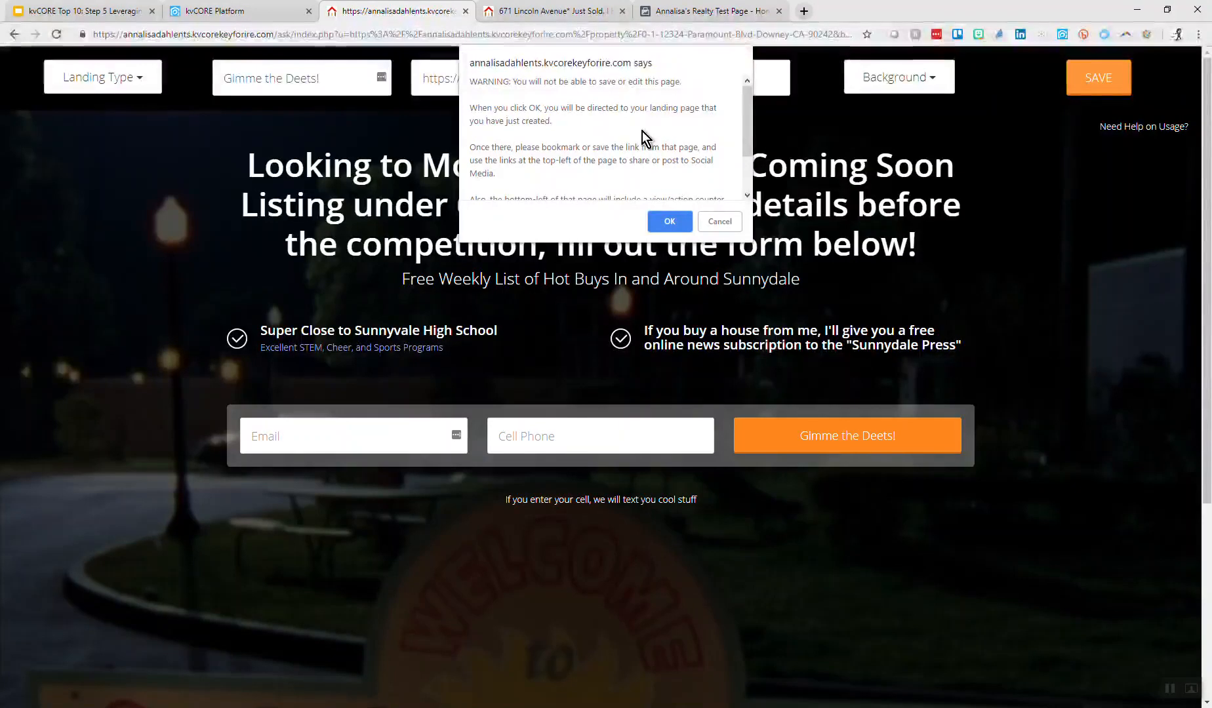
click(677, 227)
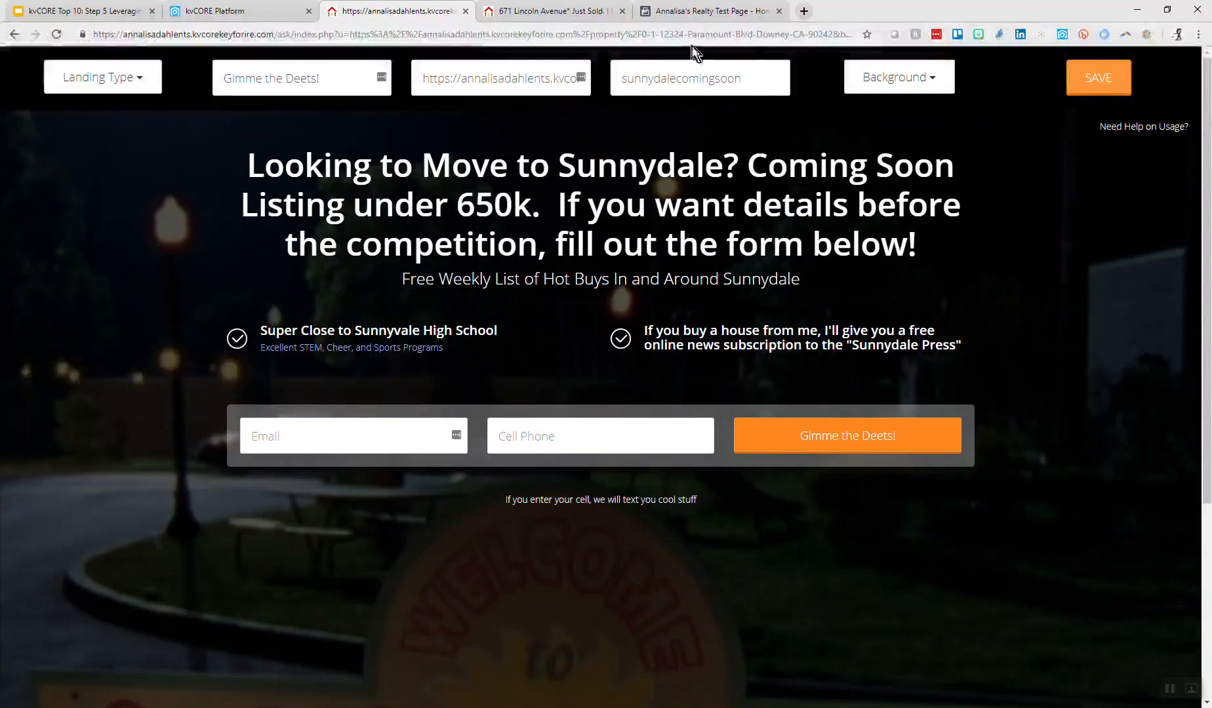
click(1089, 87)
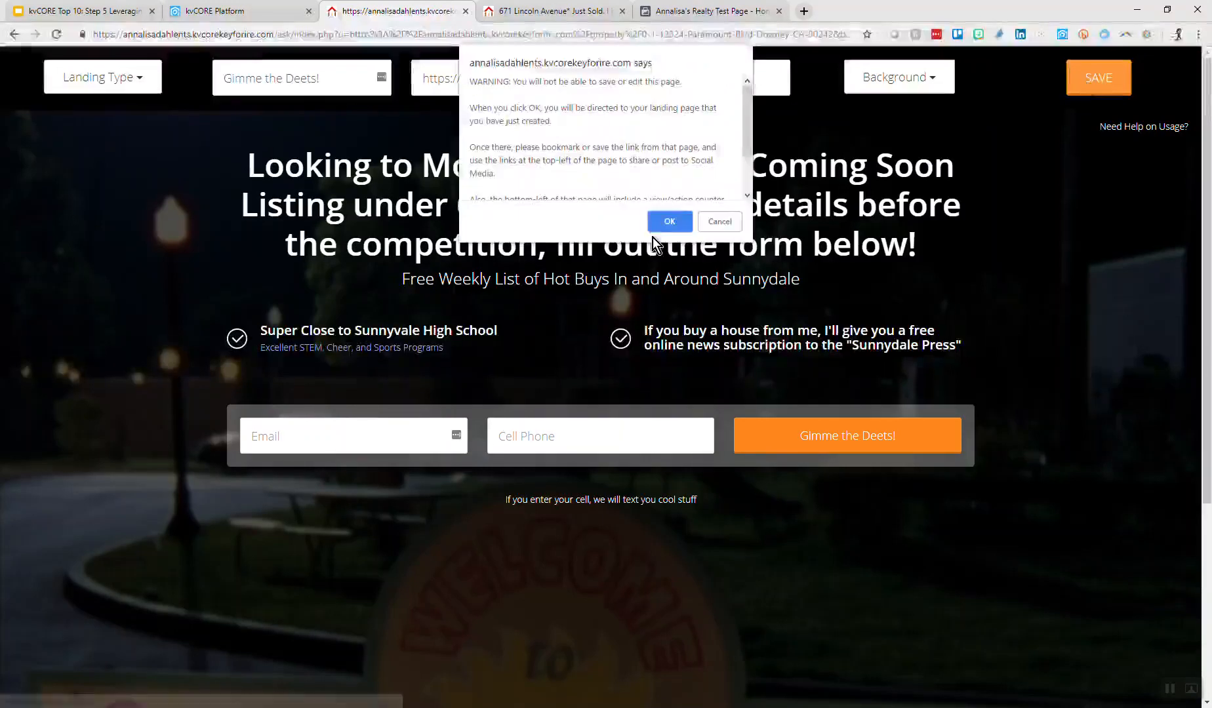
click(656, 220)
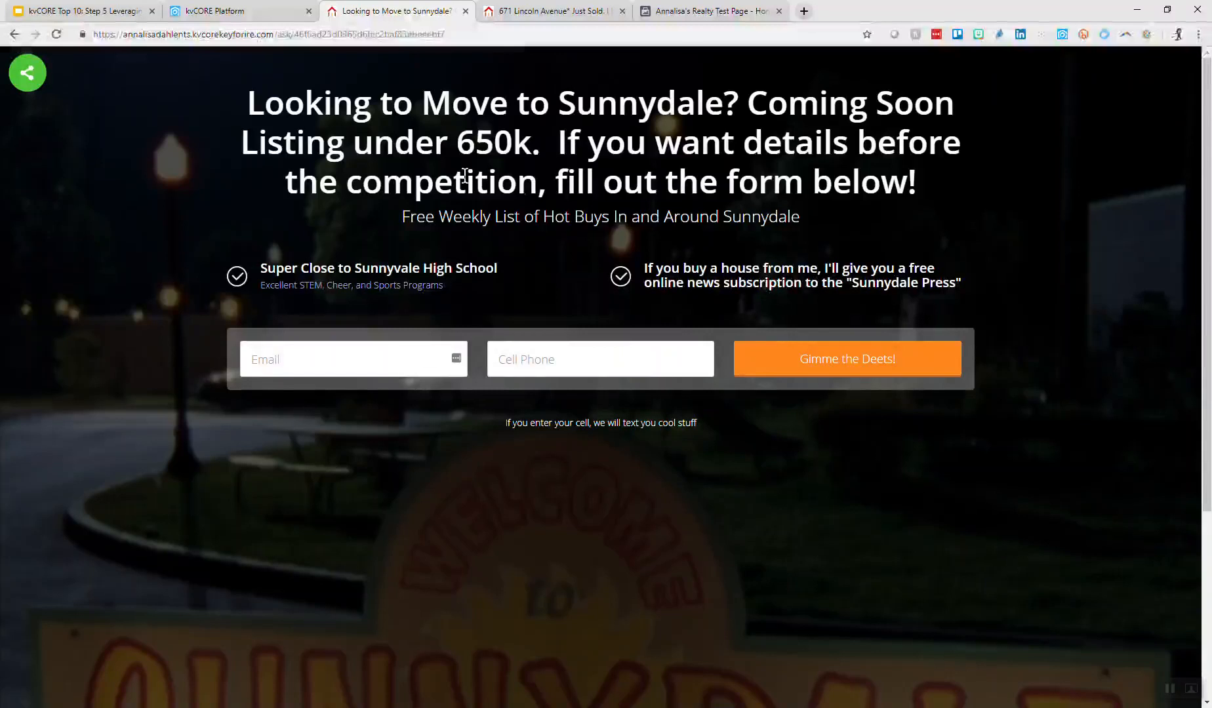
Copy the live page's web address and open its Facebook share window
click(263, 36)
right_click(228, 39)
click(251, 111)
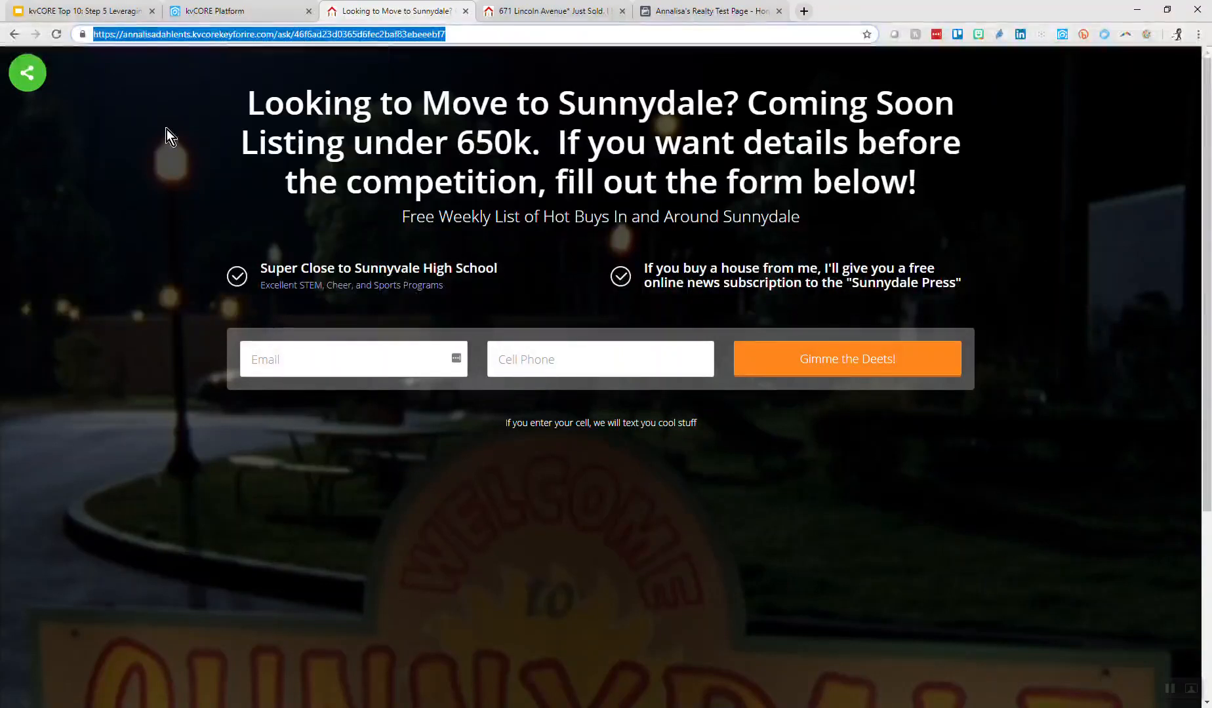
click(33, 86)
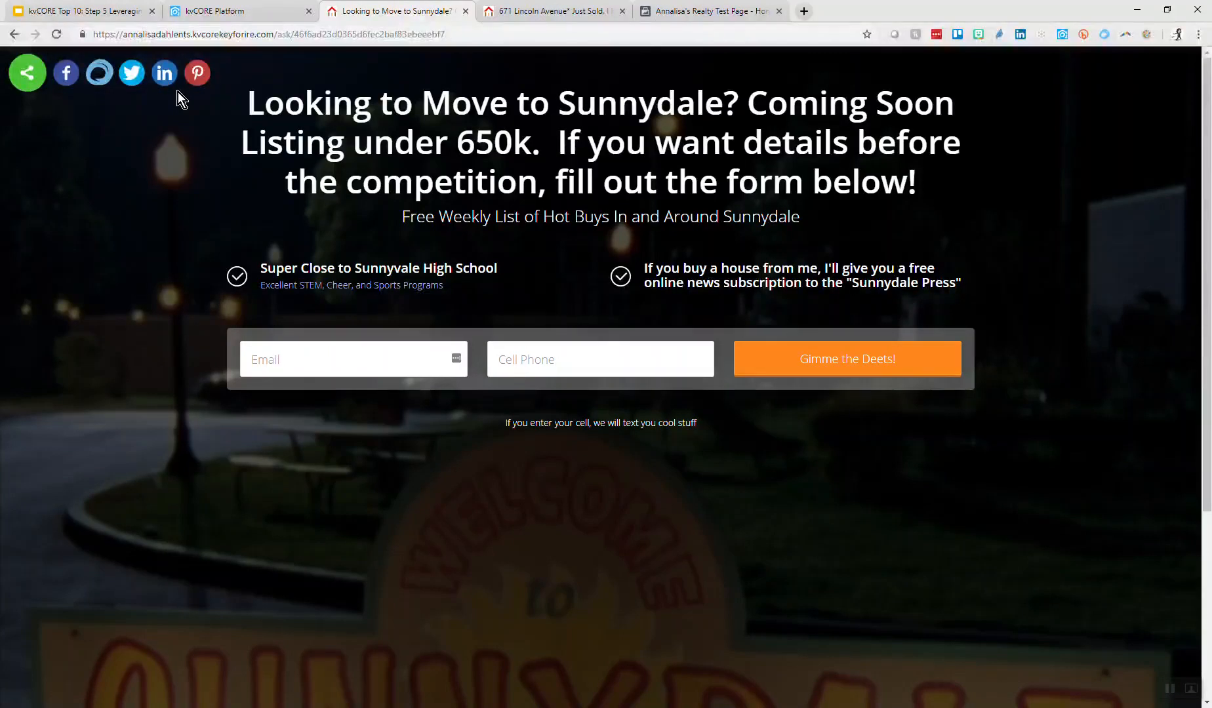
click(65, 69)
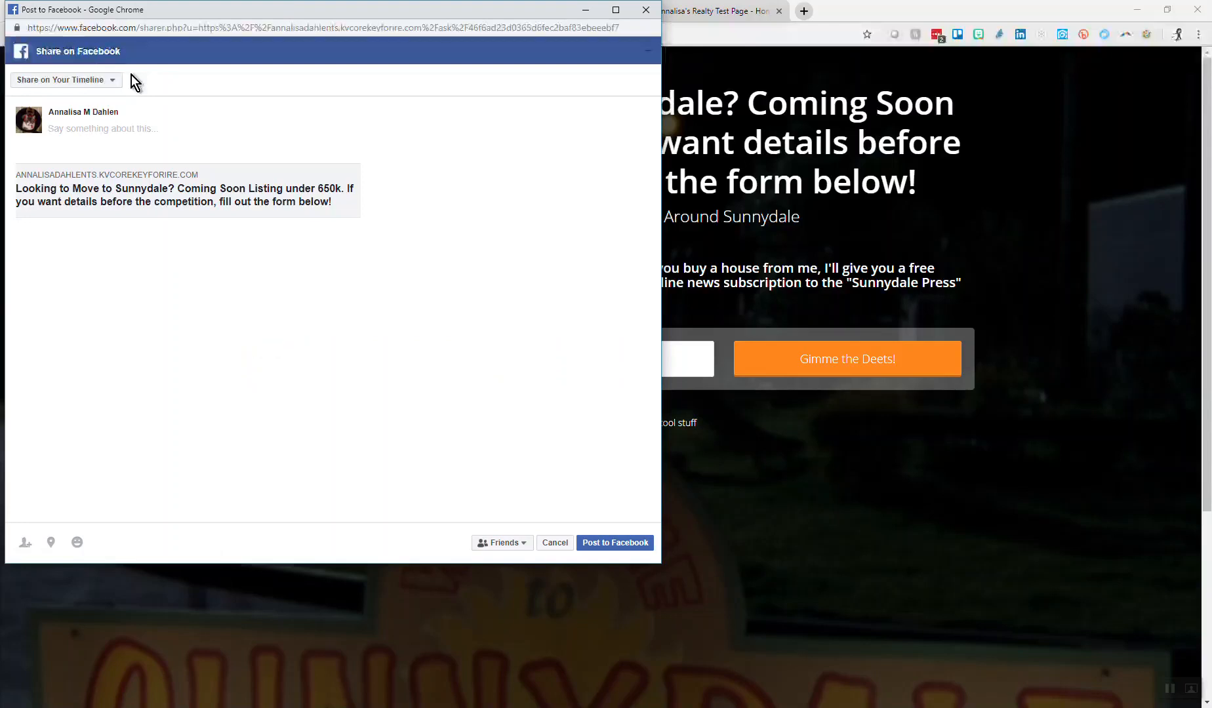
Share to the kvCORE Discussion Group captioned 'example for landing page coming soon' and post it
click(117, 85)
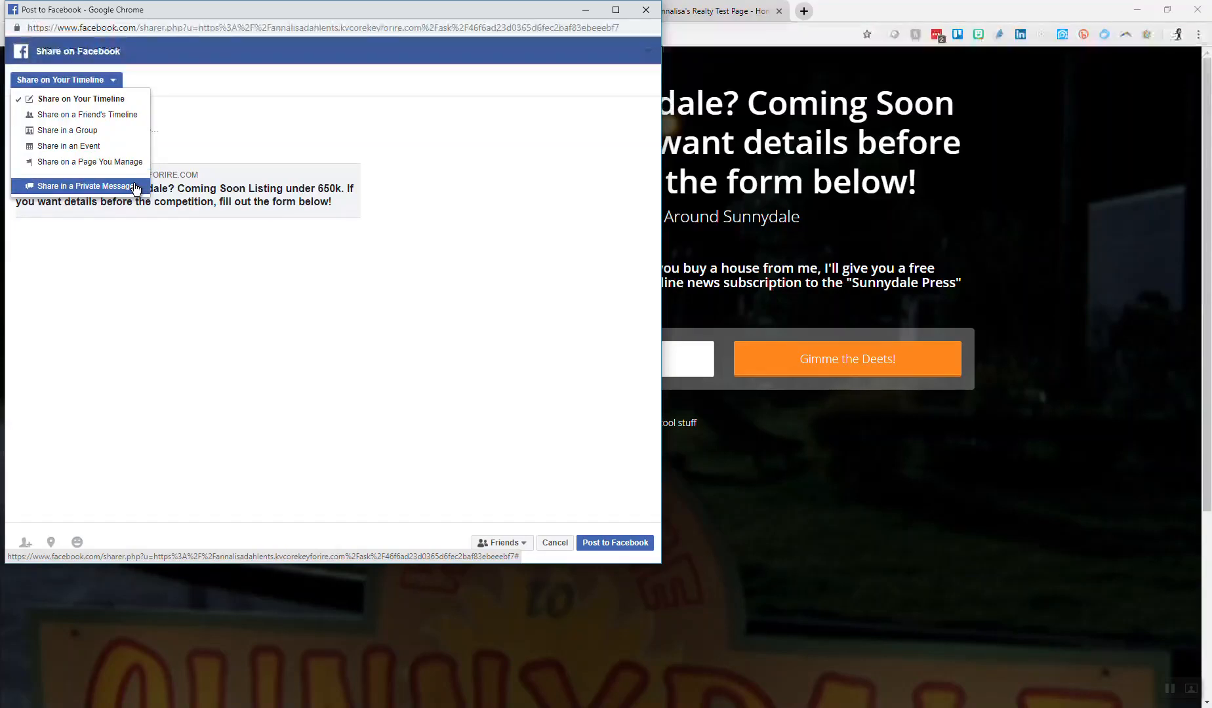
click(122, 129)
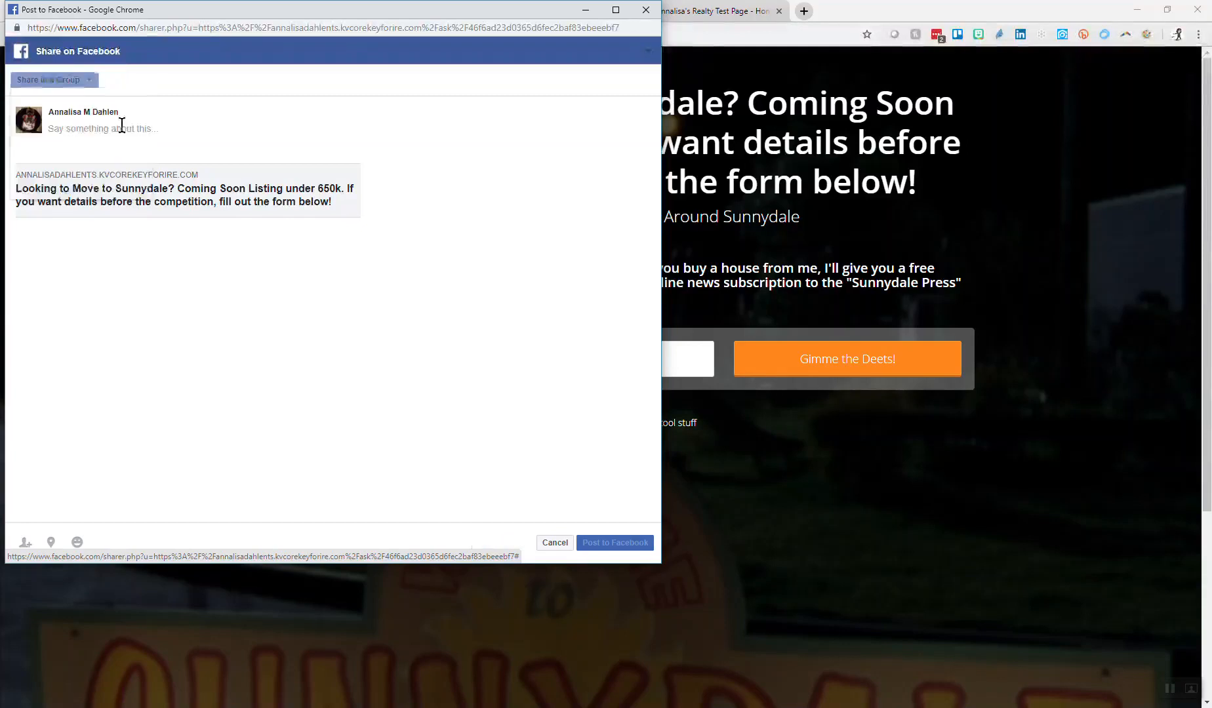
click(118, 105)
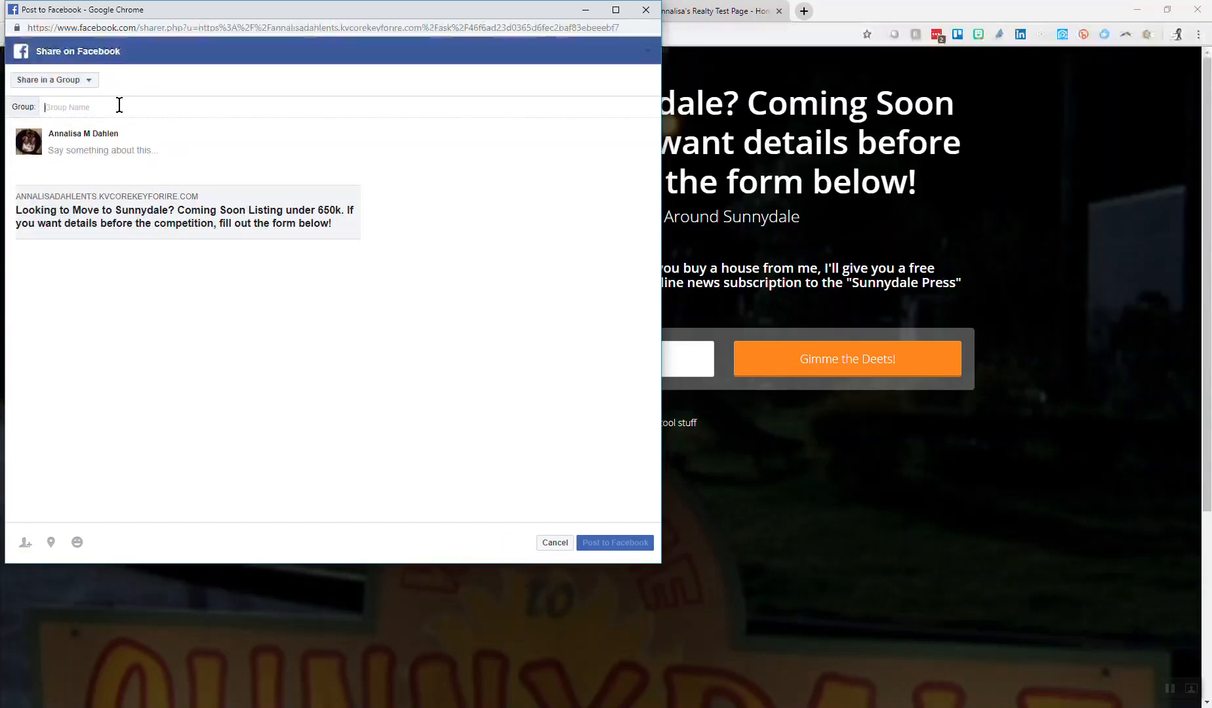
text(kv)
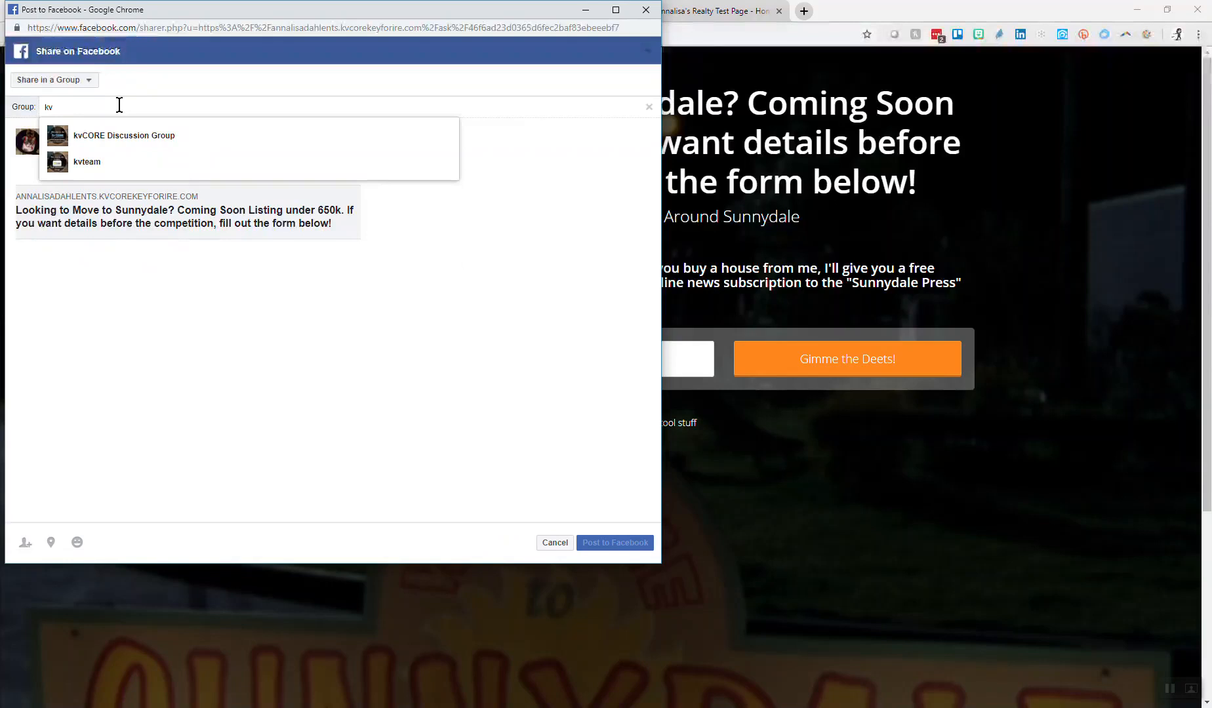
click(127, 139)
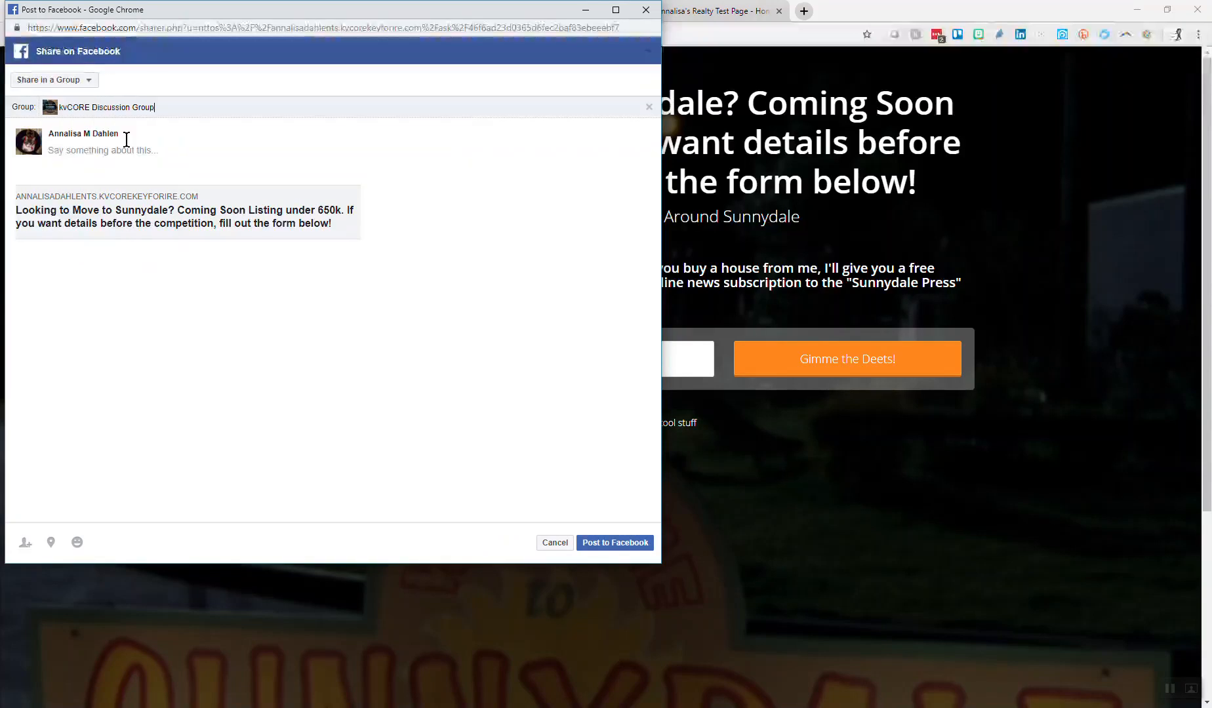
text(examp)
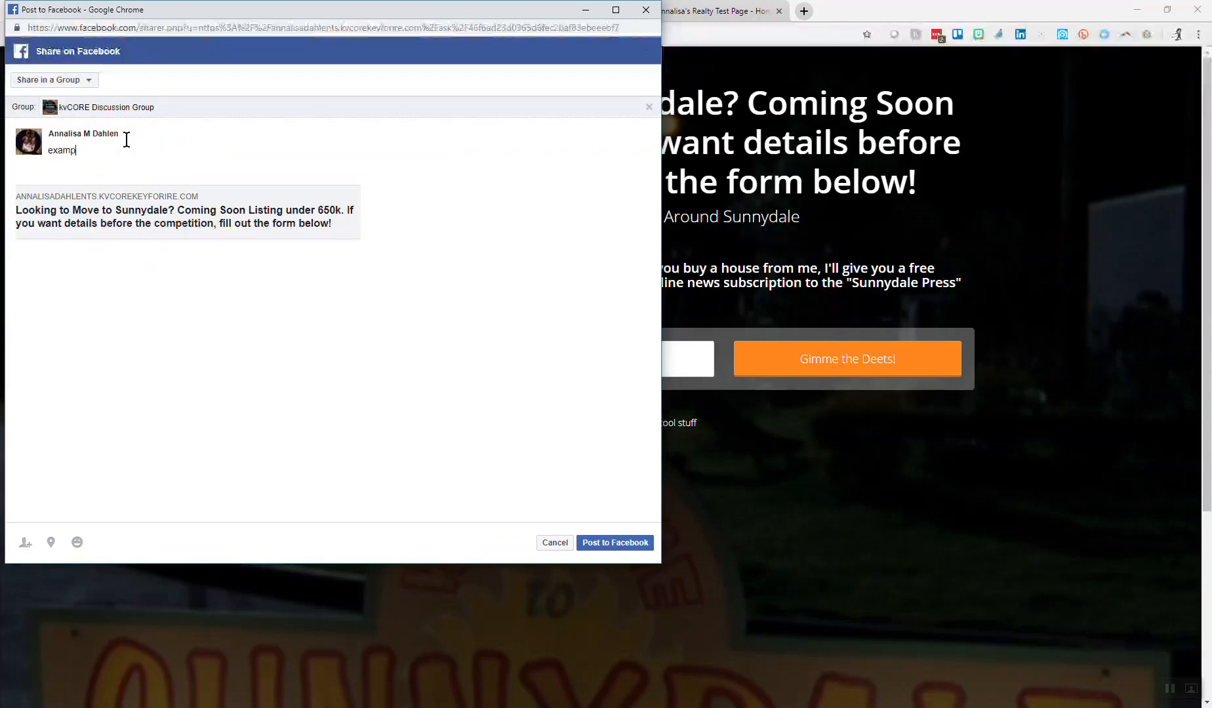
text(le for landing page coming soon)
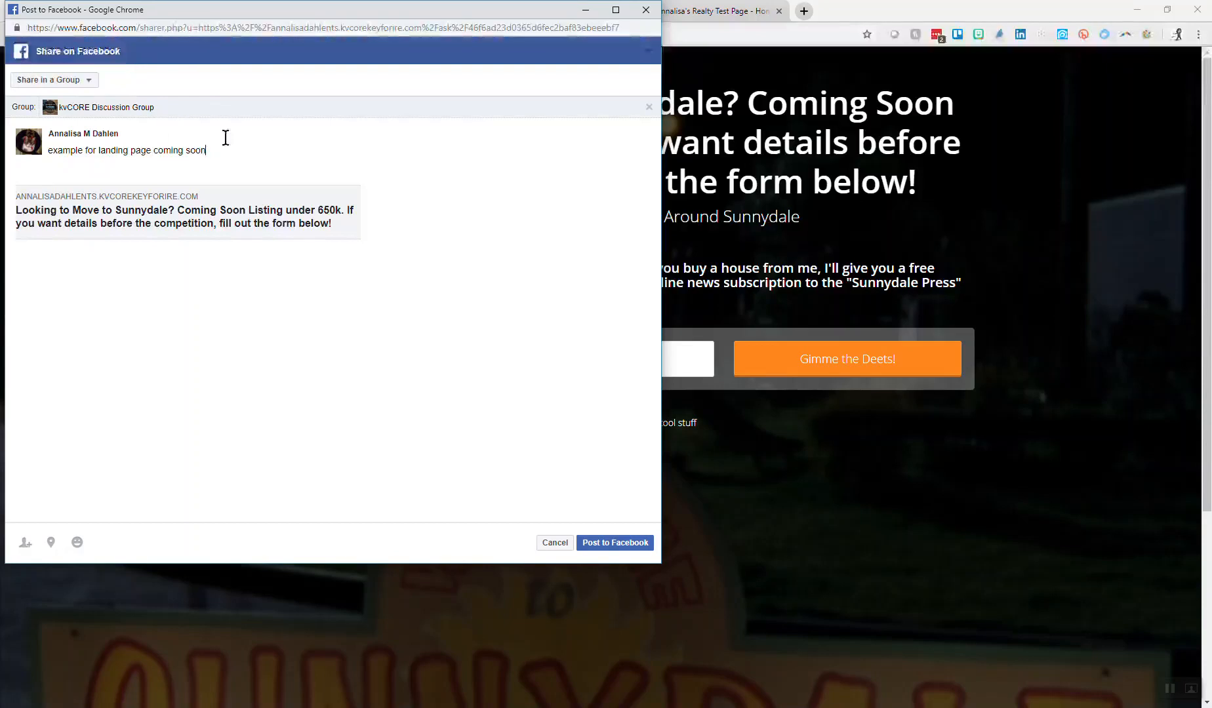
click(624, 545)
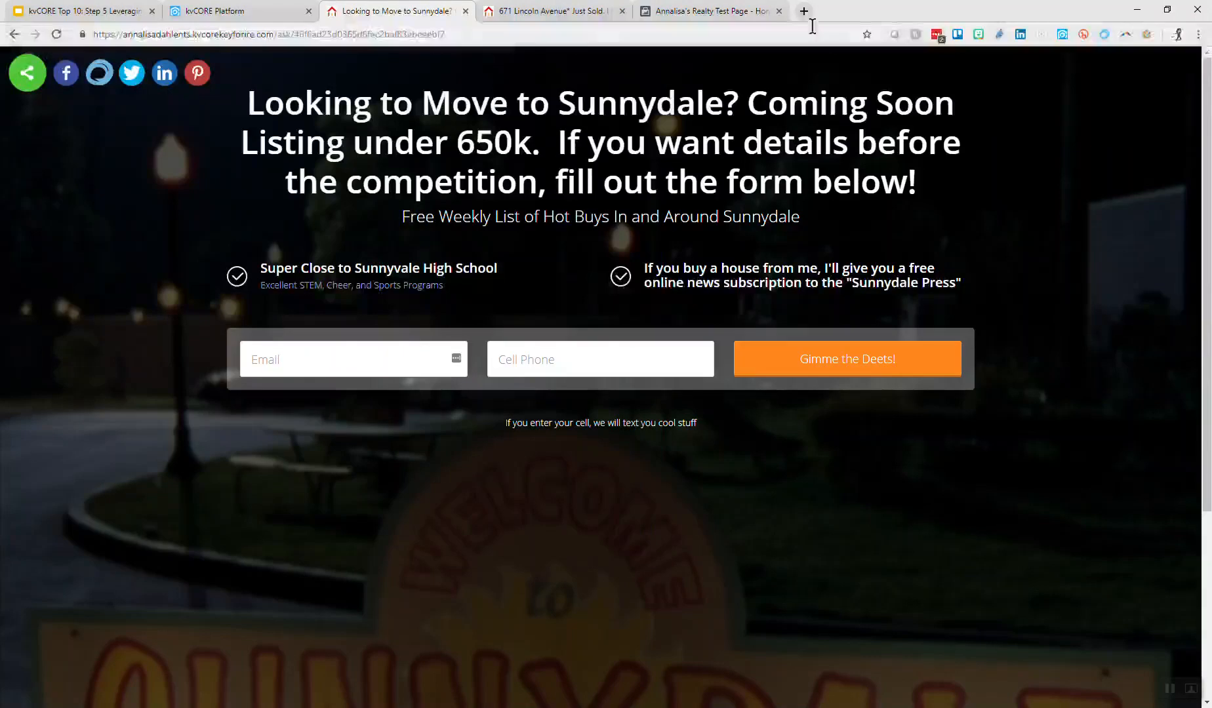
Find the new post in the kvCORE Discussion Group feed and open its Sunnydale landing page link
click(804, 12)
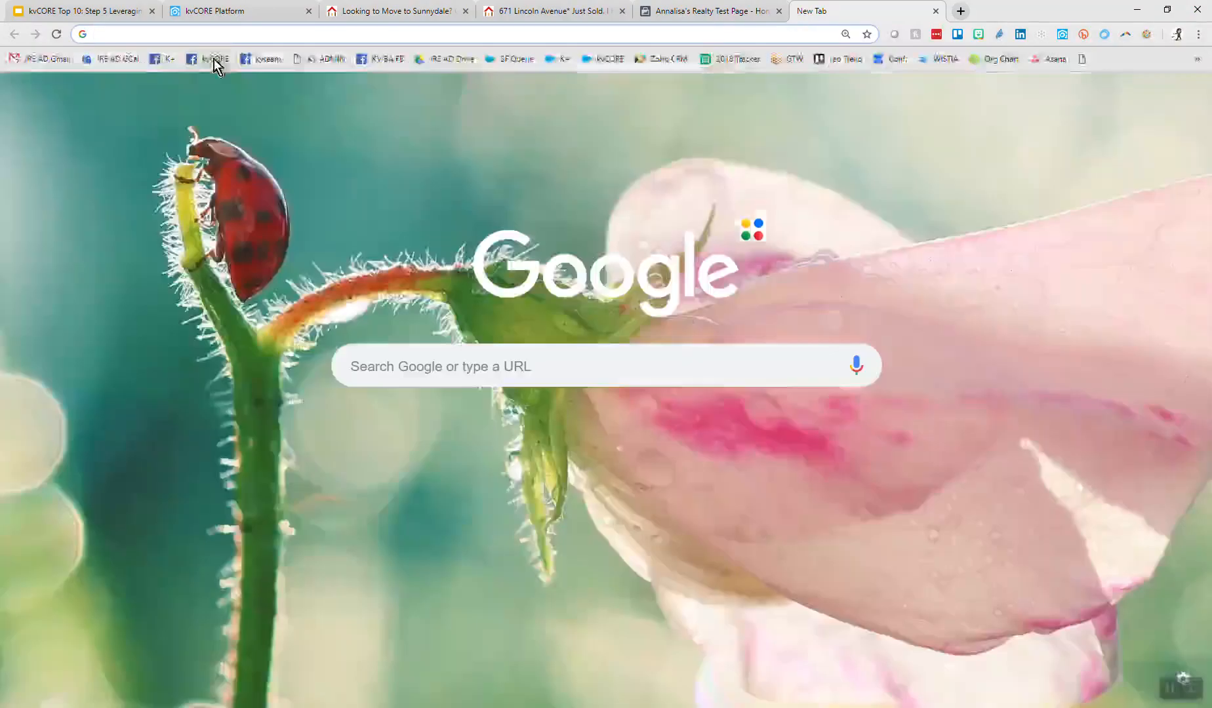
click(214, 59)
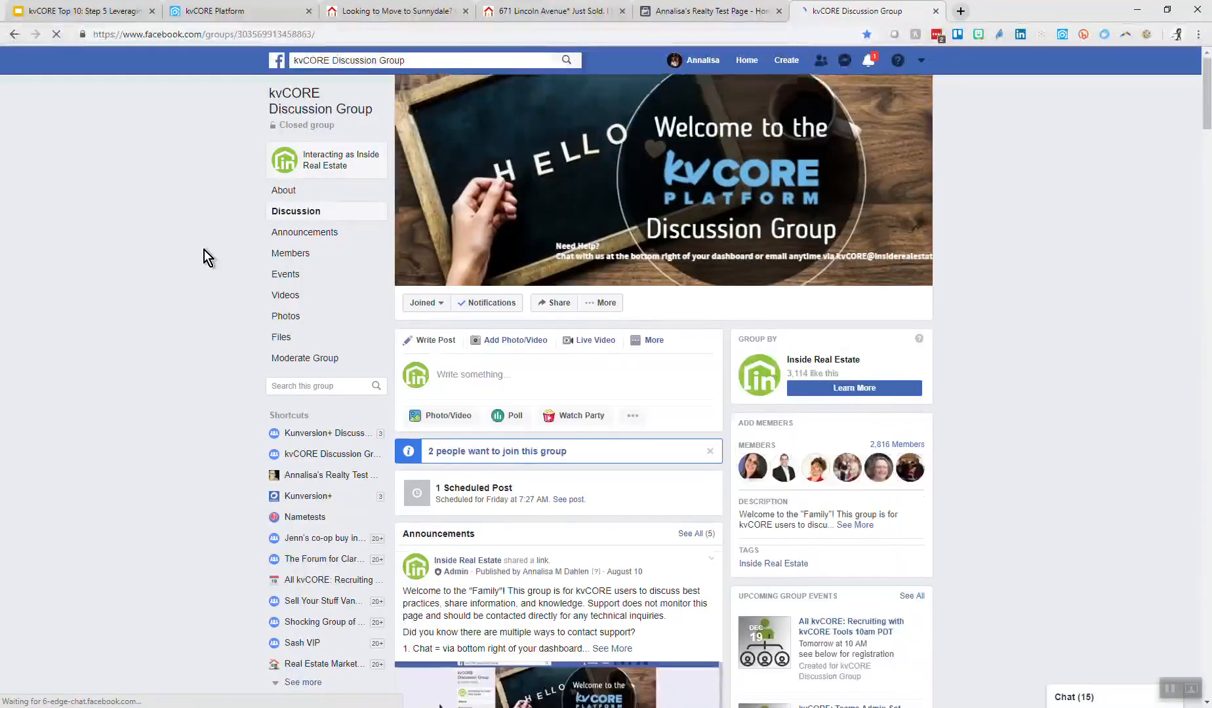
scroll(204, 250, down, 5)
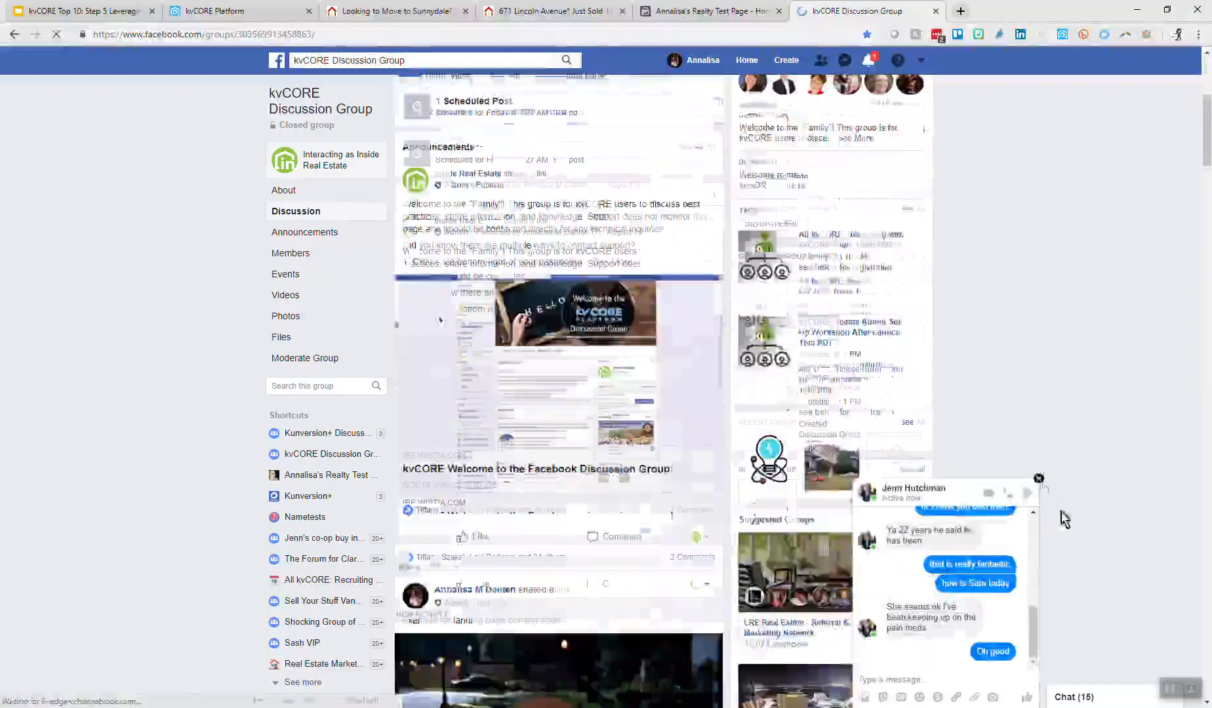
click(1037, 488)
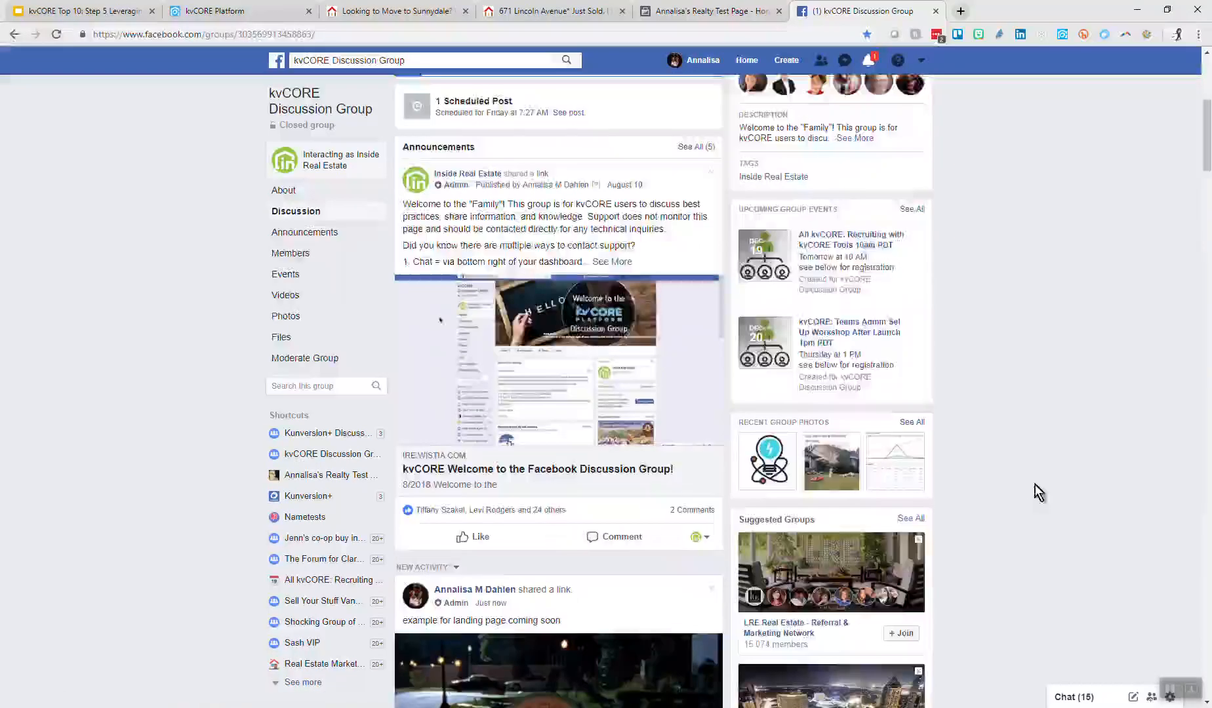
scroll(670, 182, down, 6)
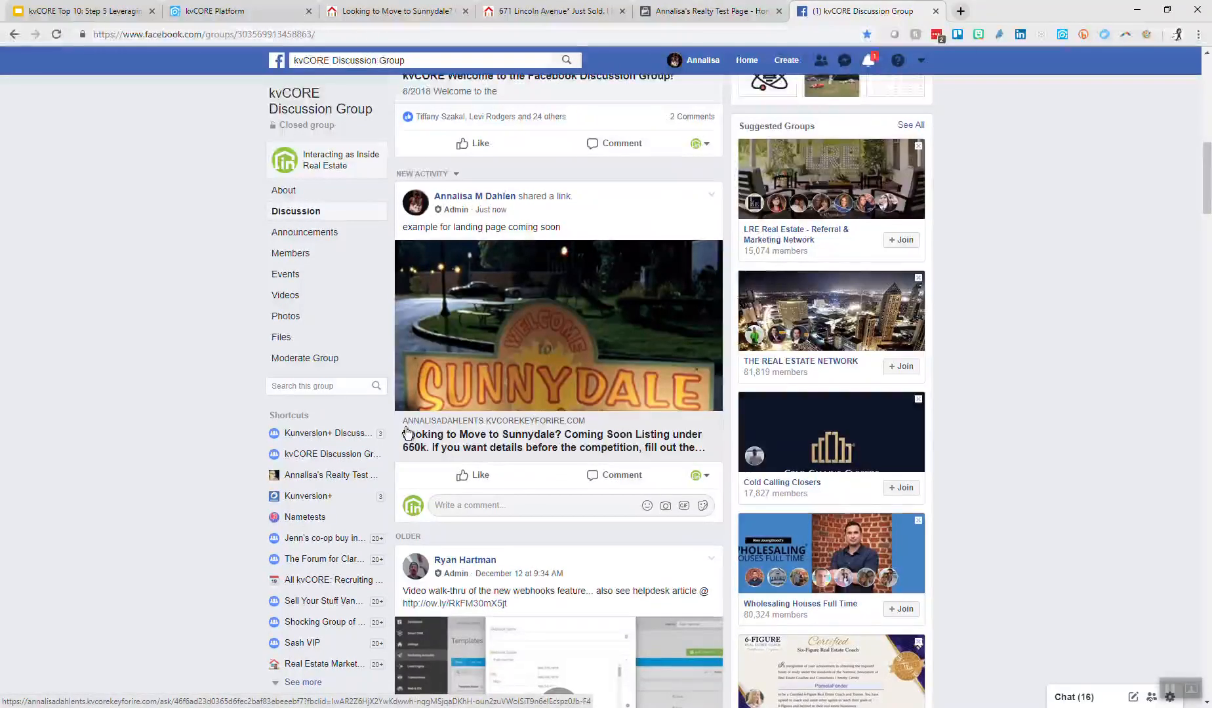
click(574, 427)
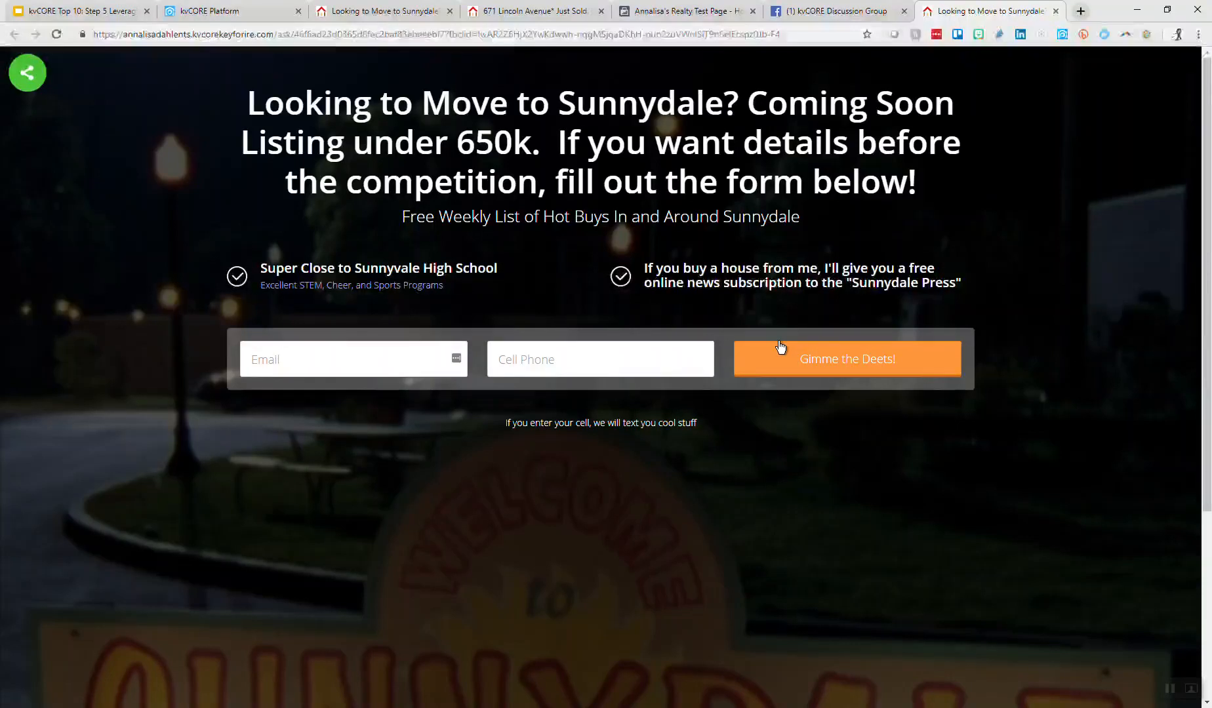
click(265, 11)
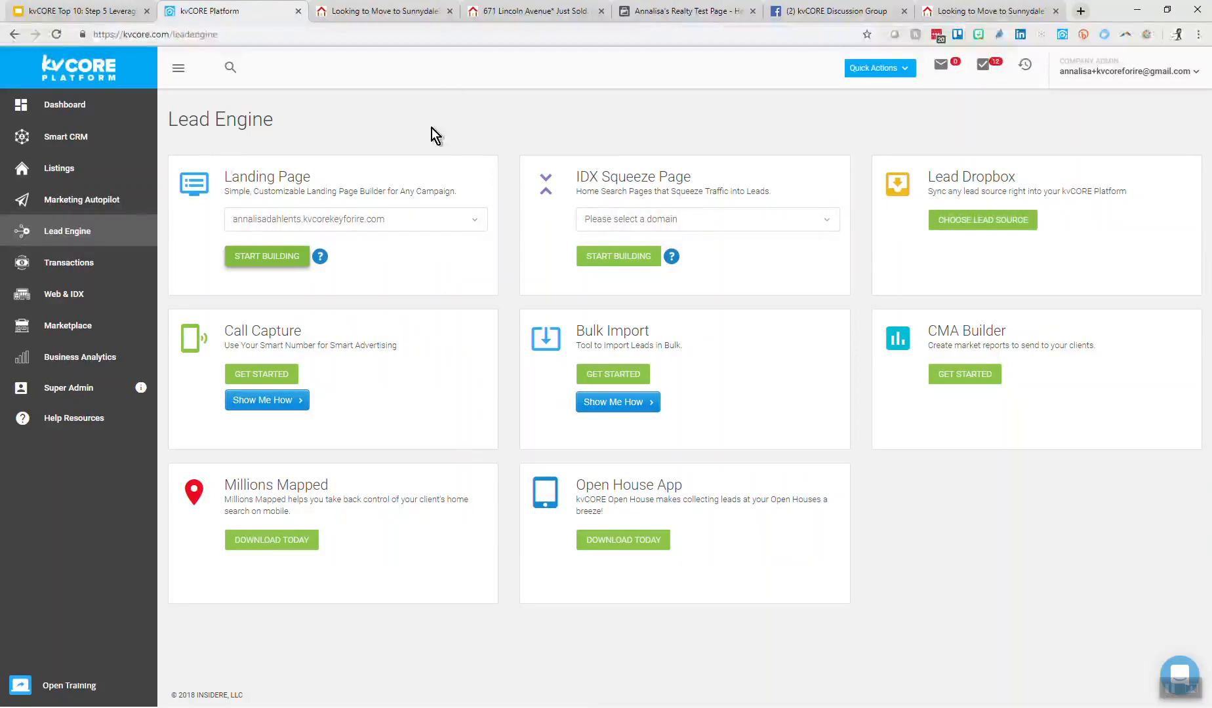
Open Listings from the kvCORE sidebar
click(46, 169)
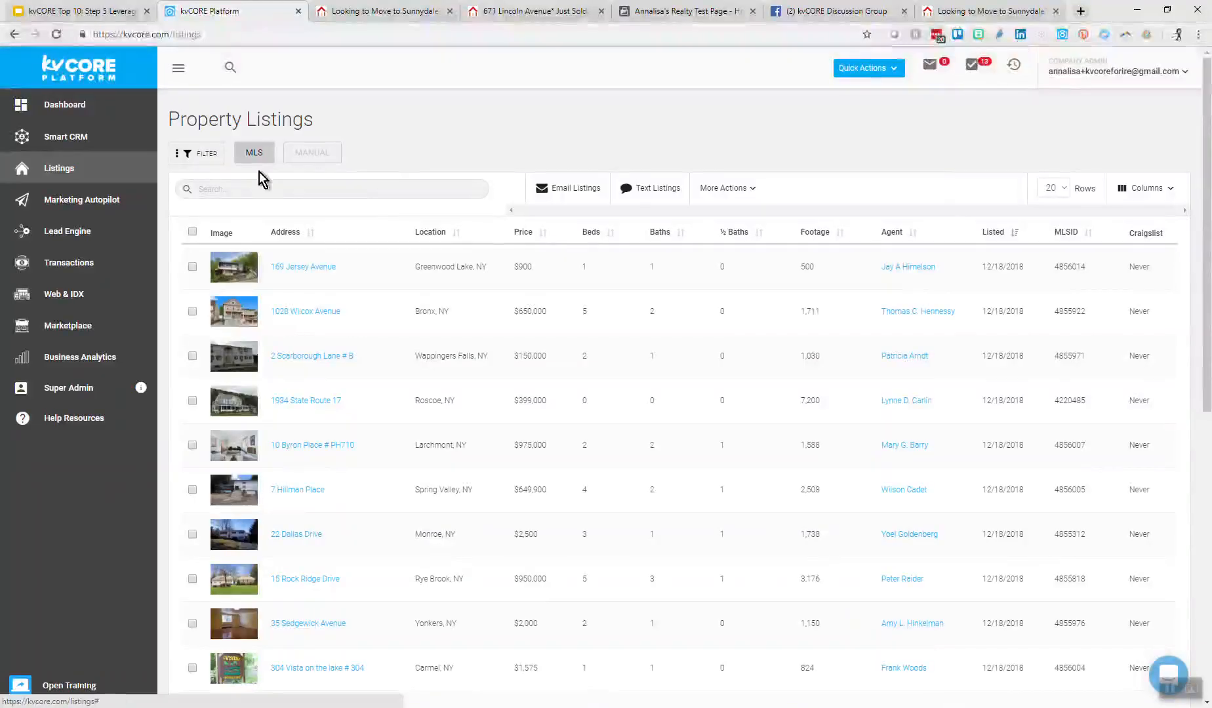
click(249, 153)
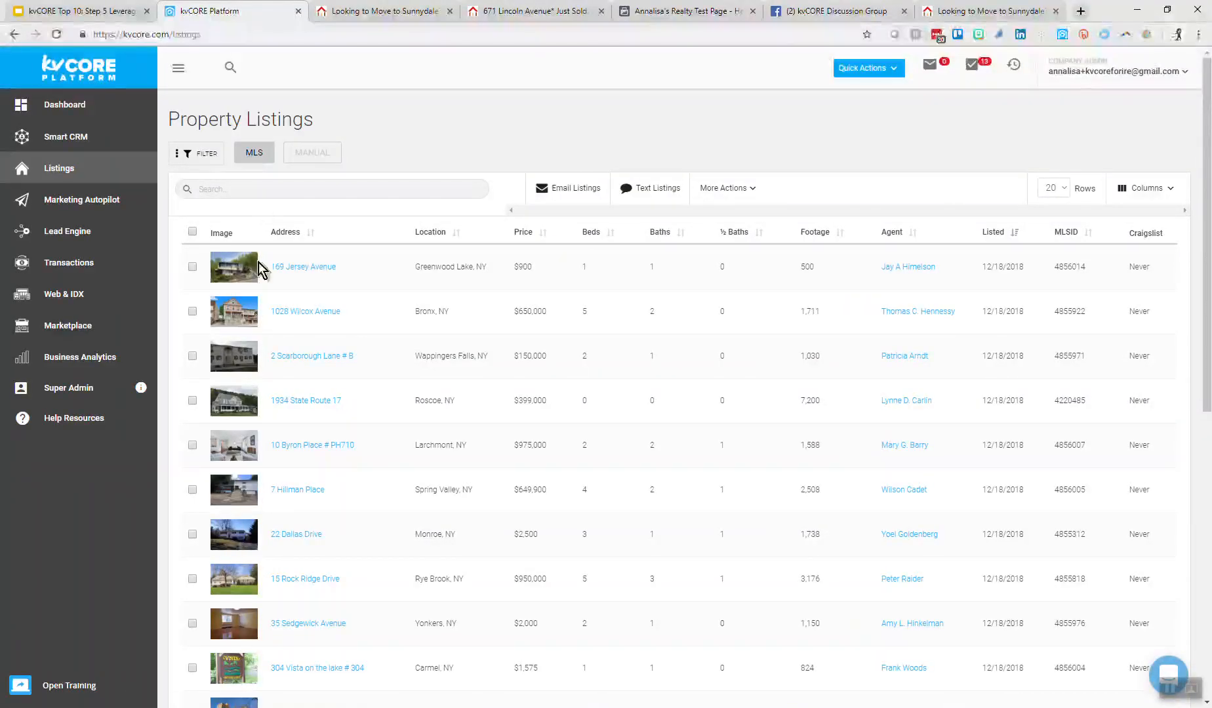
scroll(472, 554, down, 6)
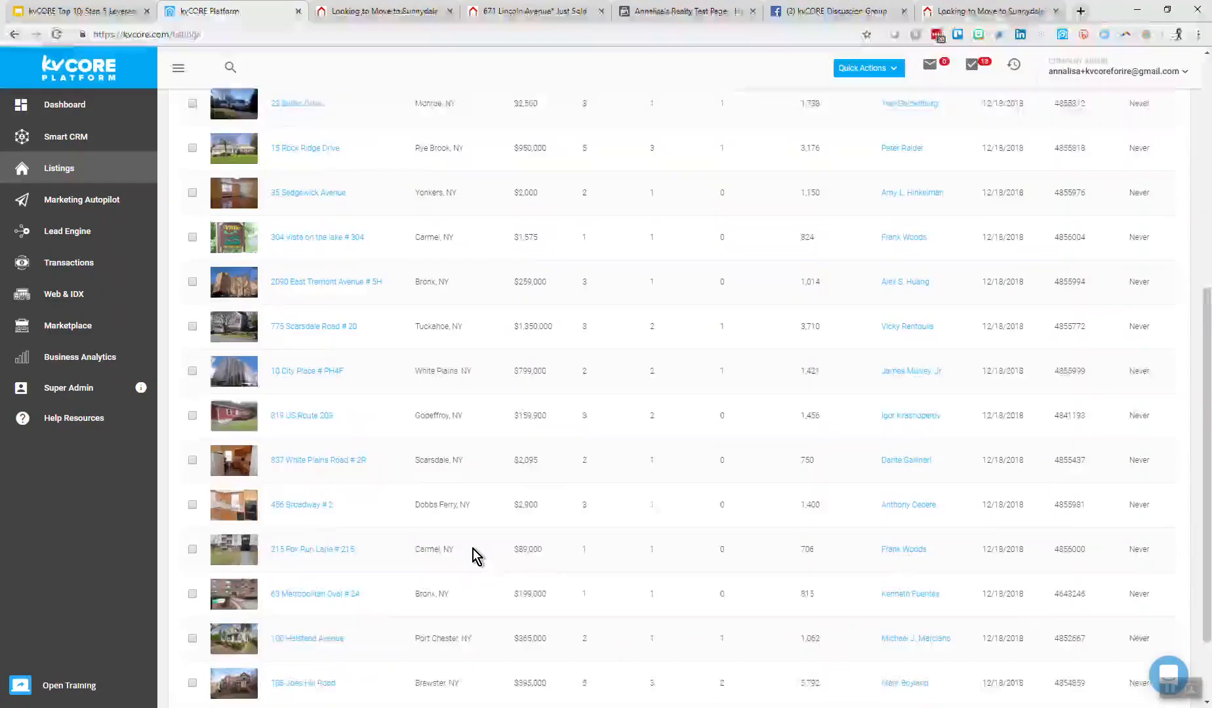
scroll(473, 548, down, 2)
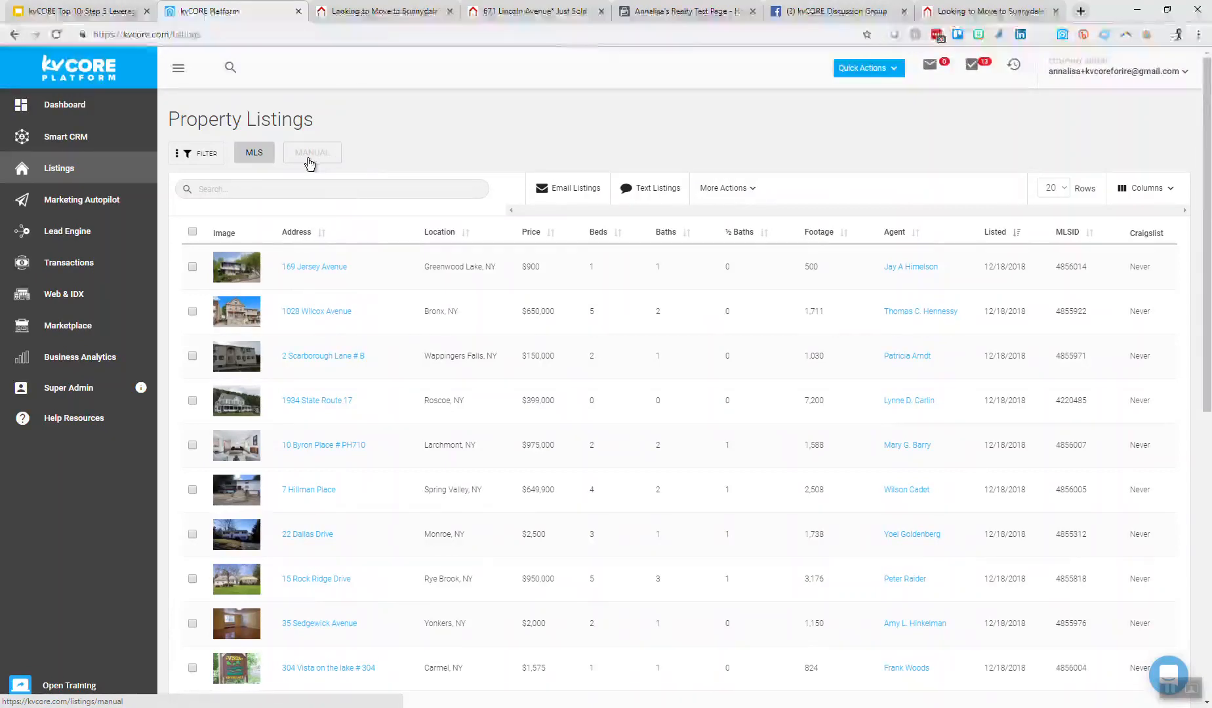
click(320, 156)
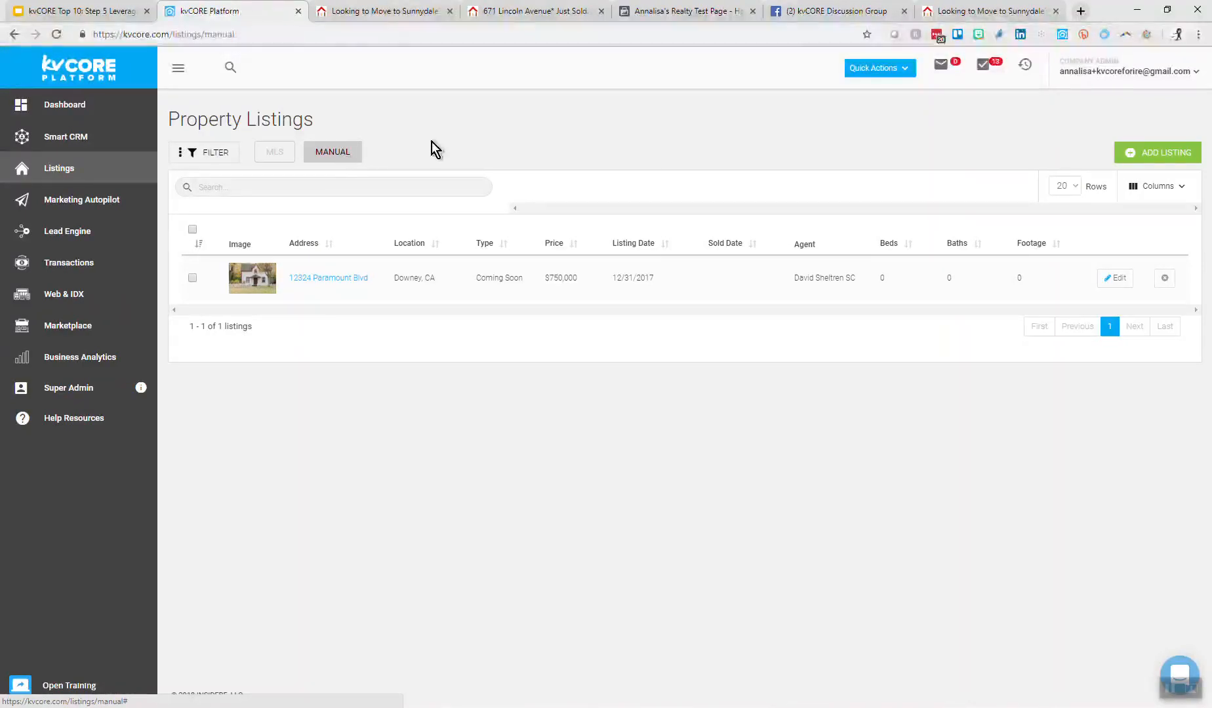
click(1182, 152)
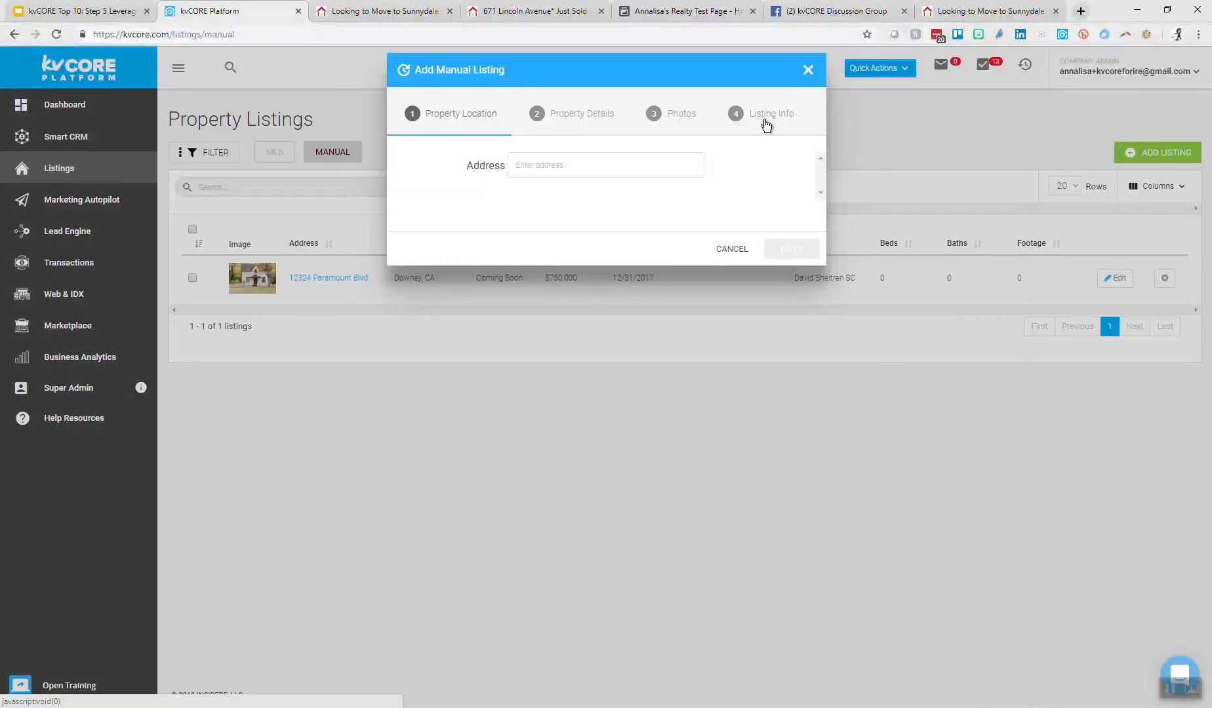
click(731, 249)
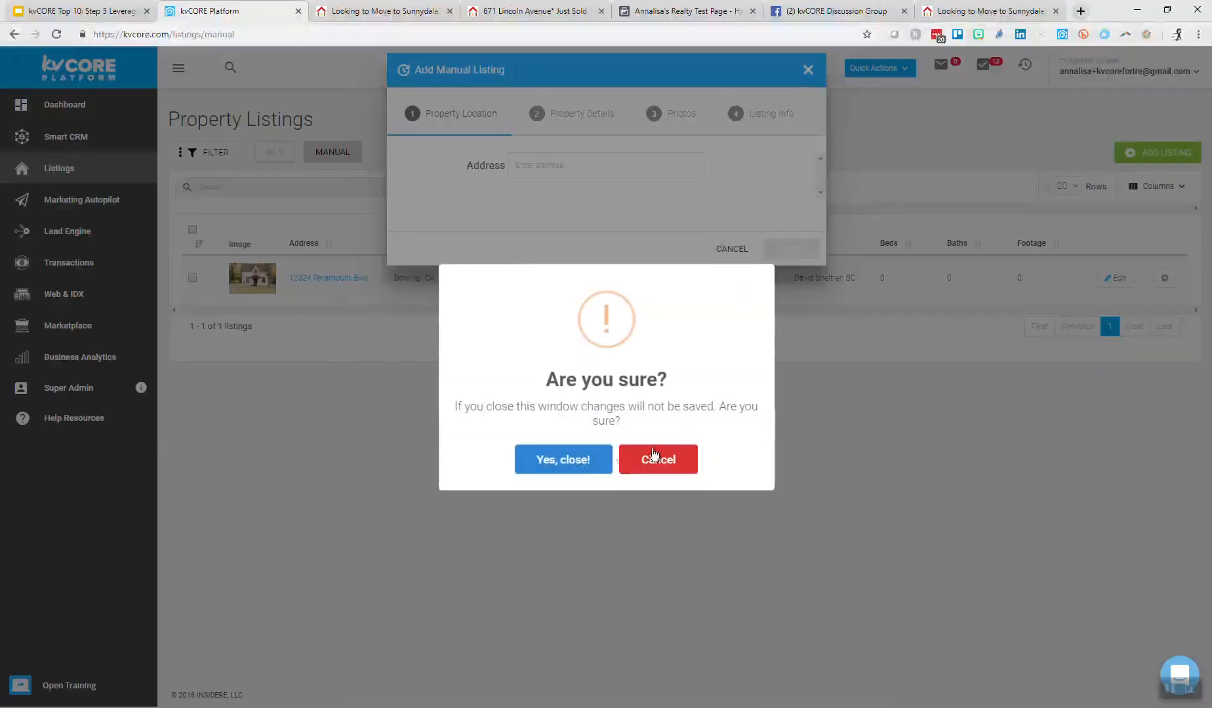
click(583, 468)
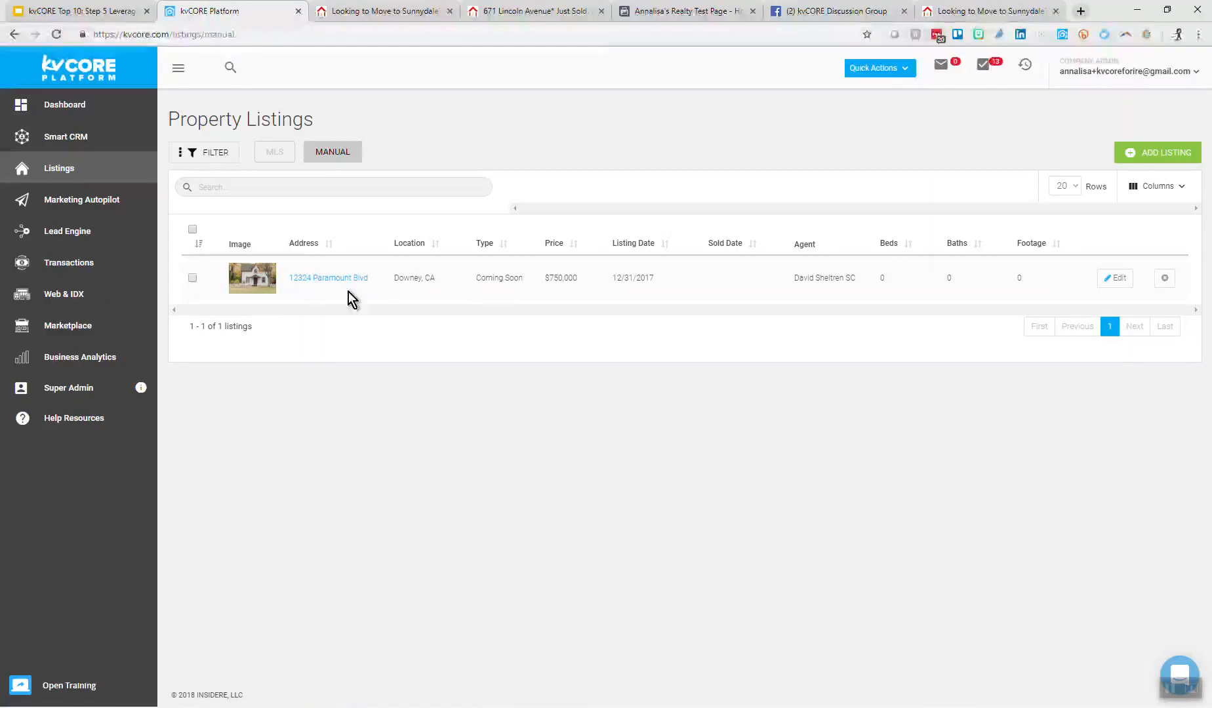
click(320, 278)
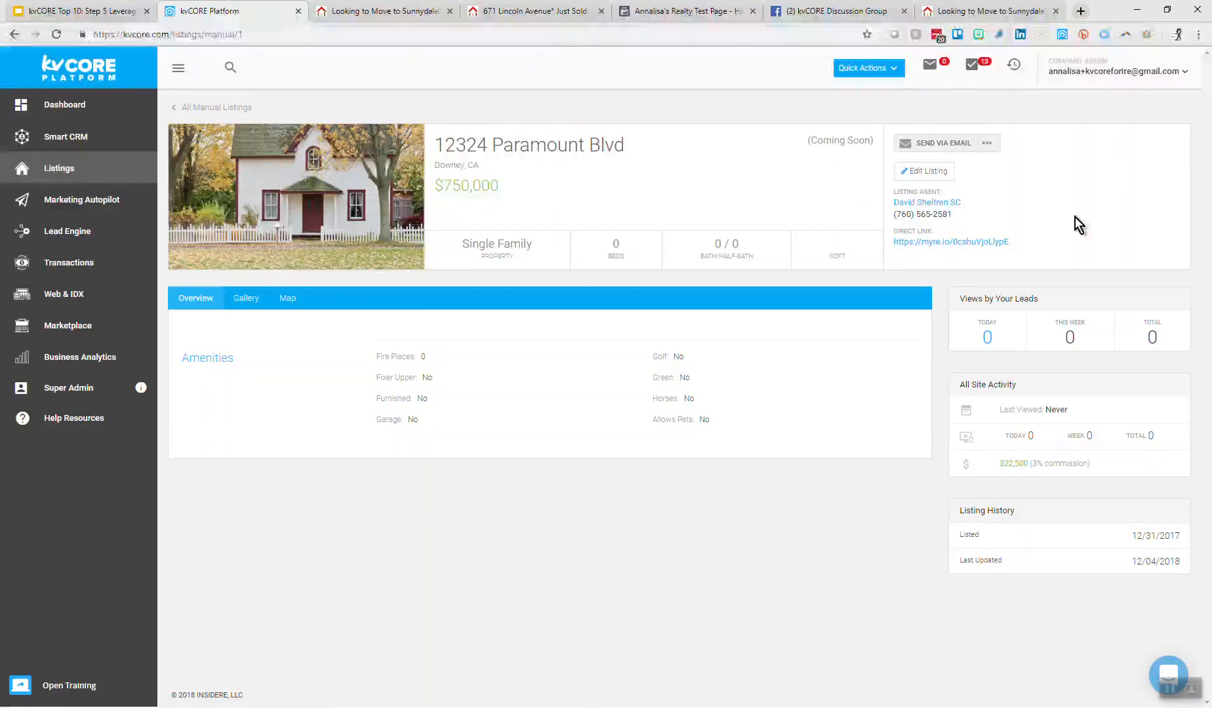
click(990, 148)
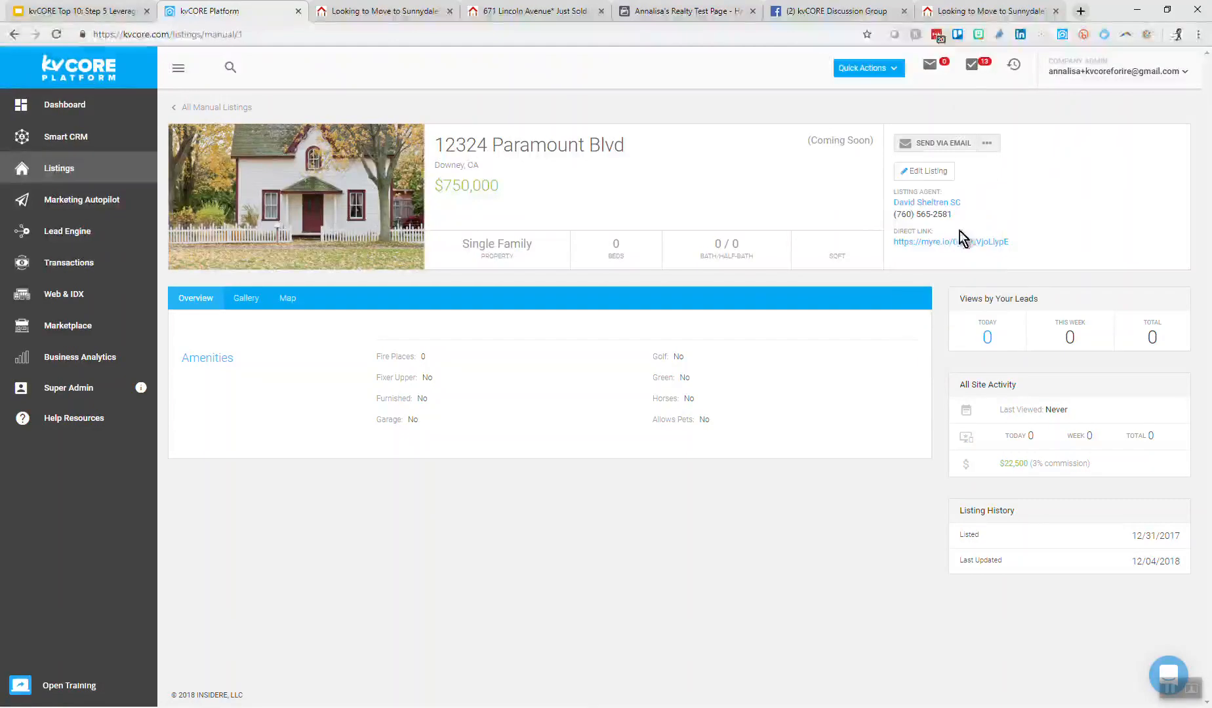
right_click(973, 243)
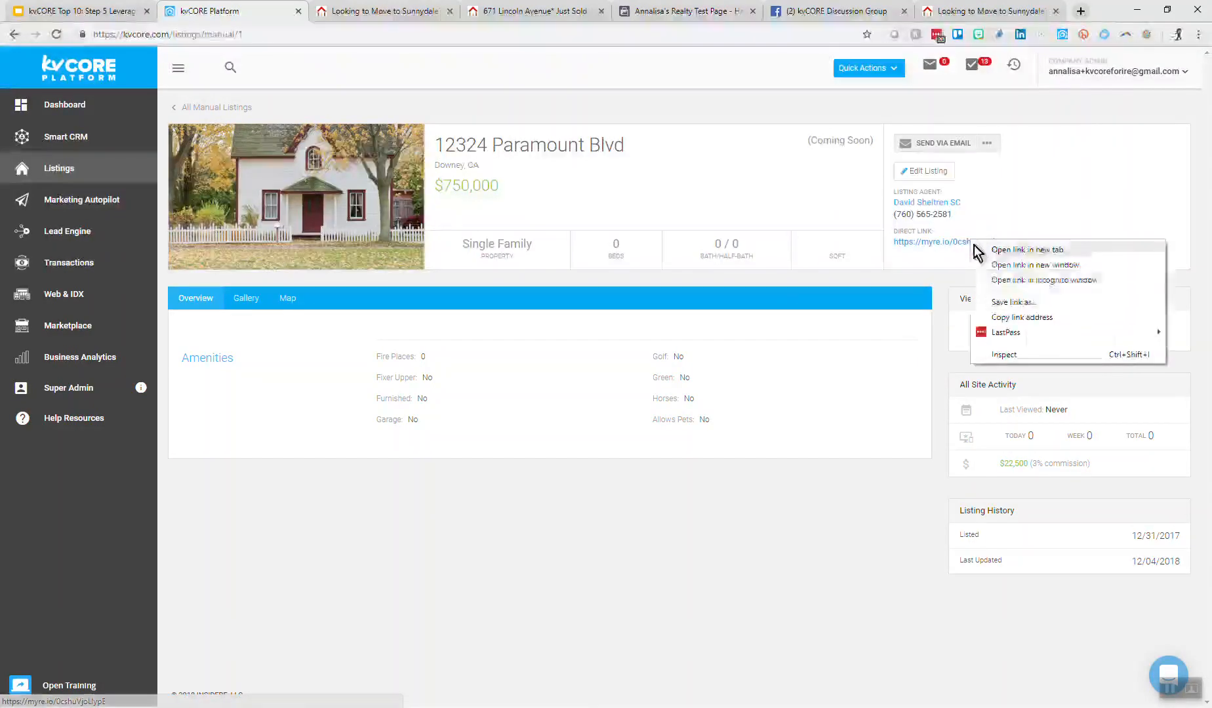
click(977, 248)
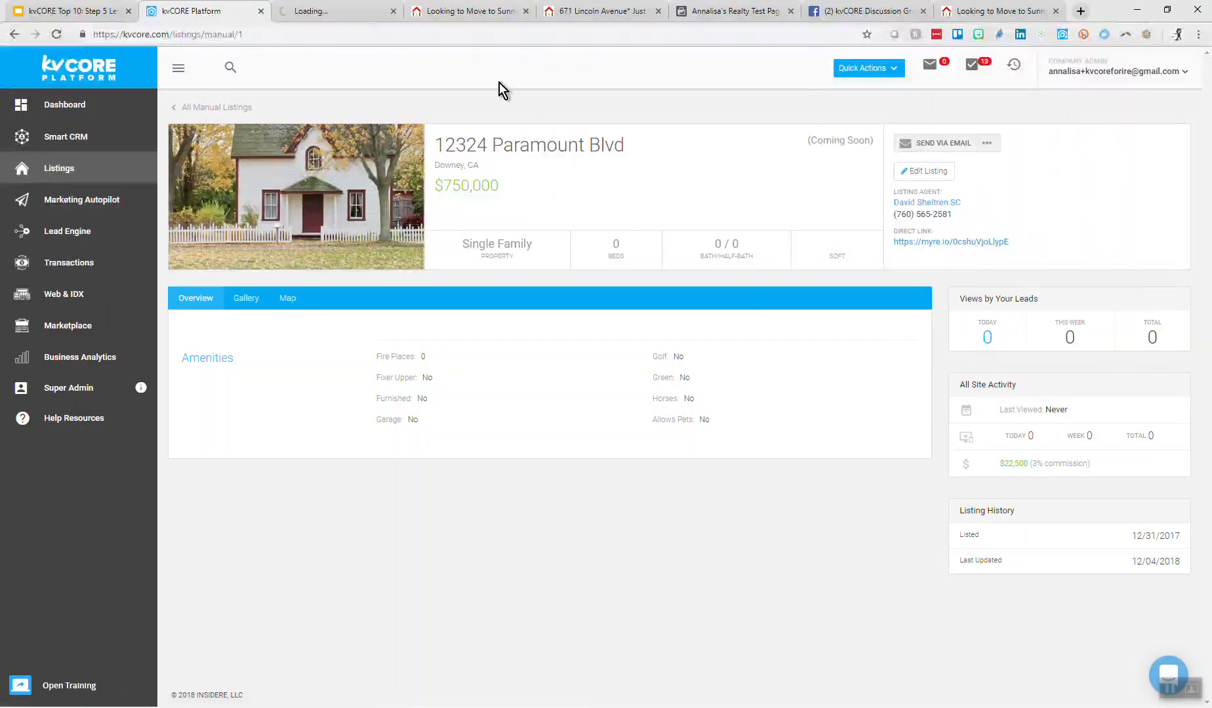
click(371, 15)
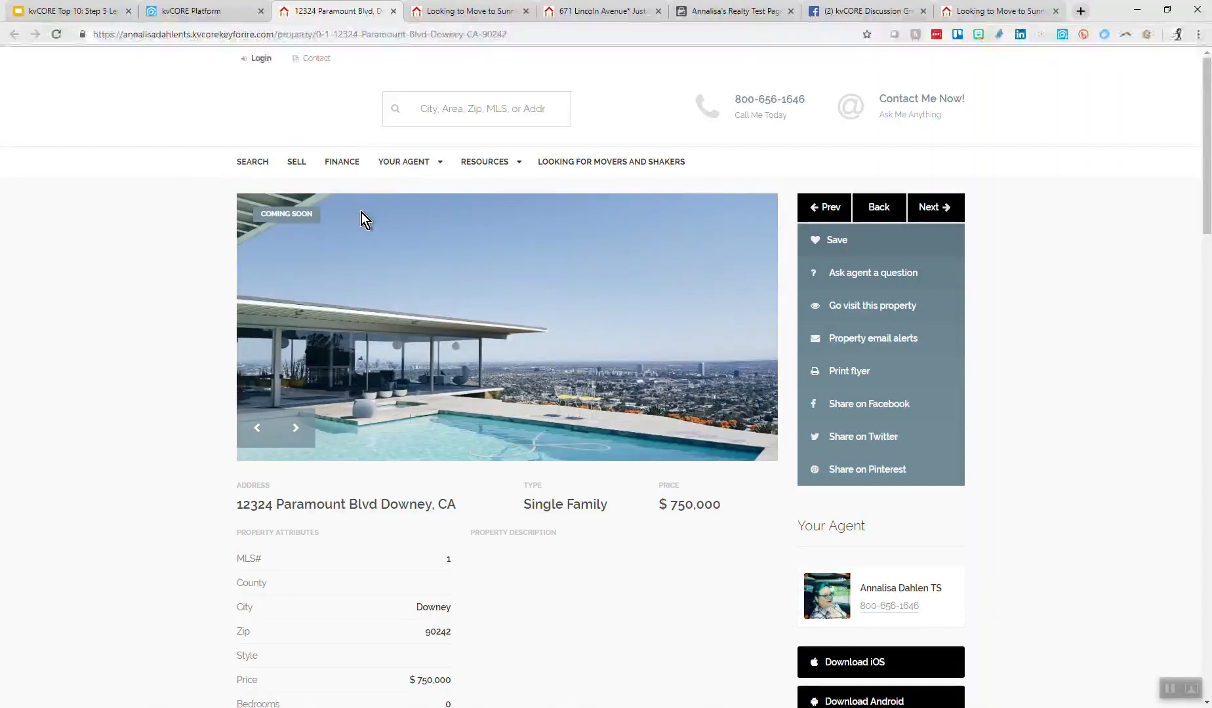
click(210, 12)
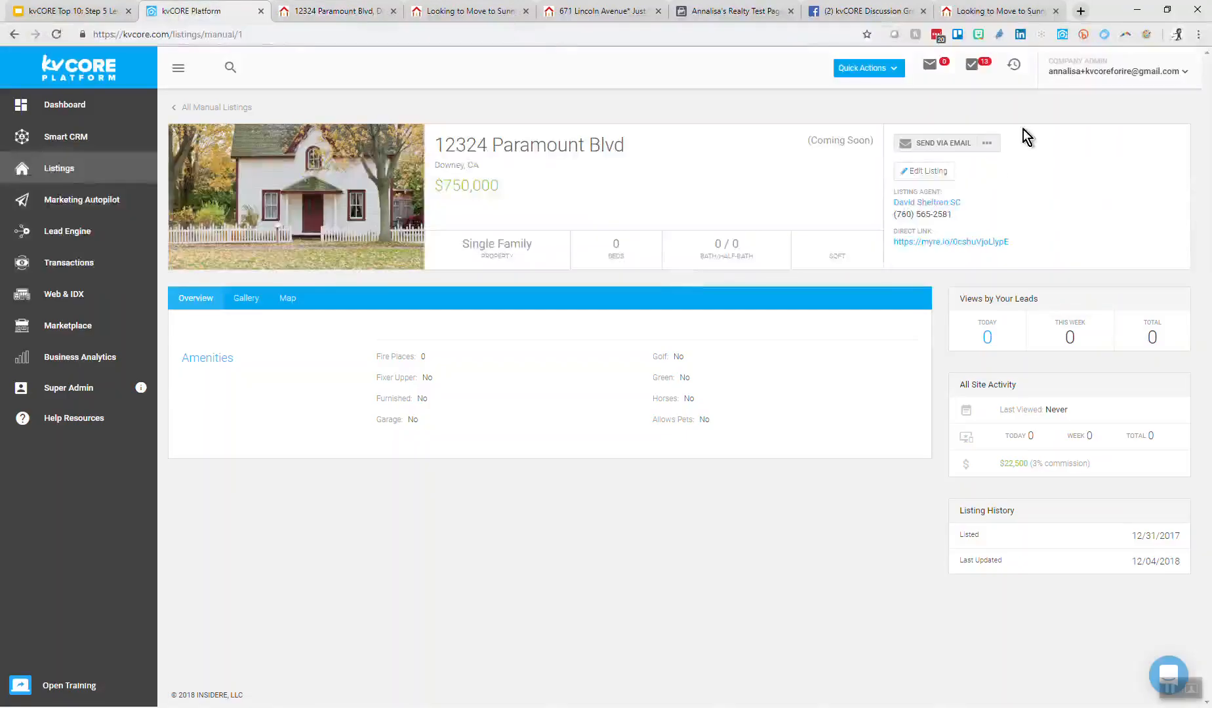
click(988, 145)
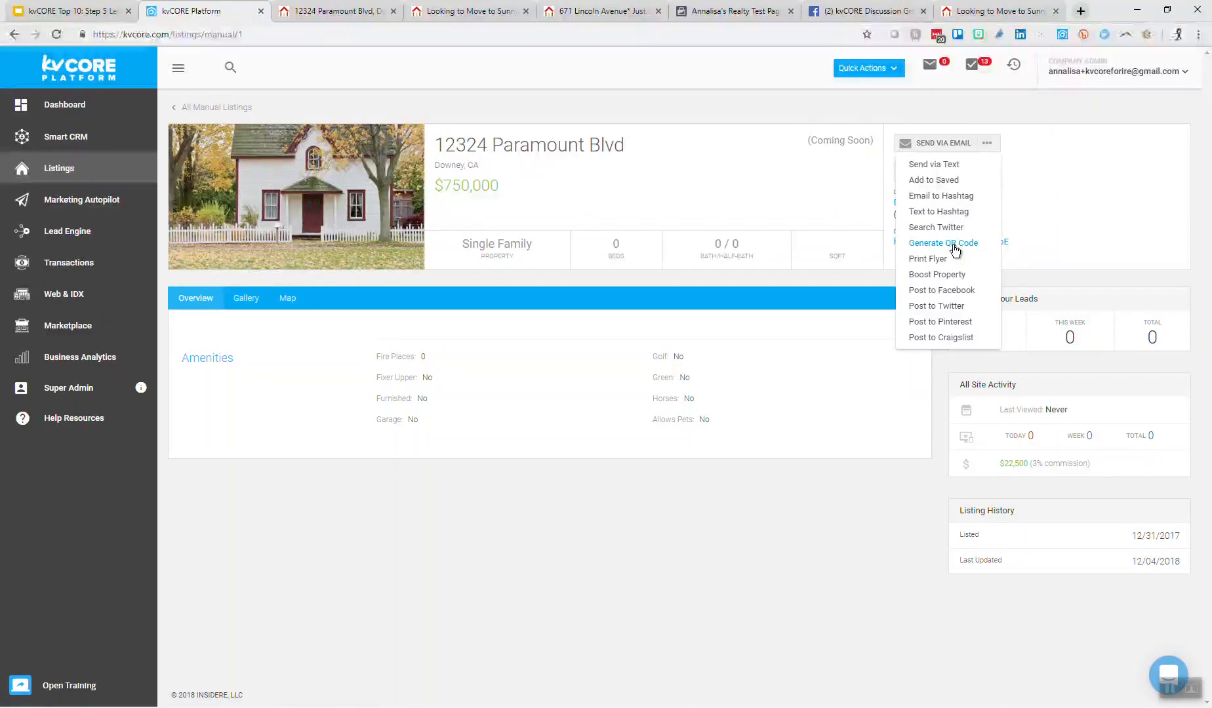
click(954, 249)
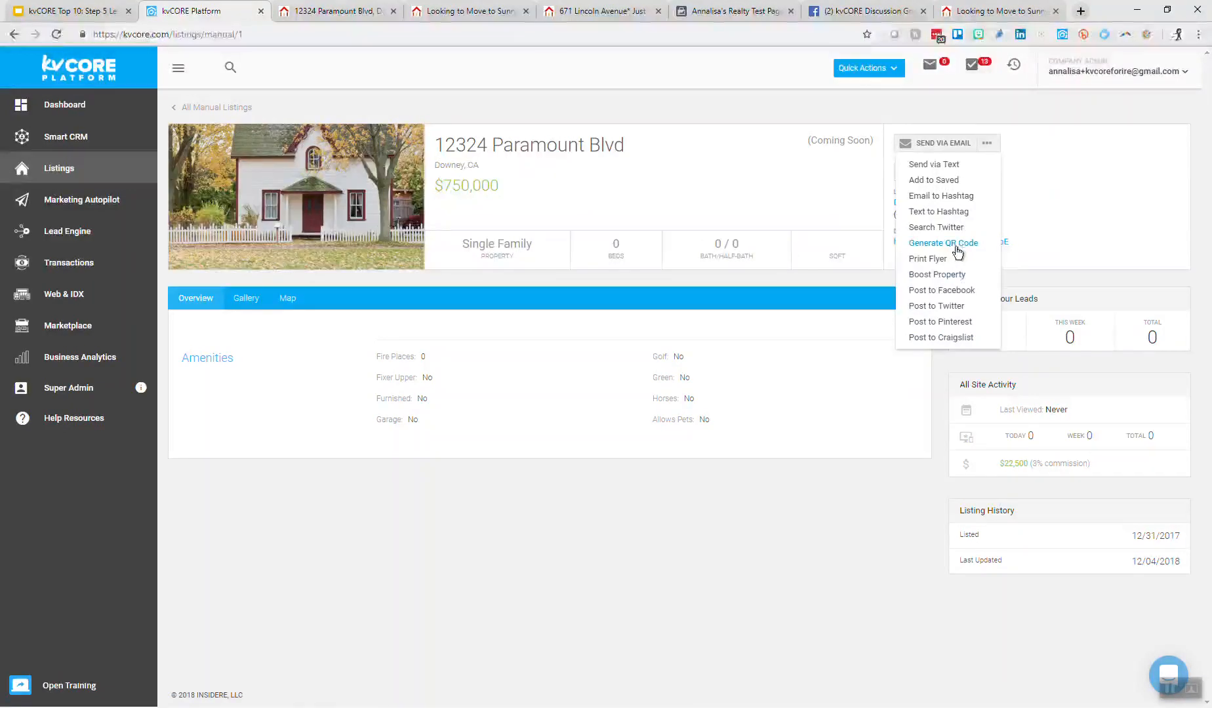
click(967, 290)
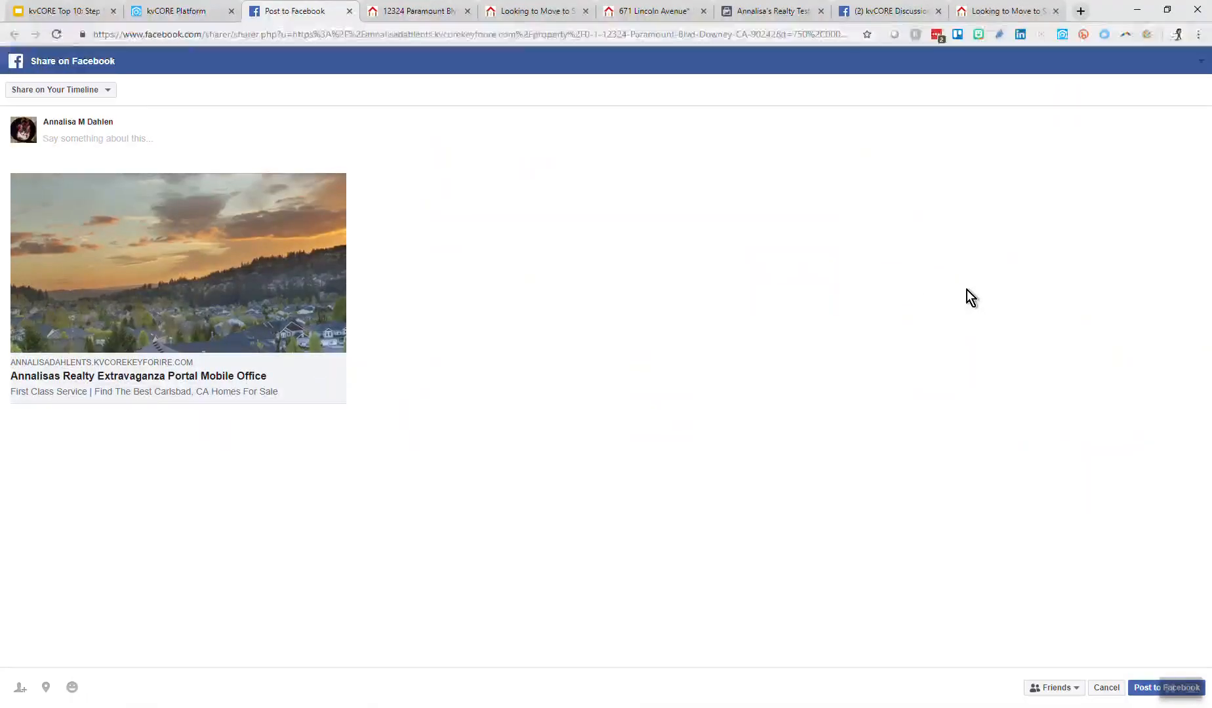
click(99, 89)
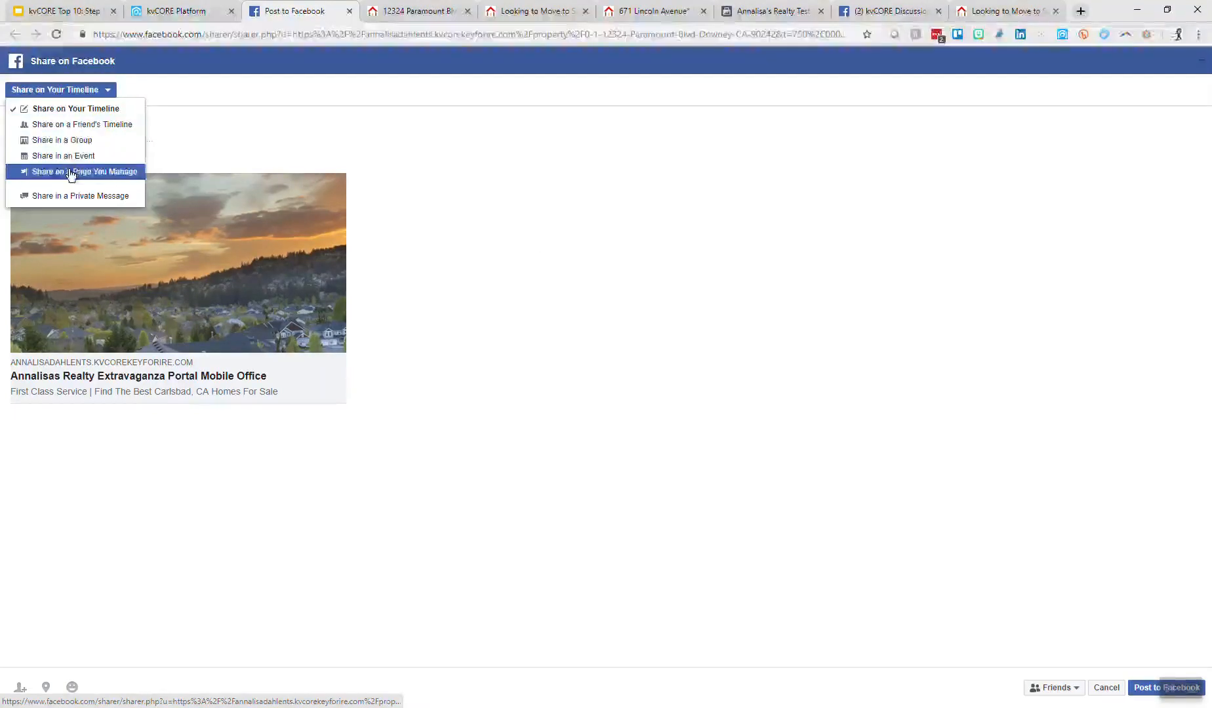
click(535, 228)
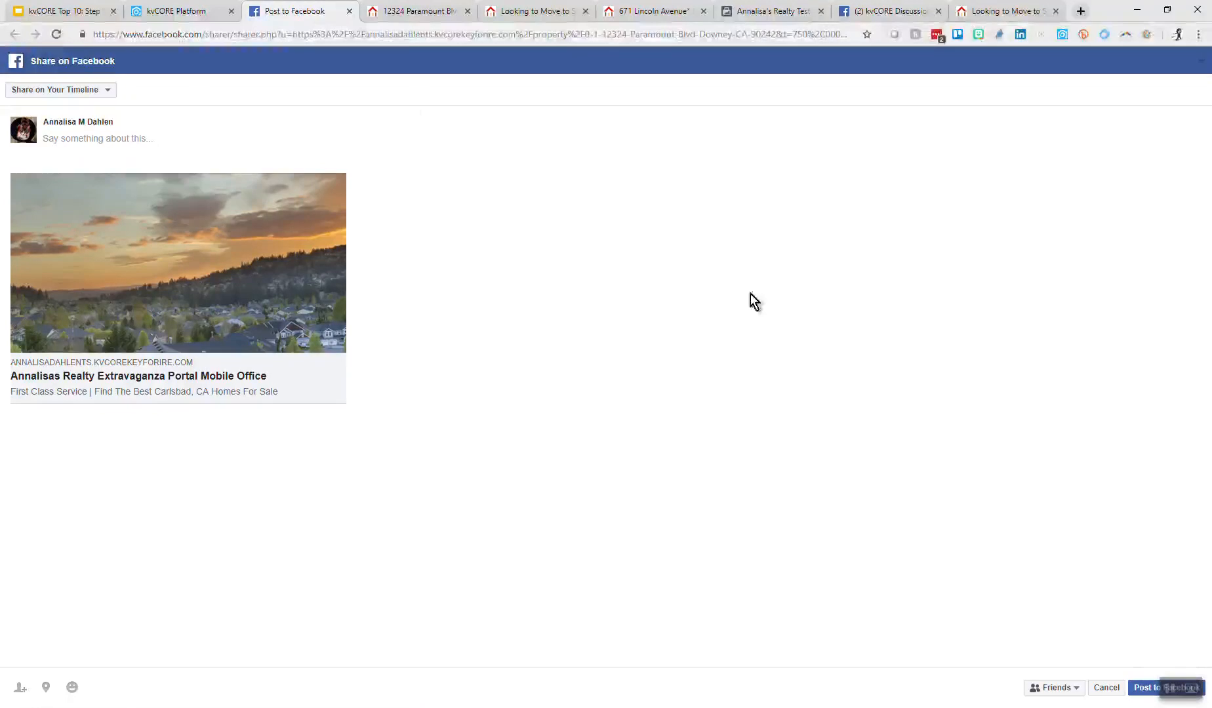
click(350, 12)
click(655, 116)
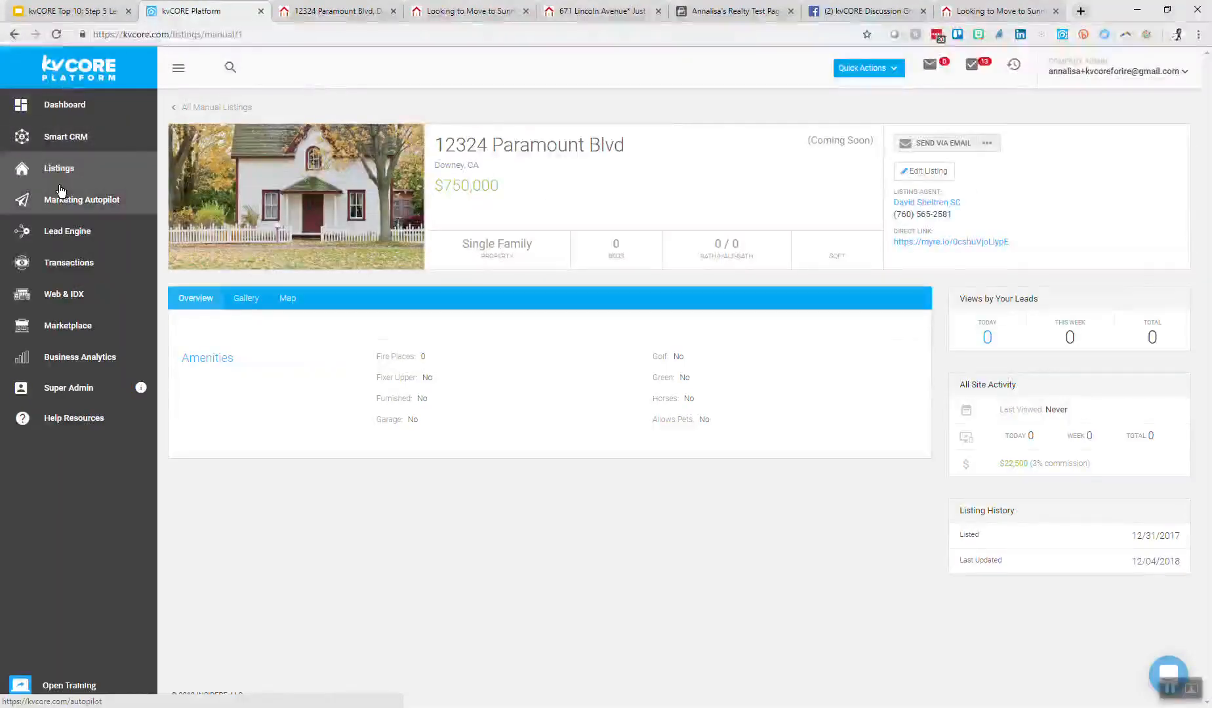
click(59, 171)
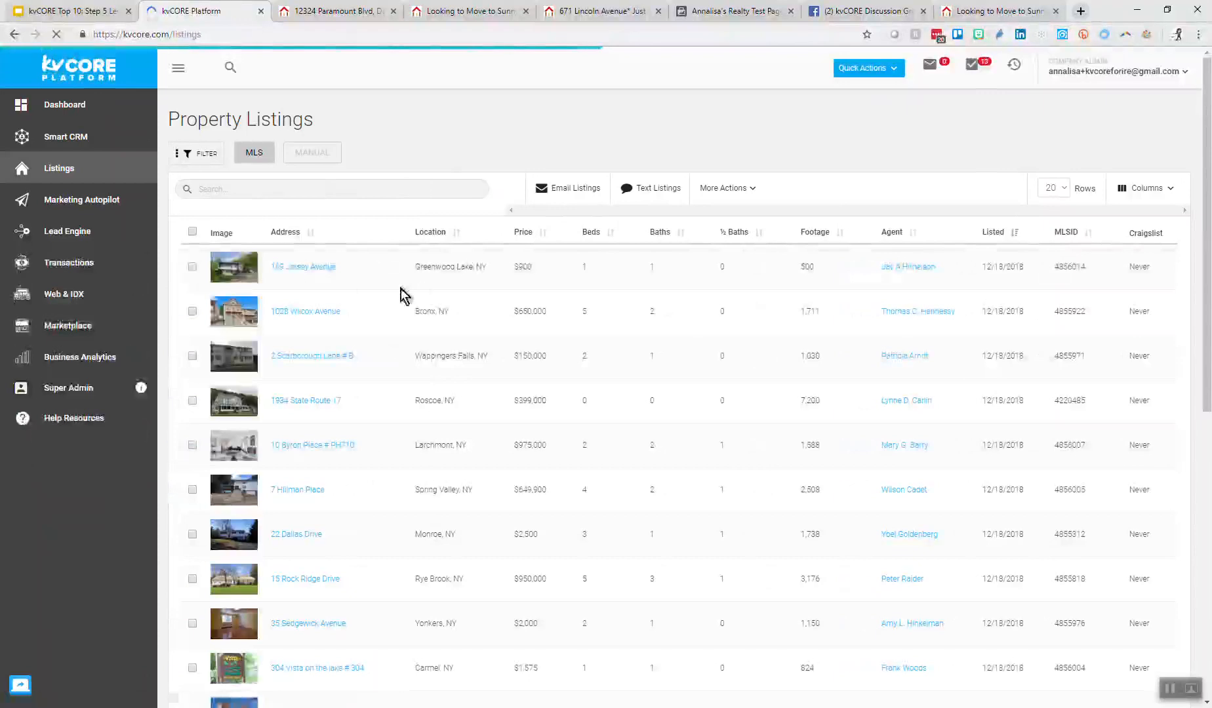
click(288, 274)
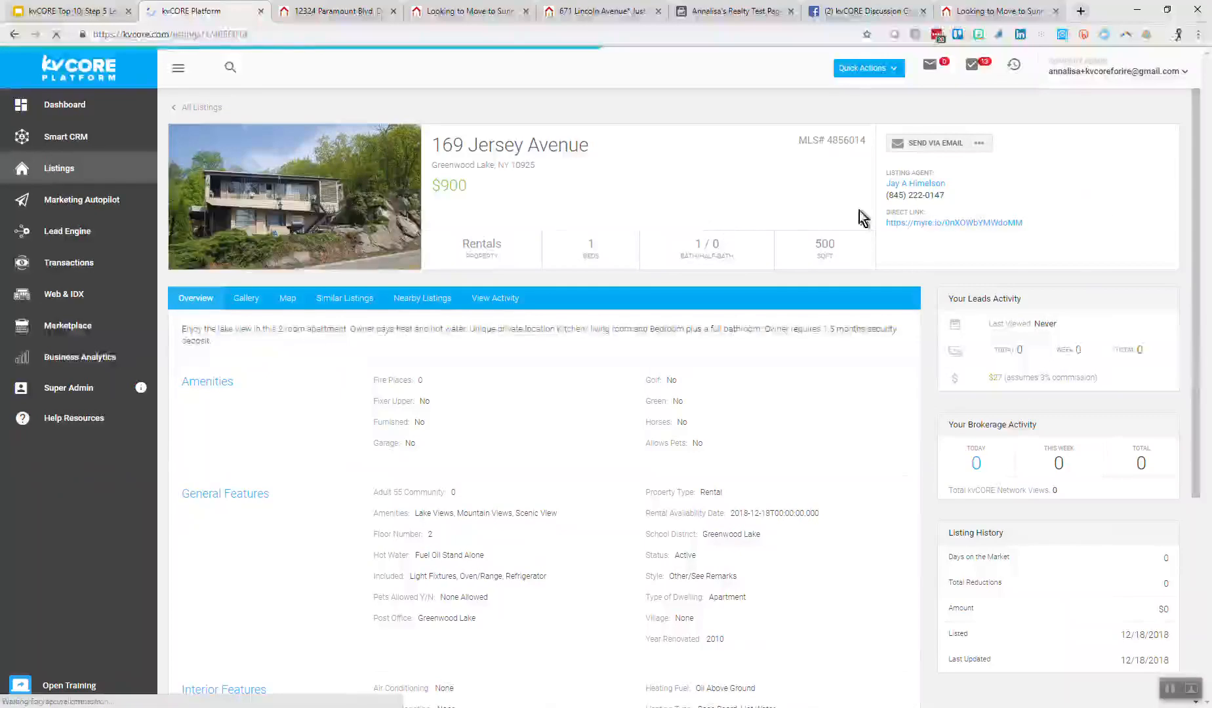
click(979, 143)
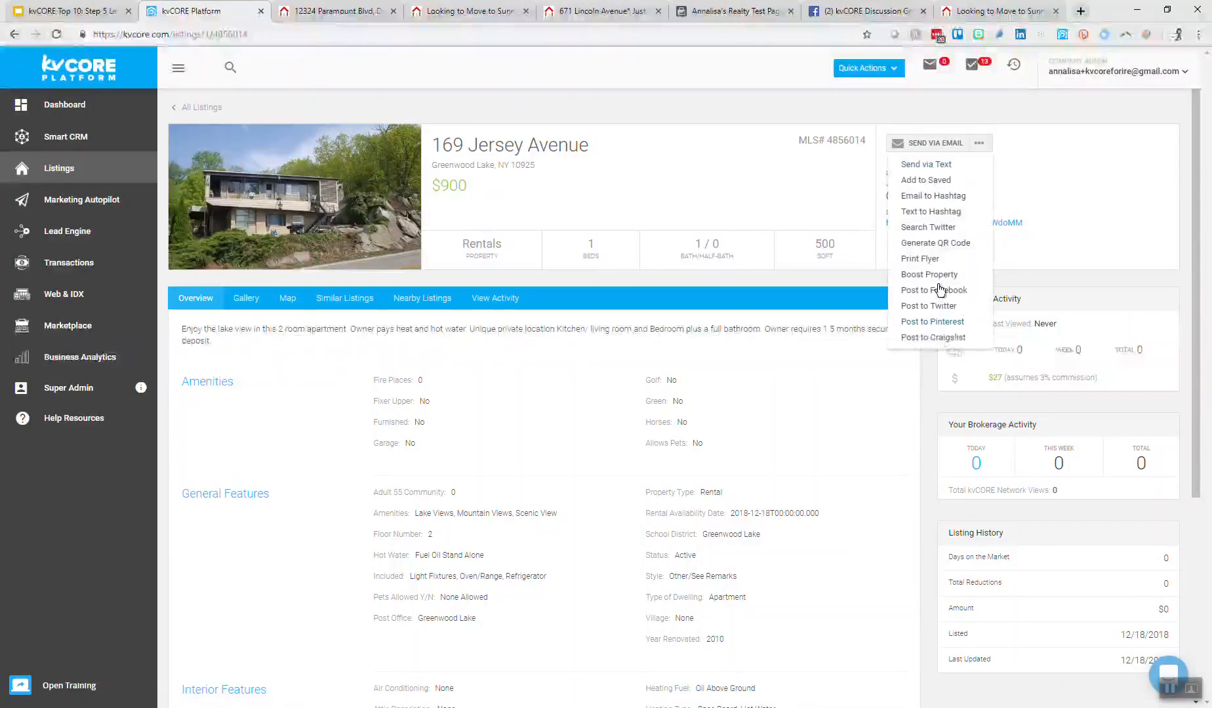
click(780, 110)
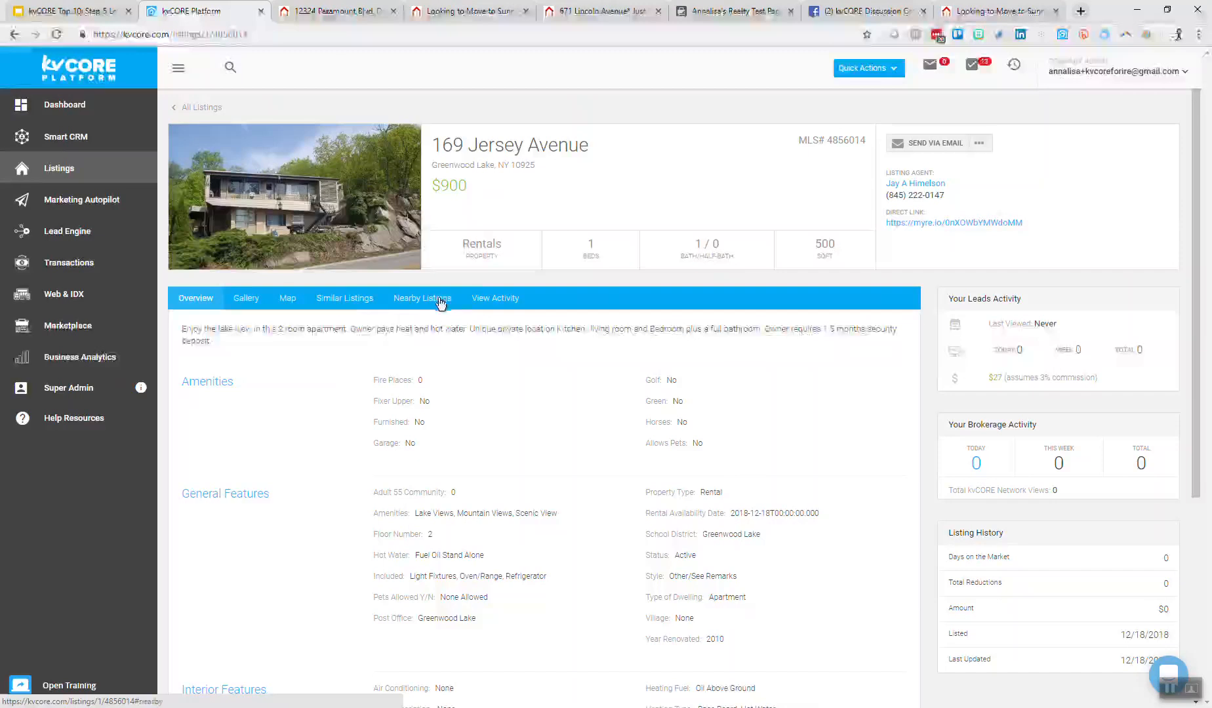
click(352, 300)
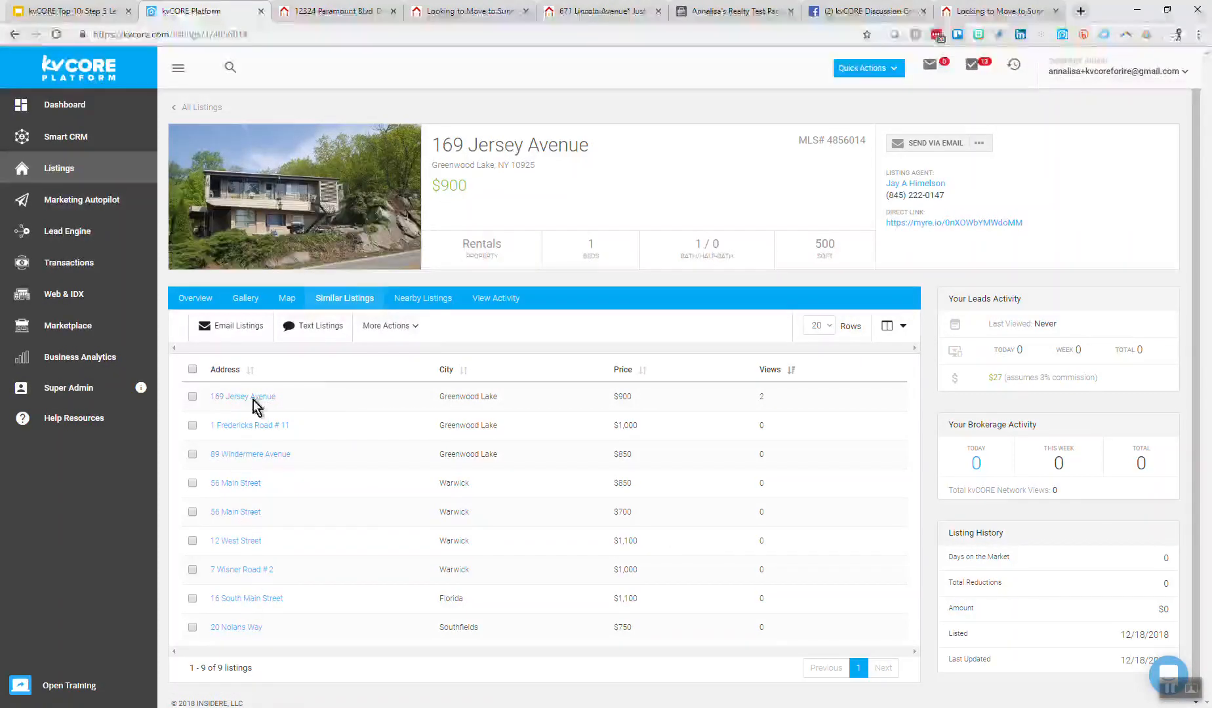
click(423, 299)
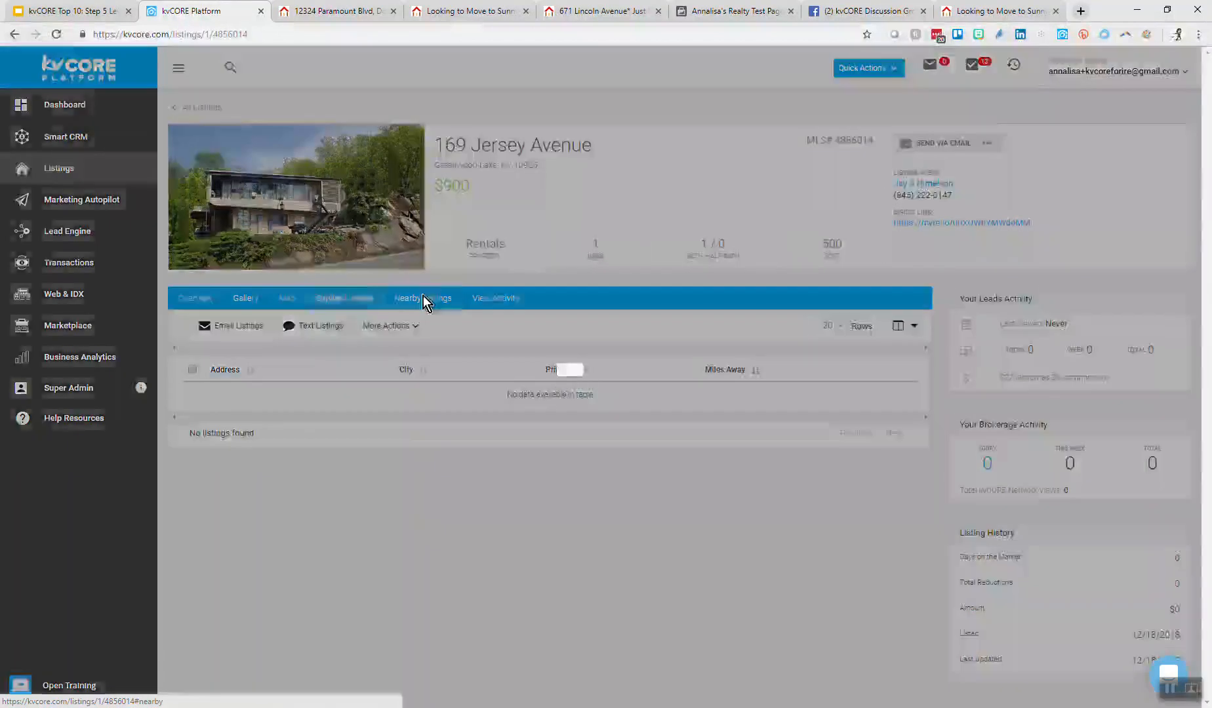
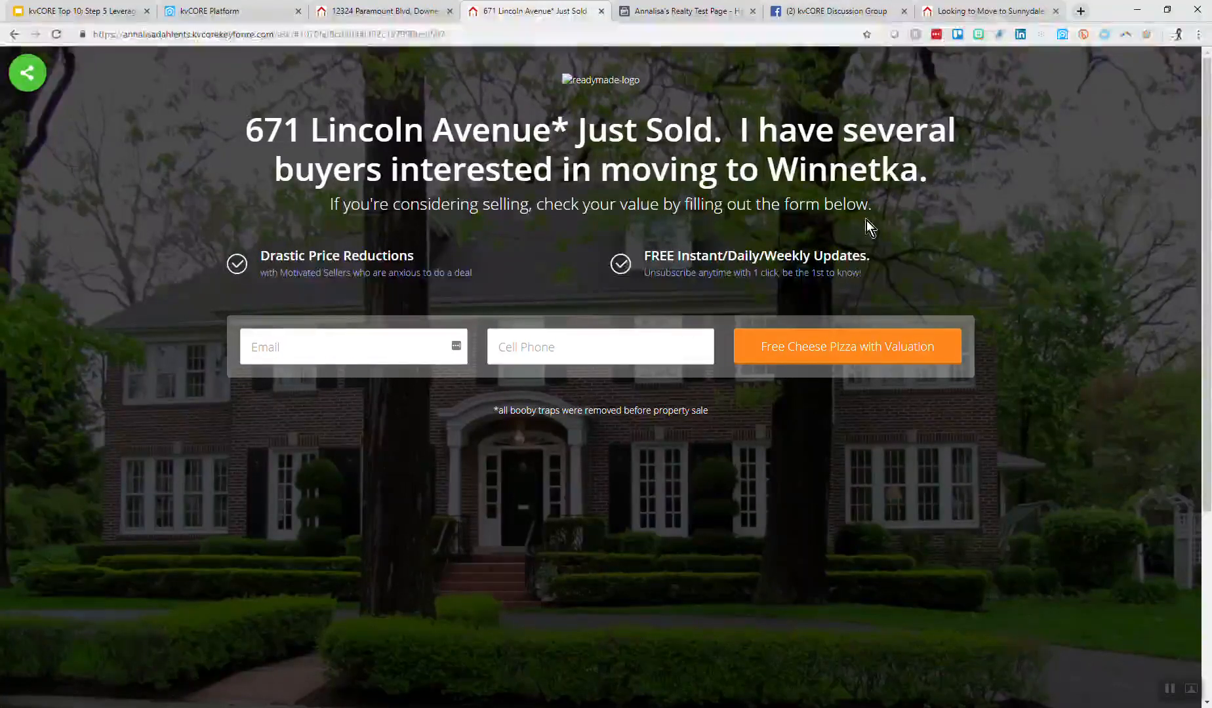
Copy the landing page's web address from the browser address bar
click(463, 34)
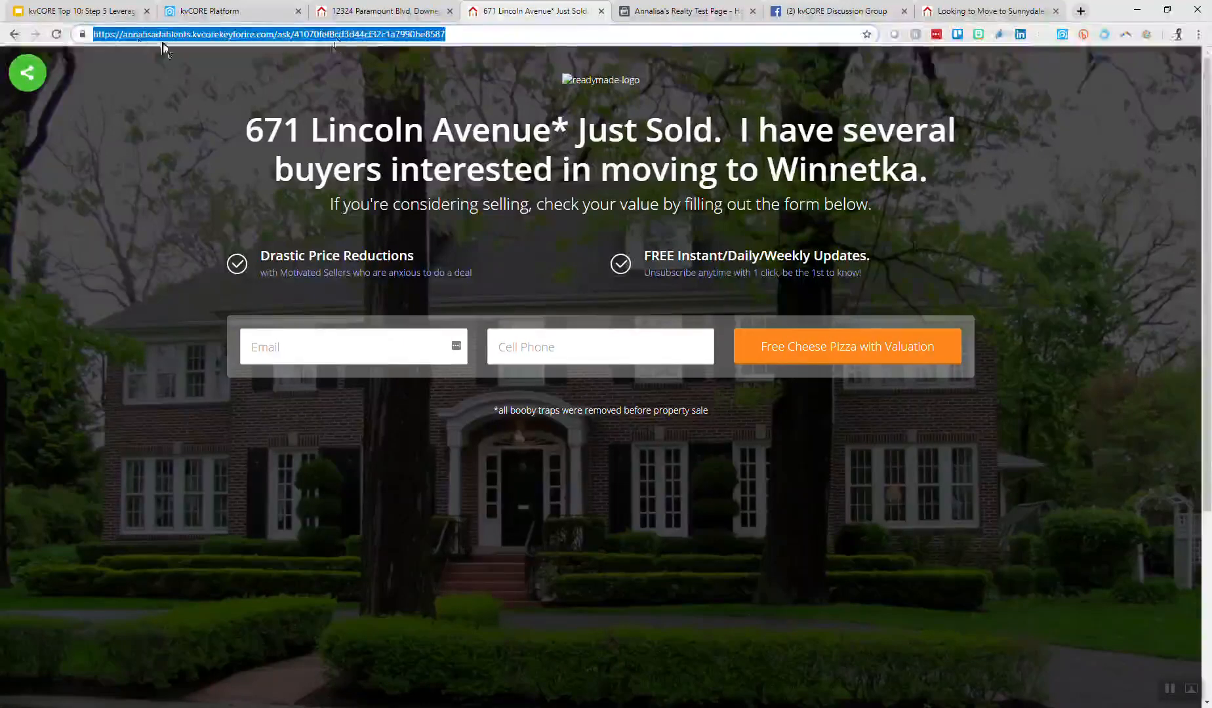
click(27, 90)
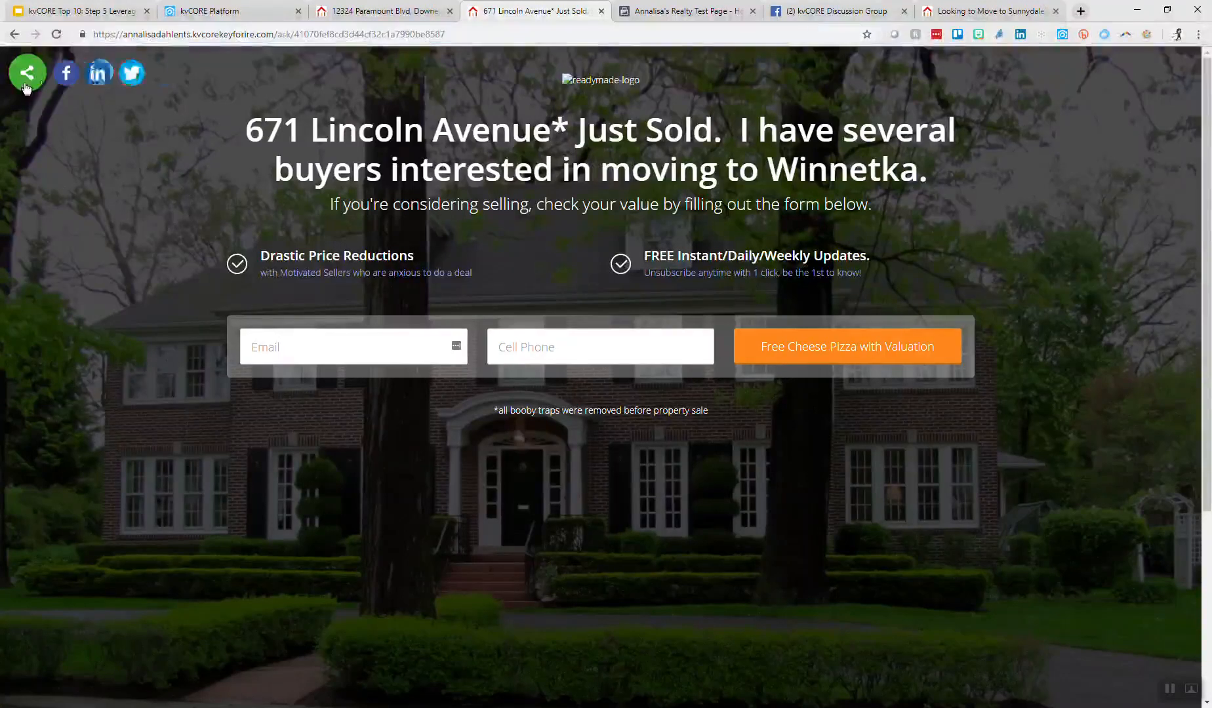
click(335, 36)
right_click(334, 36)
click(358, 107)
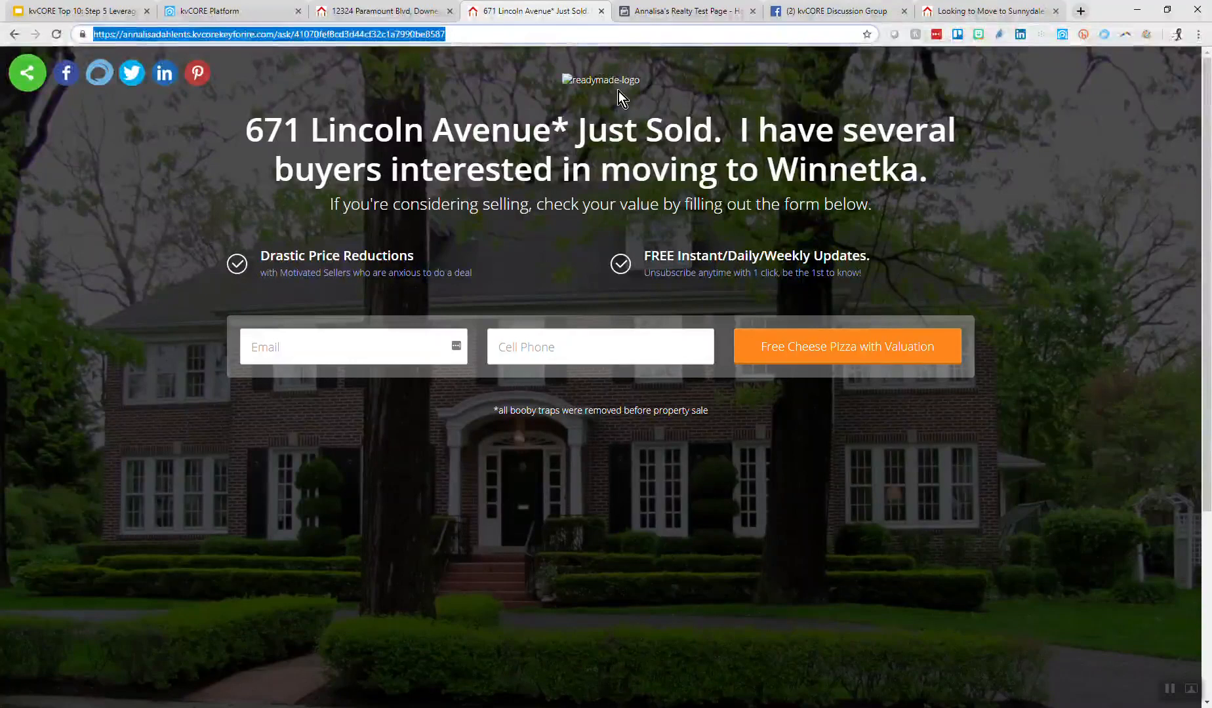
Re-select and copy the full landing page address, then go to the realty Facebook page
click(676, 11)
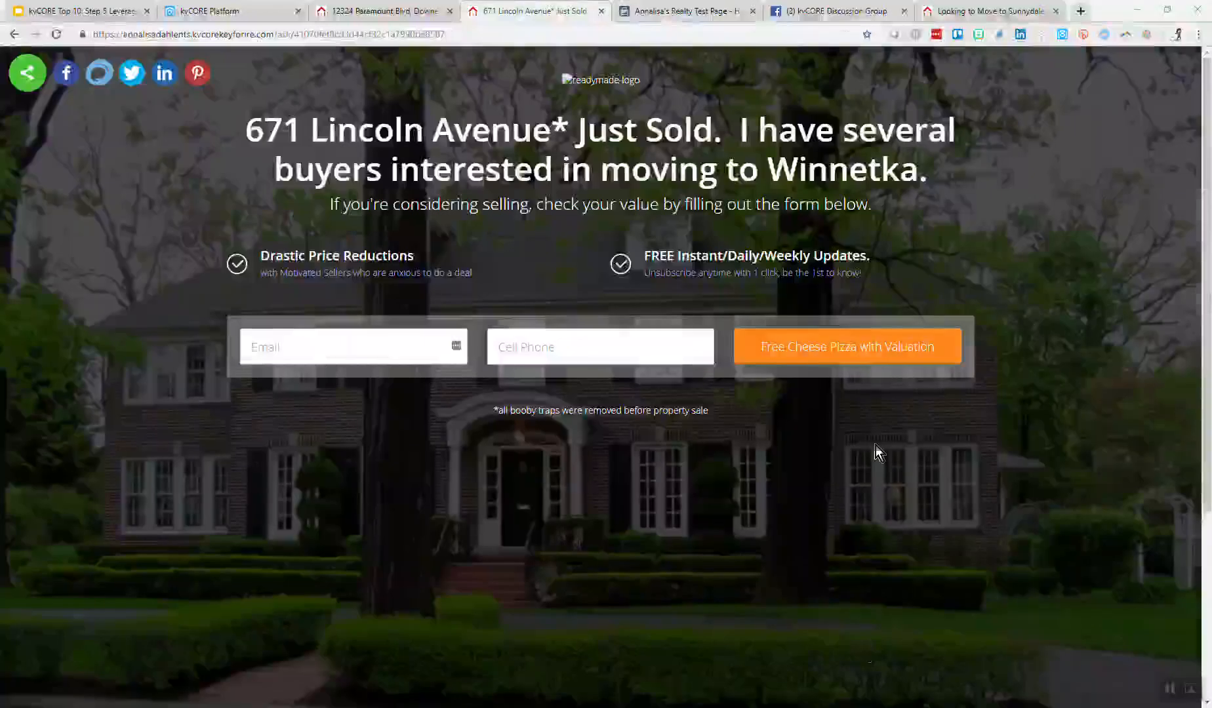
right_click(474, 37)
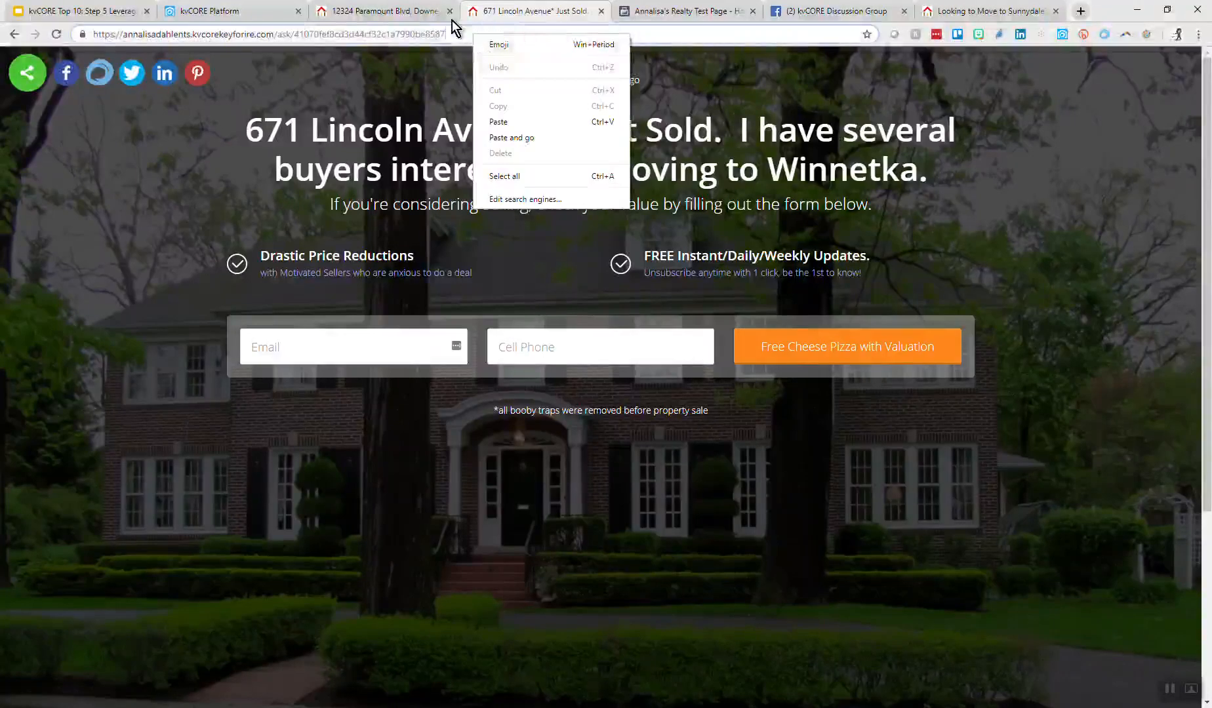
click(442, 34)
drag(447, 33, 109, 33)
right_click(108, 34)
click(150, 103)
click(649, 17)
Start a new post on the realty Facebook business page
click(503, 331)
right_click(472, 367)
click(435, 333)
Paste the kvCORE landing page link into the post and choose Boost Post
key(ctrl+v)
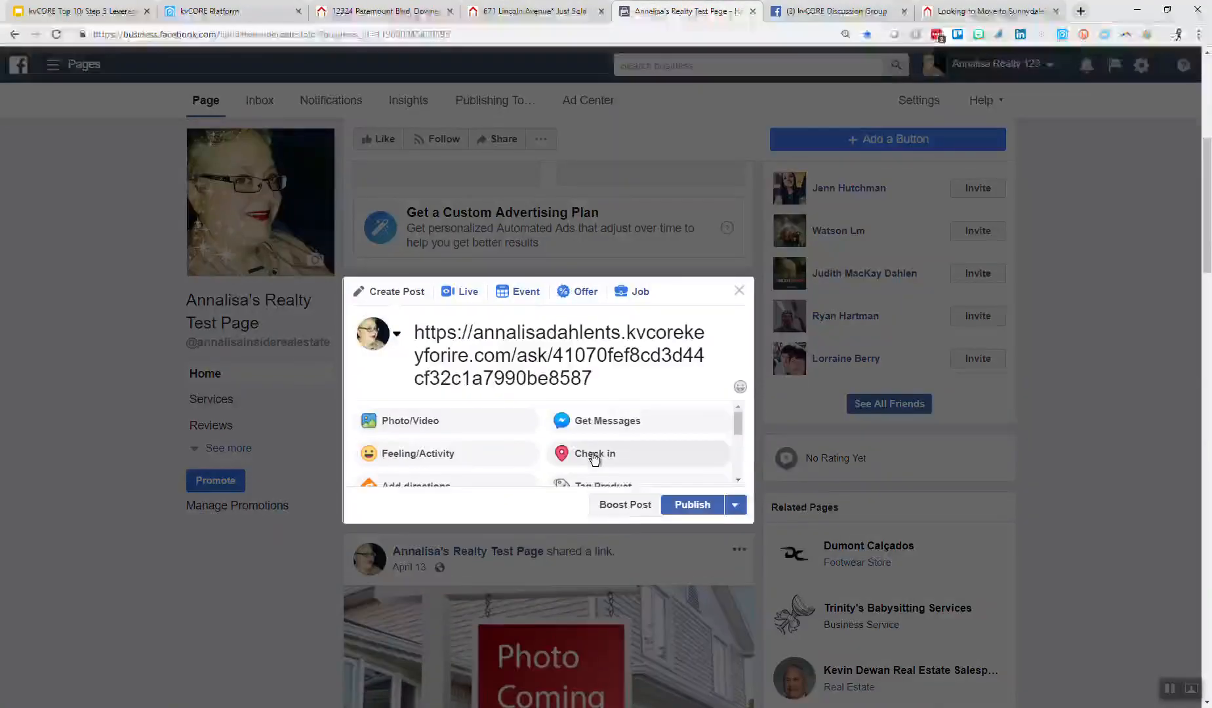
click(623, 518)
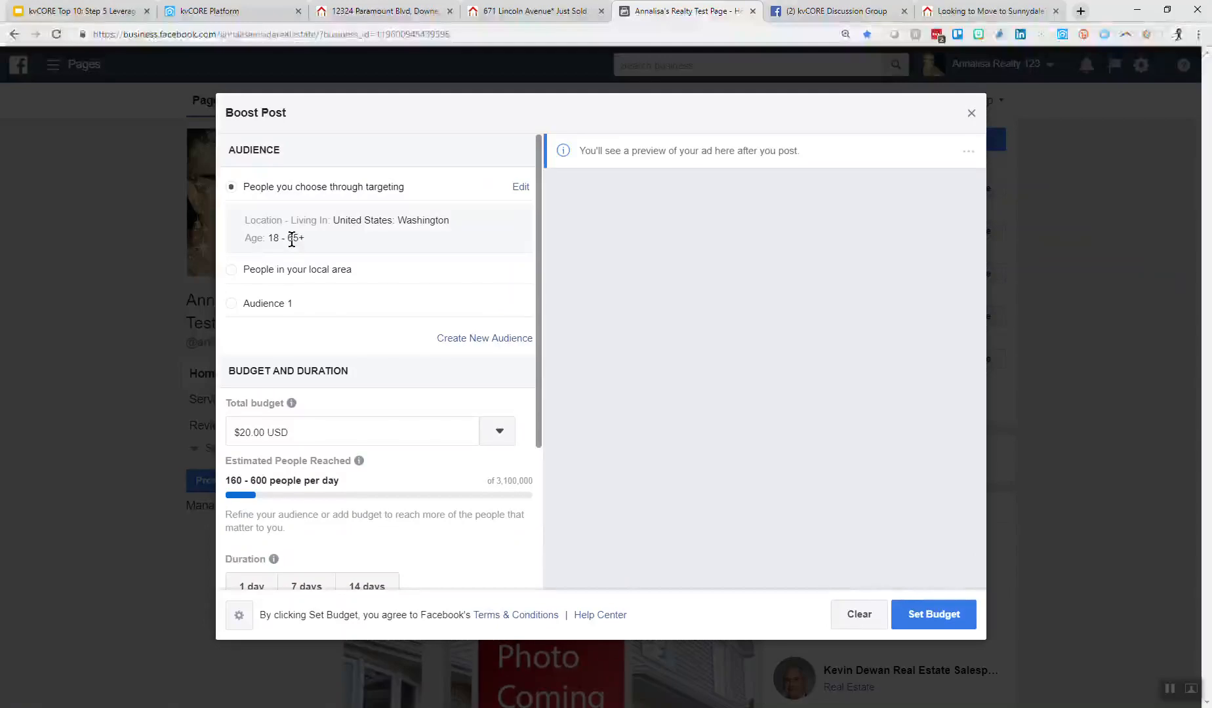
Edit the boost audience: minimum age 30, Washington removed from Locations
click(522, 189)
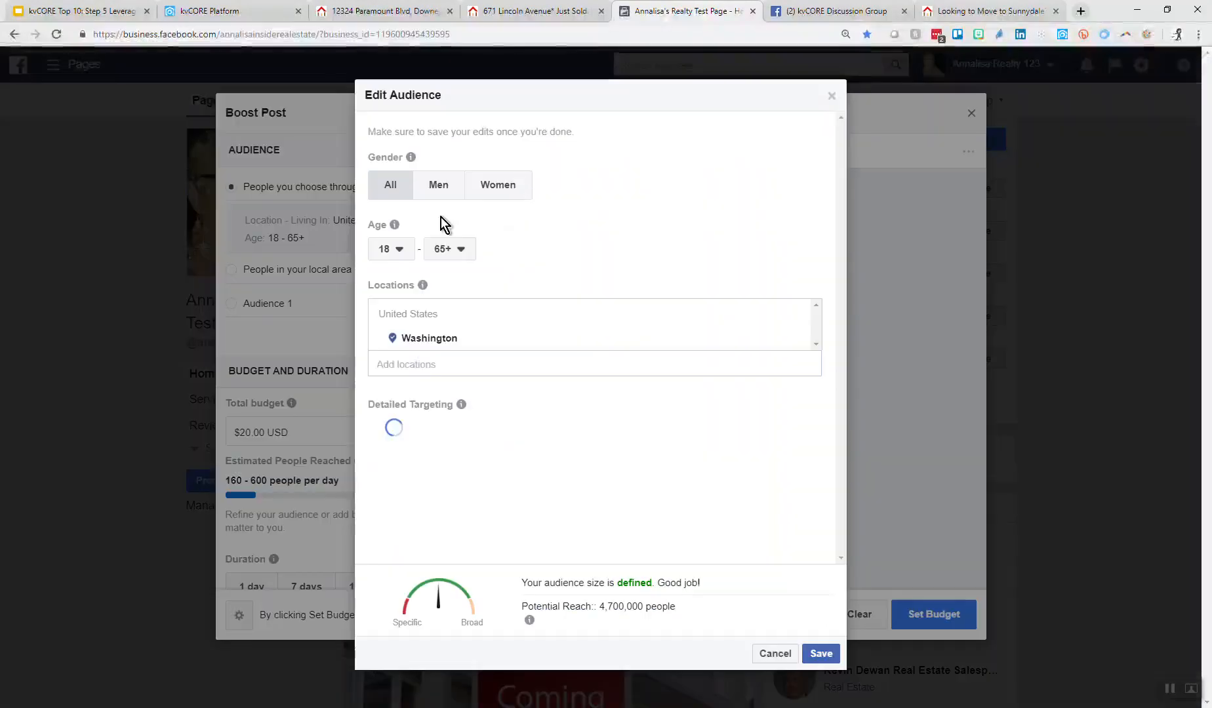
click(407, 251)
scroll(402, 456, down, 2)
scroll(401, 440, down, 3)
click(402, 401)
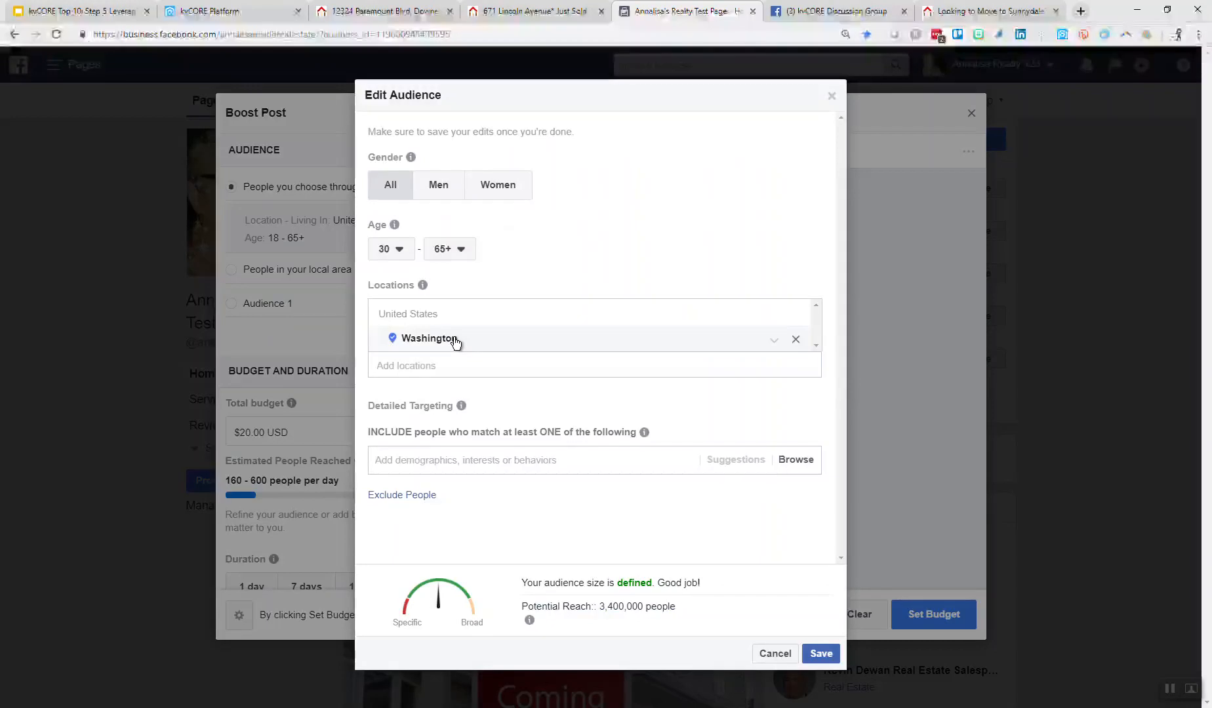
click(796, 316)
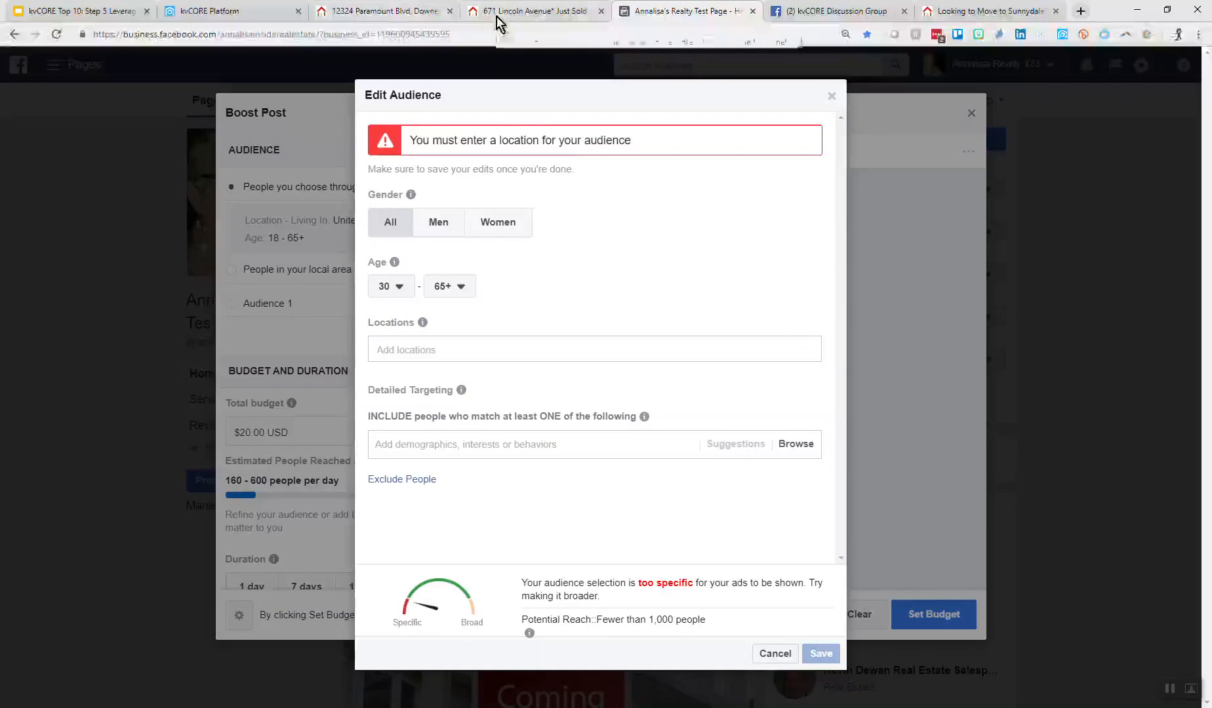
click(544, 348)
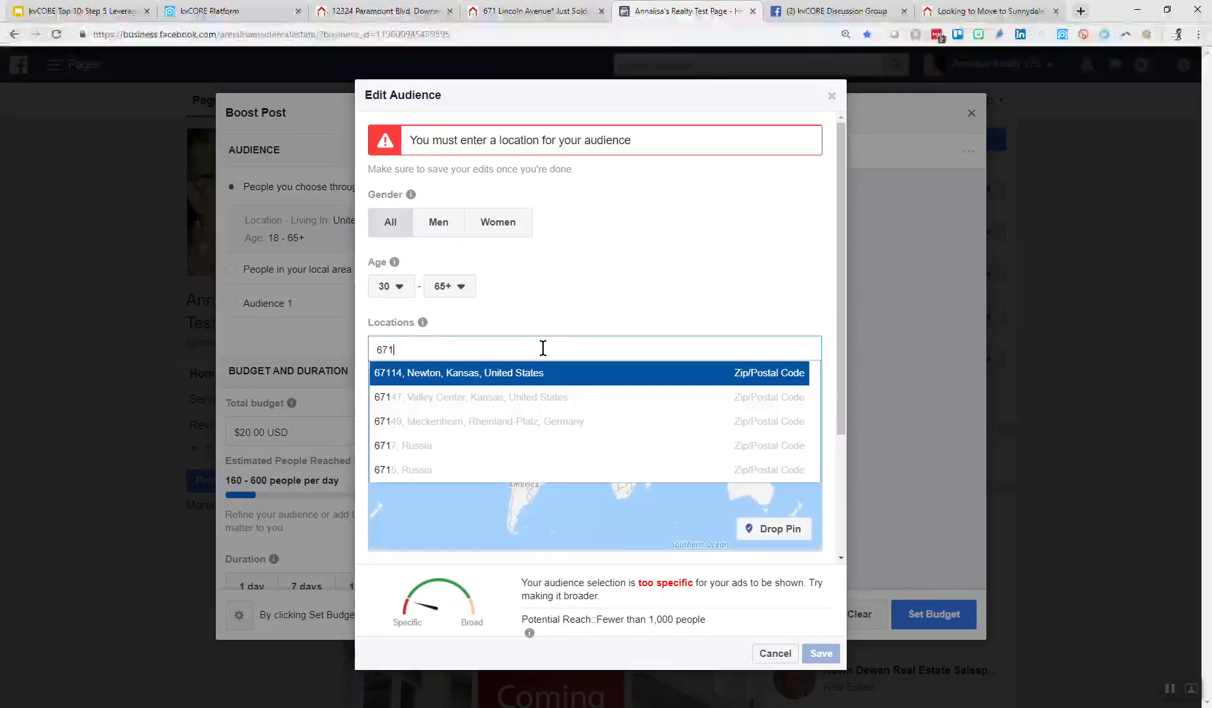
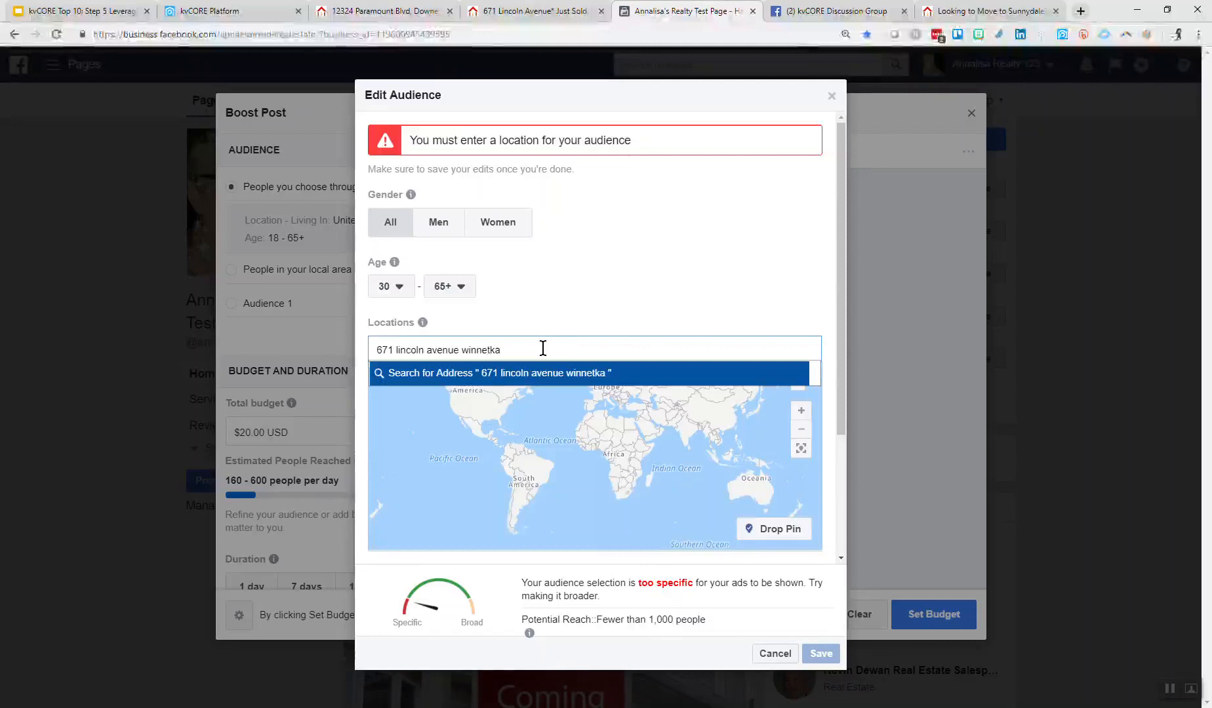
key(Return)
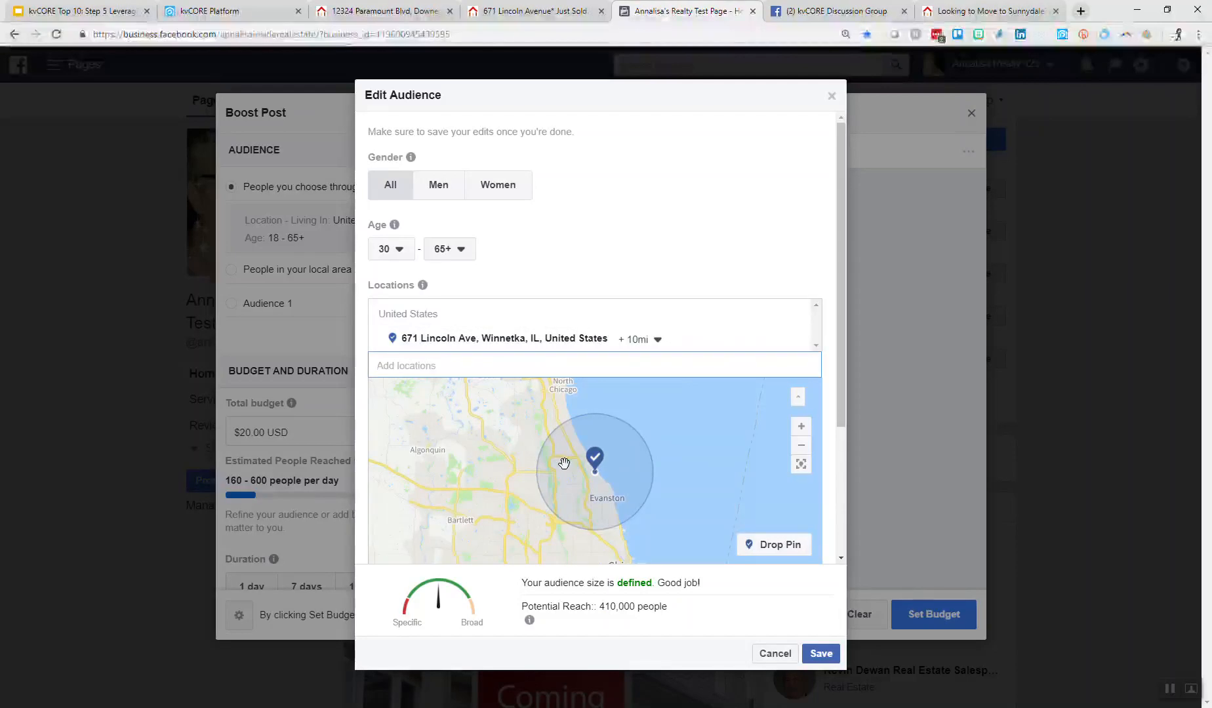
click(652, 346)
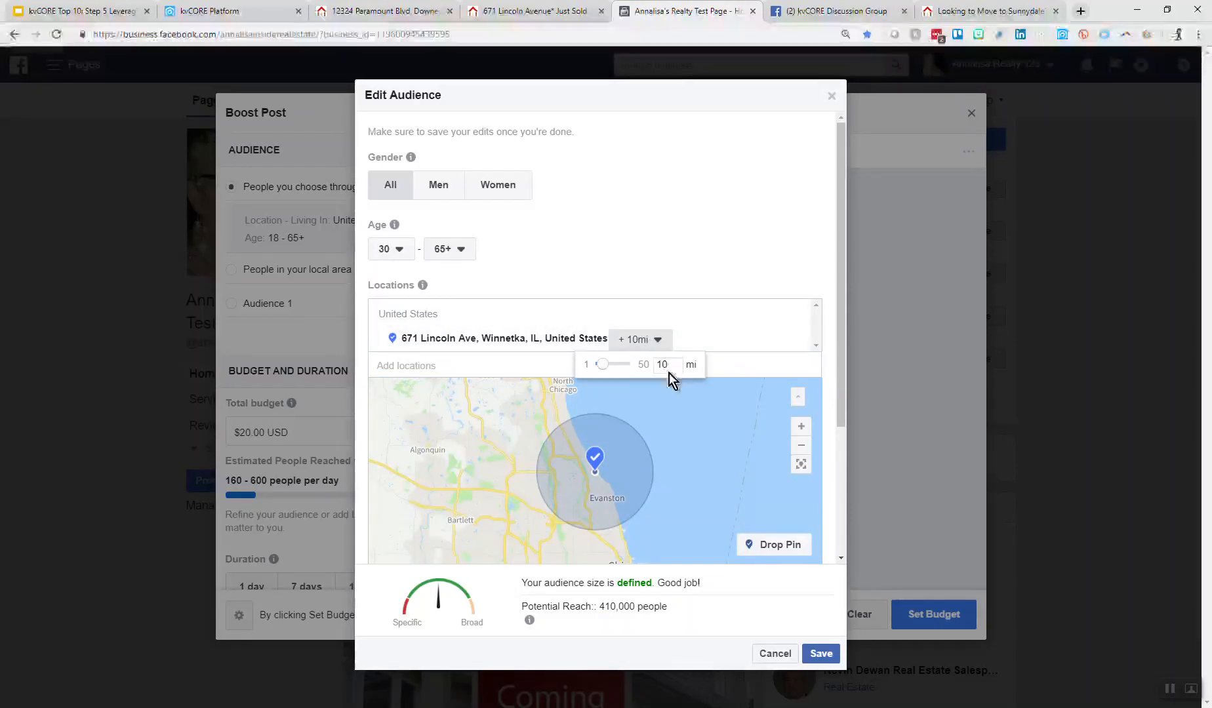
drag(667, 371, 655, 371)
text(2)
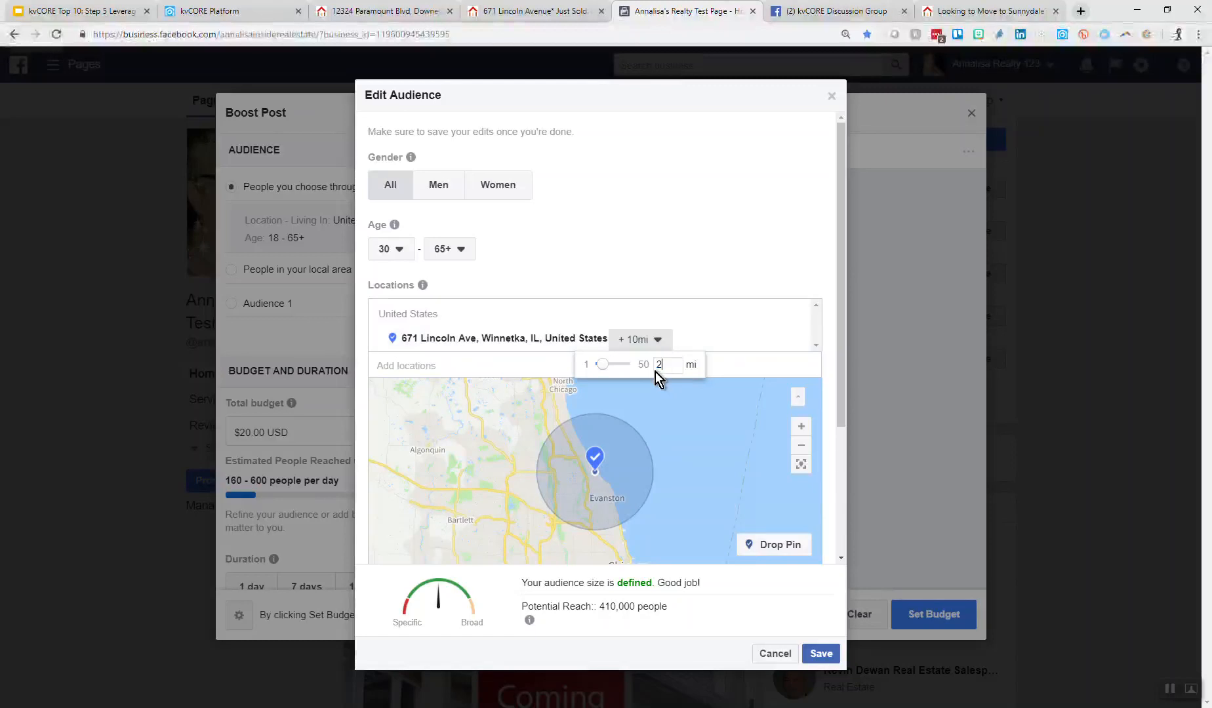
key(Return)
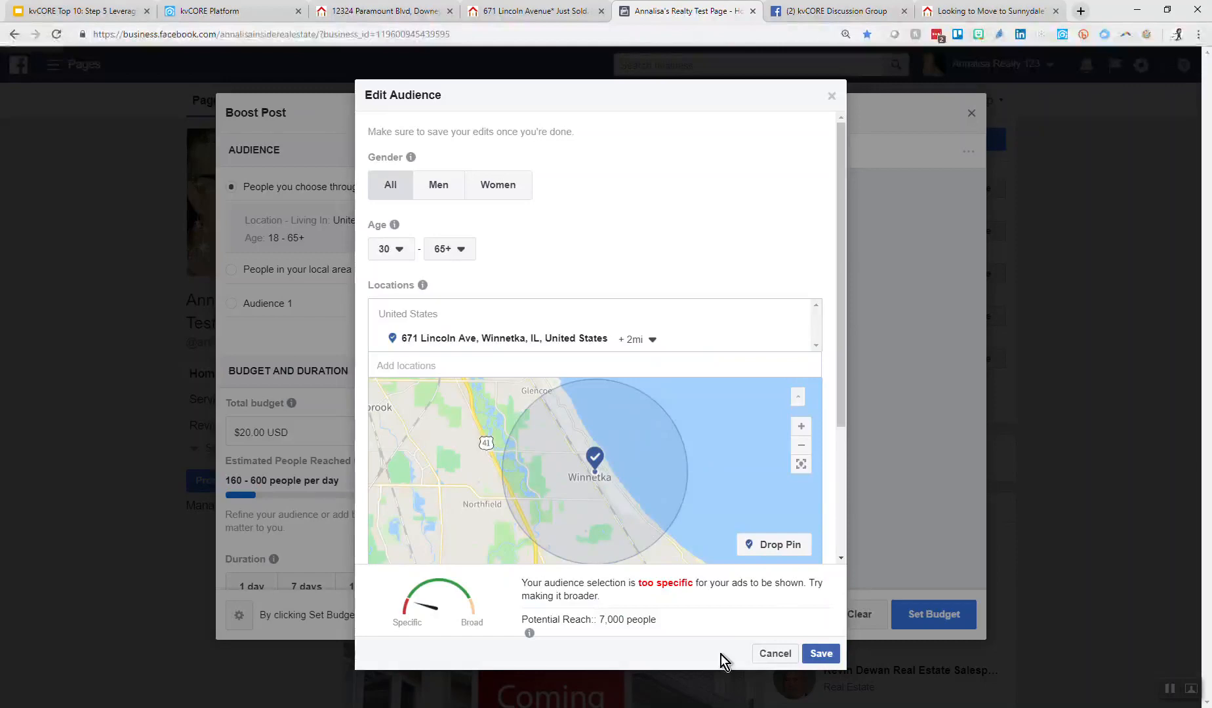
drag(833, 420, 845, 542)
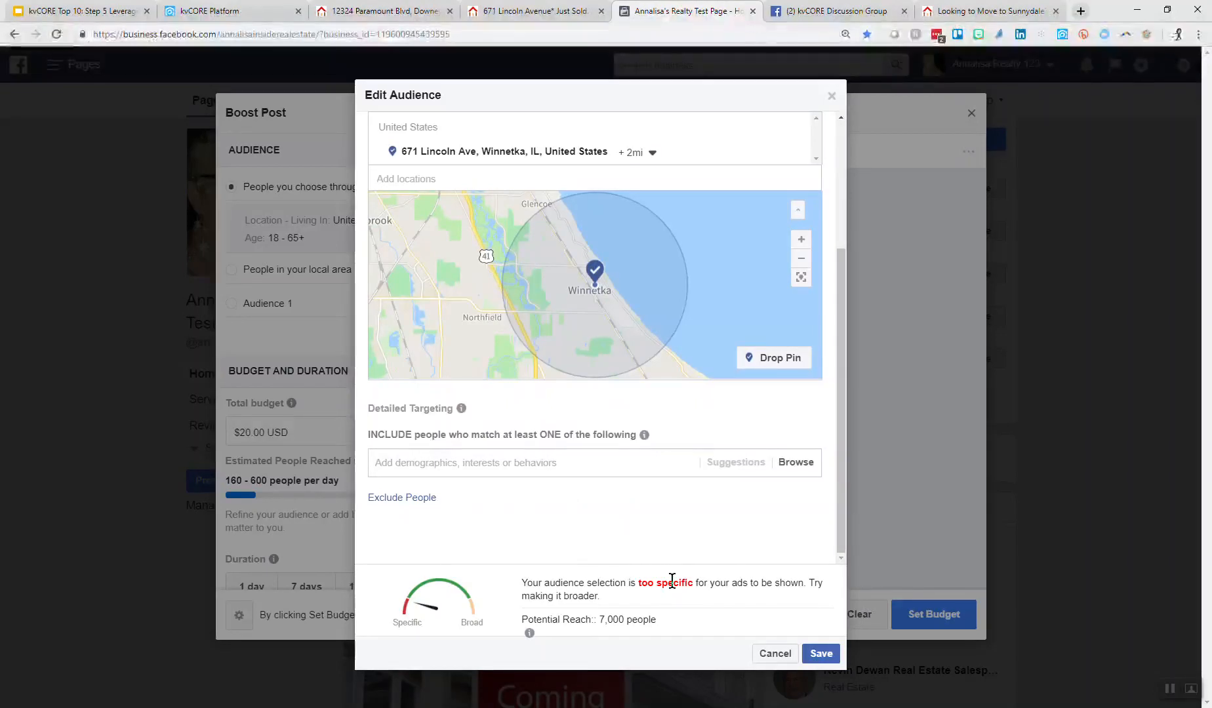
click(769, 660)
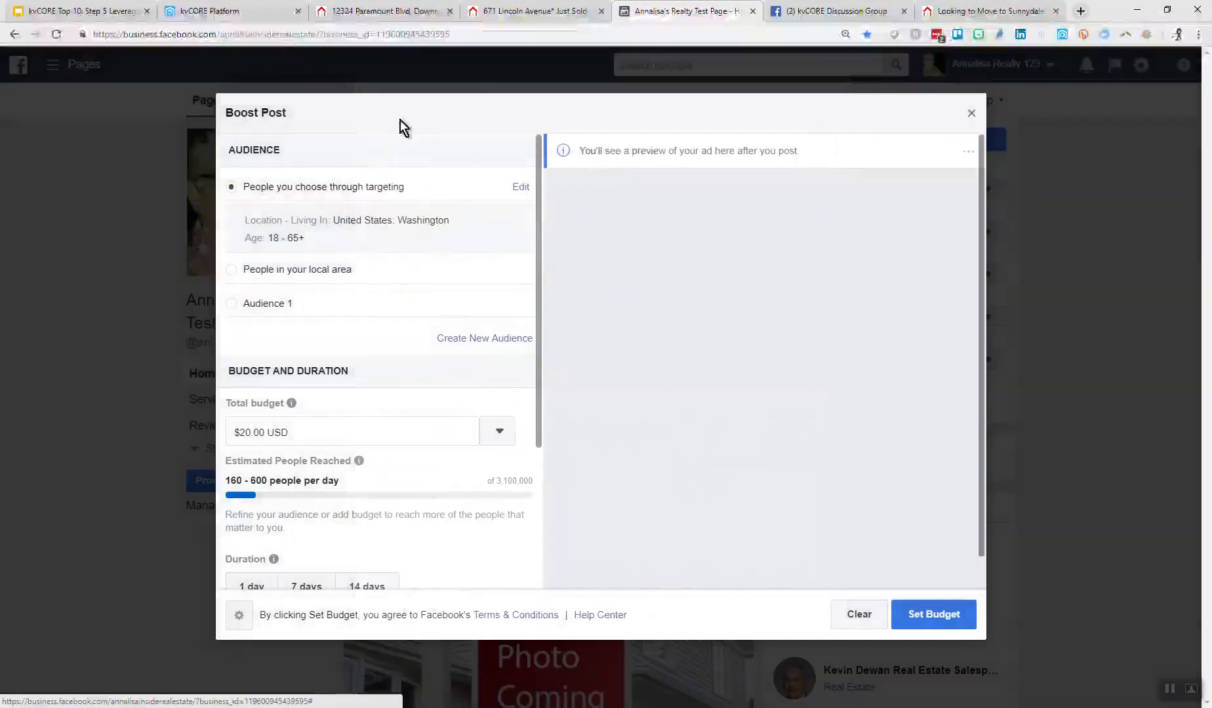
click(492, 15)
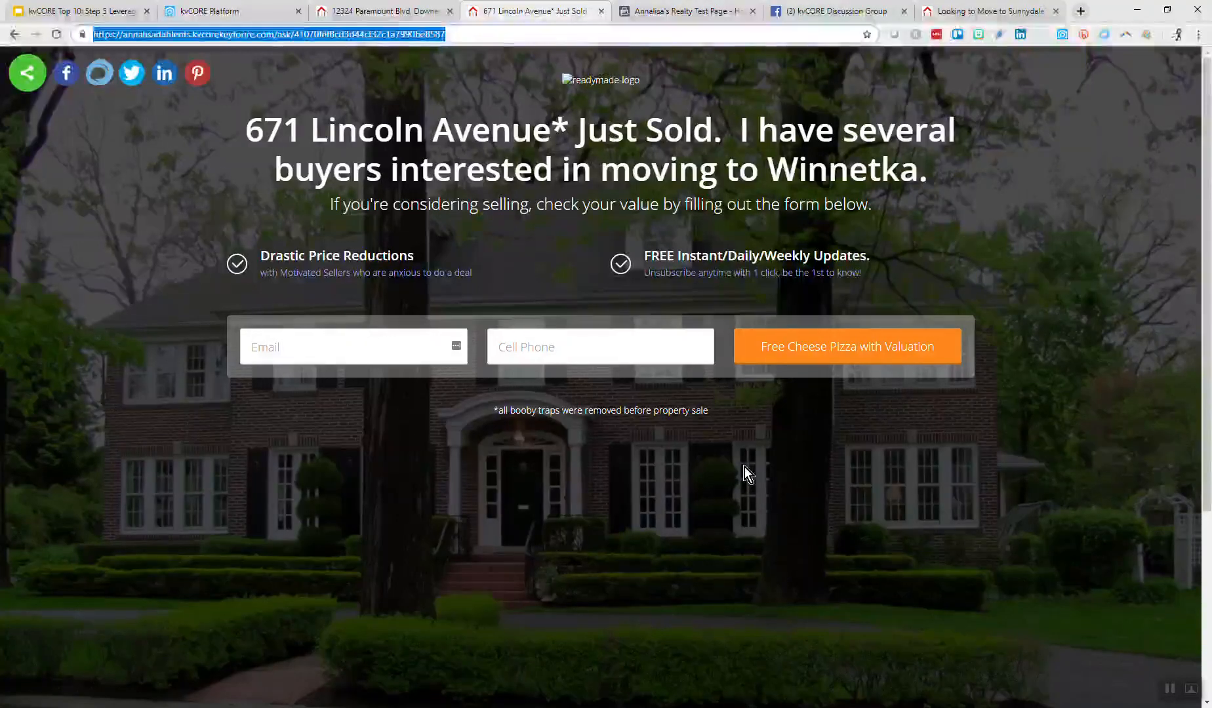
From the kvCORE account menu, launch the agent's IDX website in a new tab
click(190, 12)
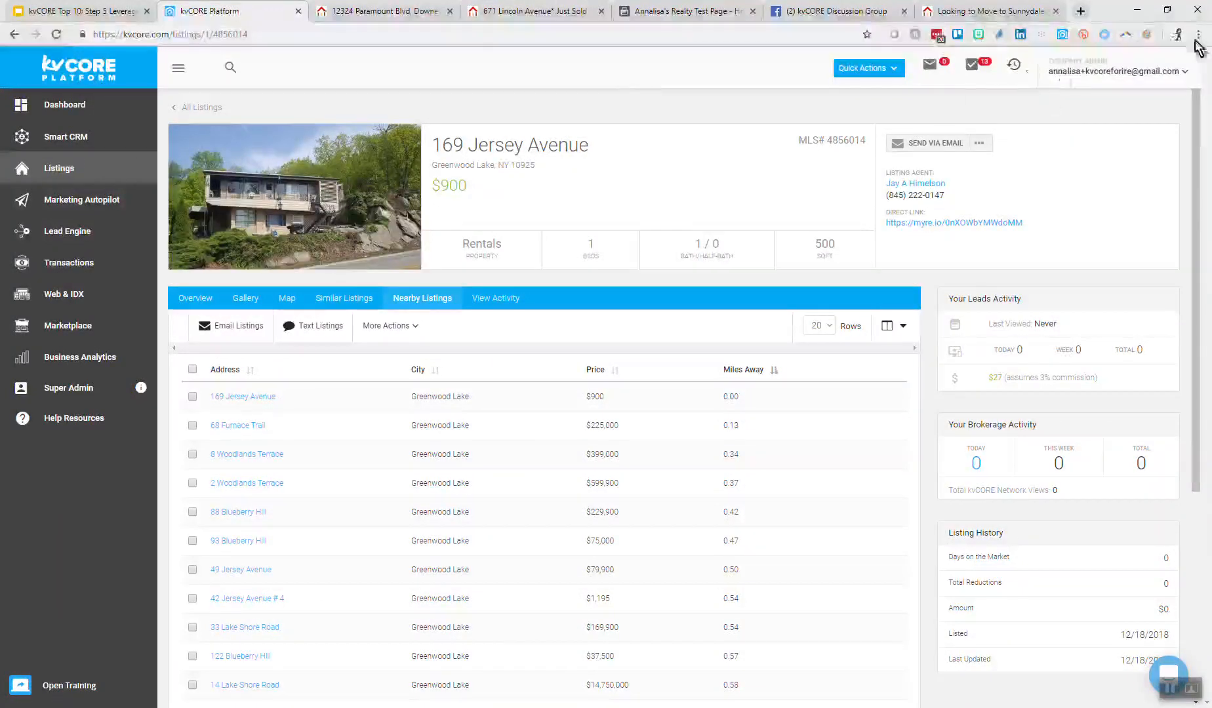
click(1114, 73)
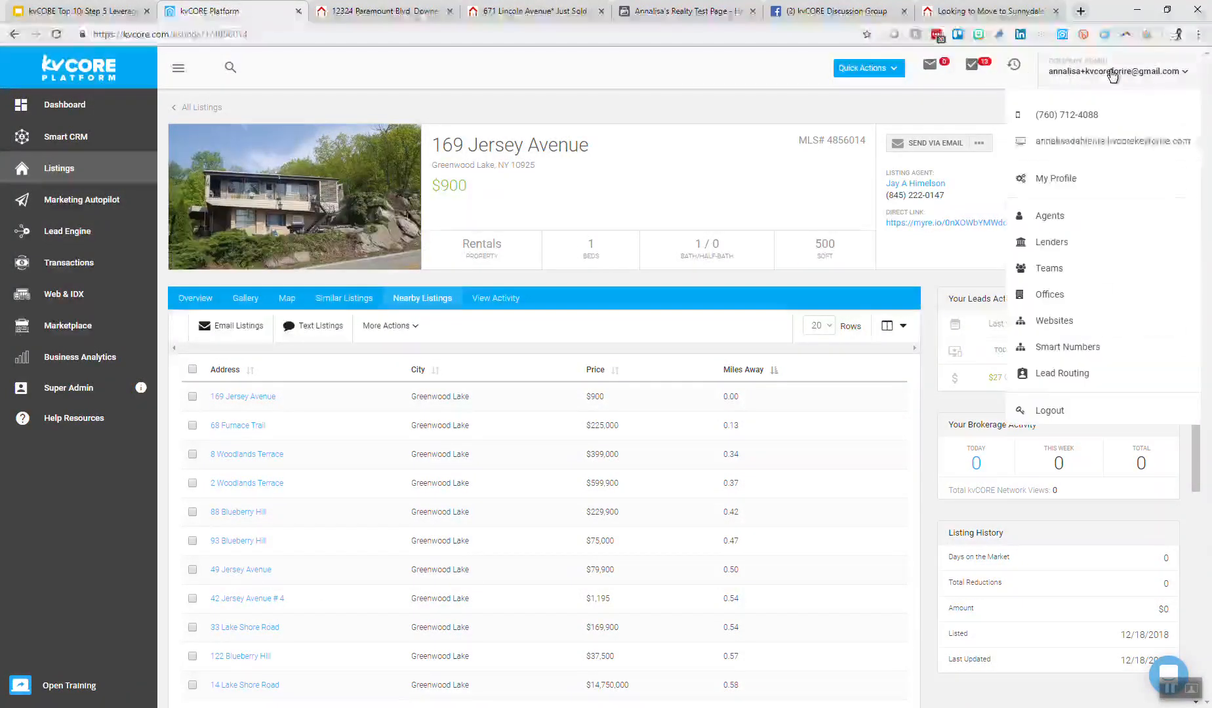
click(1119, 142)
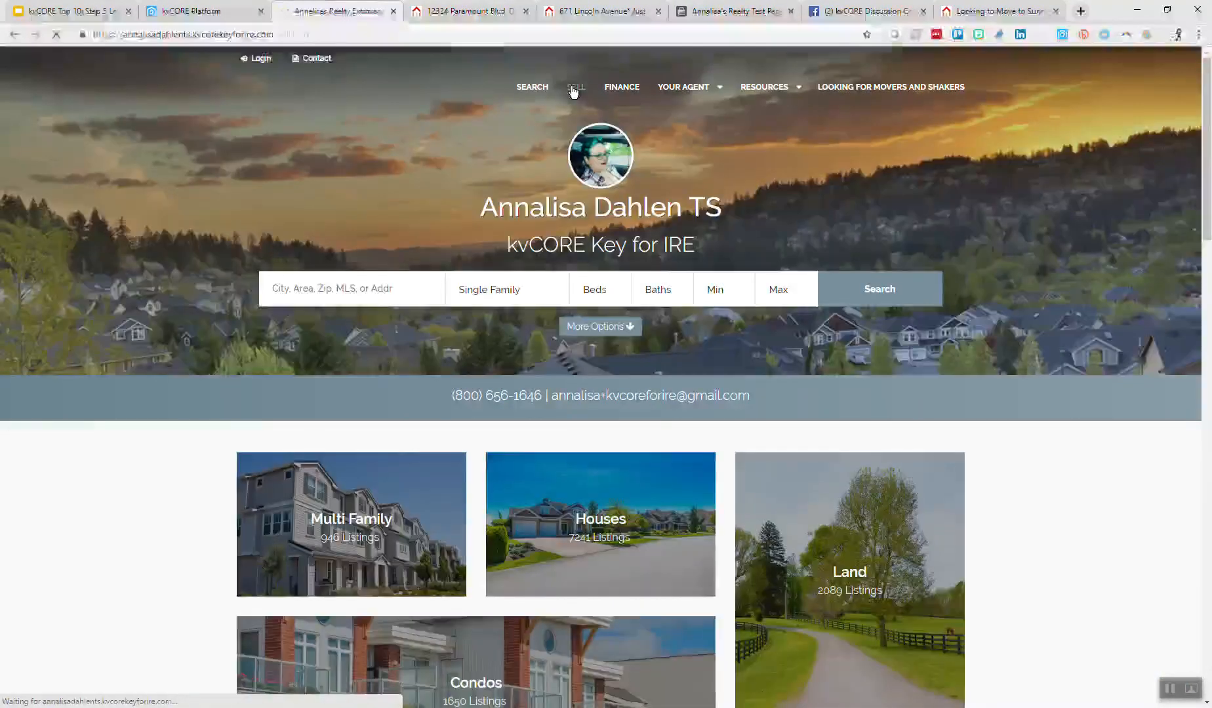
Copy the SELL page's Find Your Home's Value address, then go back to the kvCORE listing tab
click(573, 92)
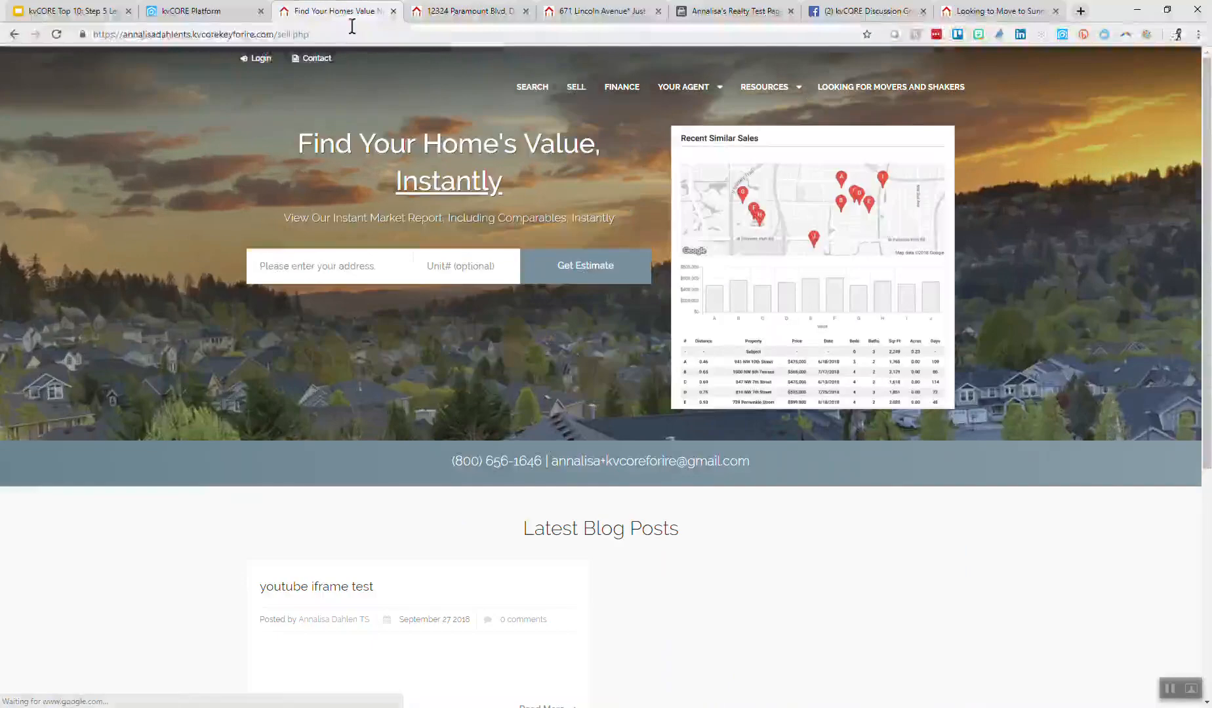
click(233, 38)
right_click(234, 39)
click(261, 112)
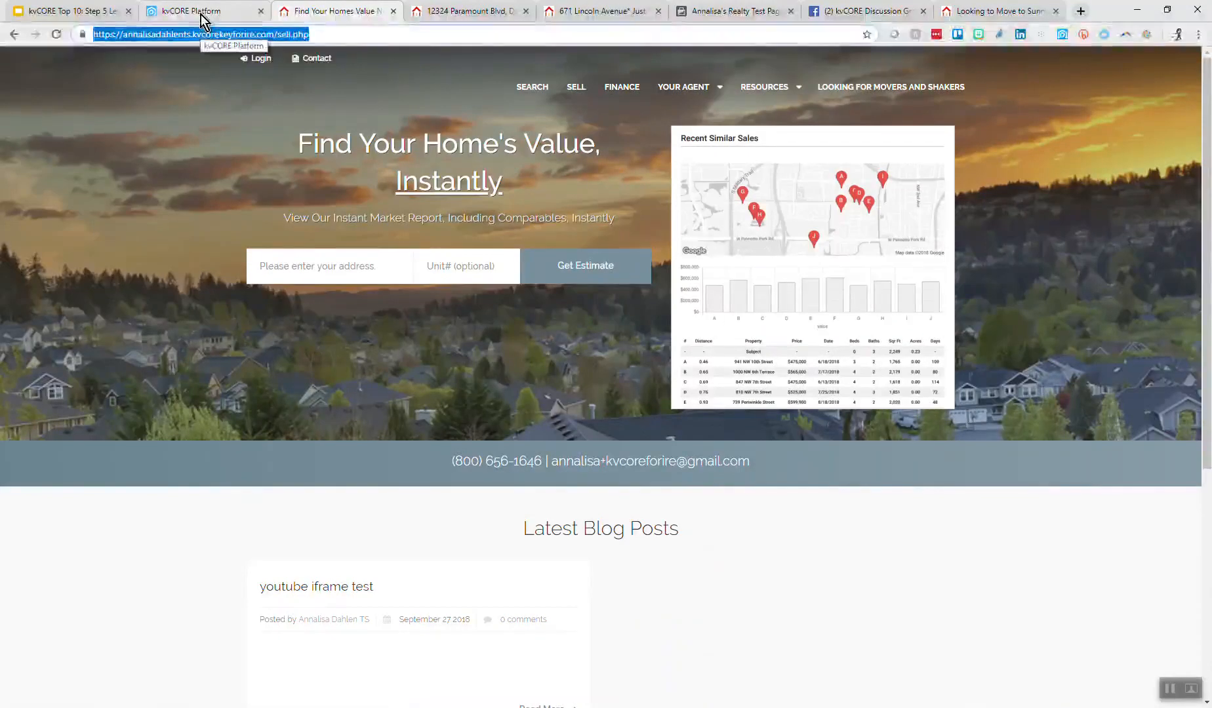
click(76, 11)
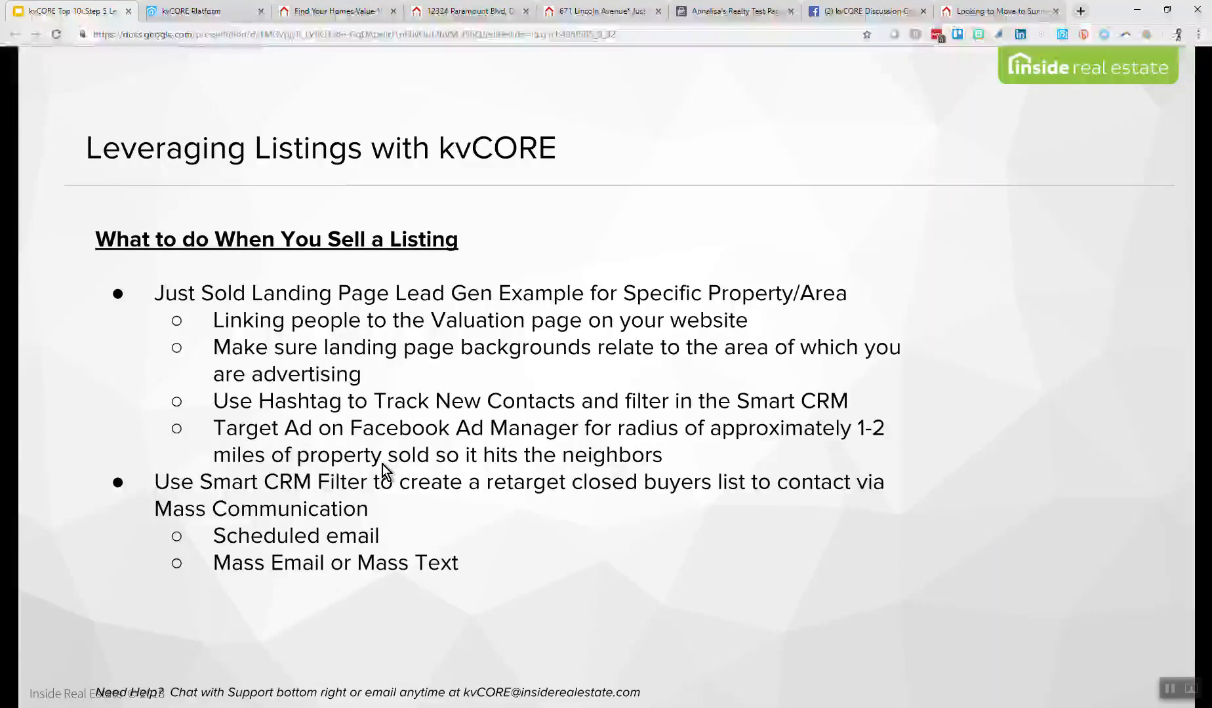
click(235, 11)
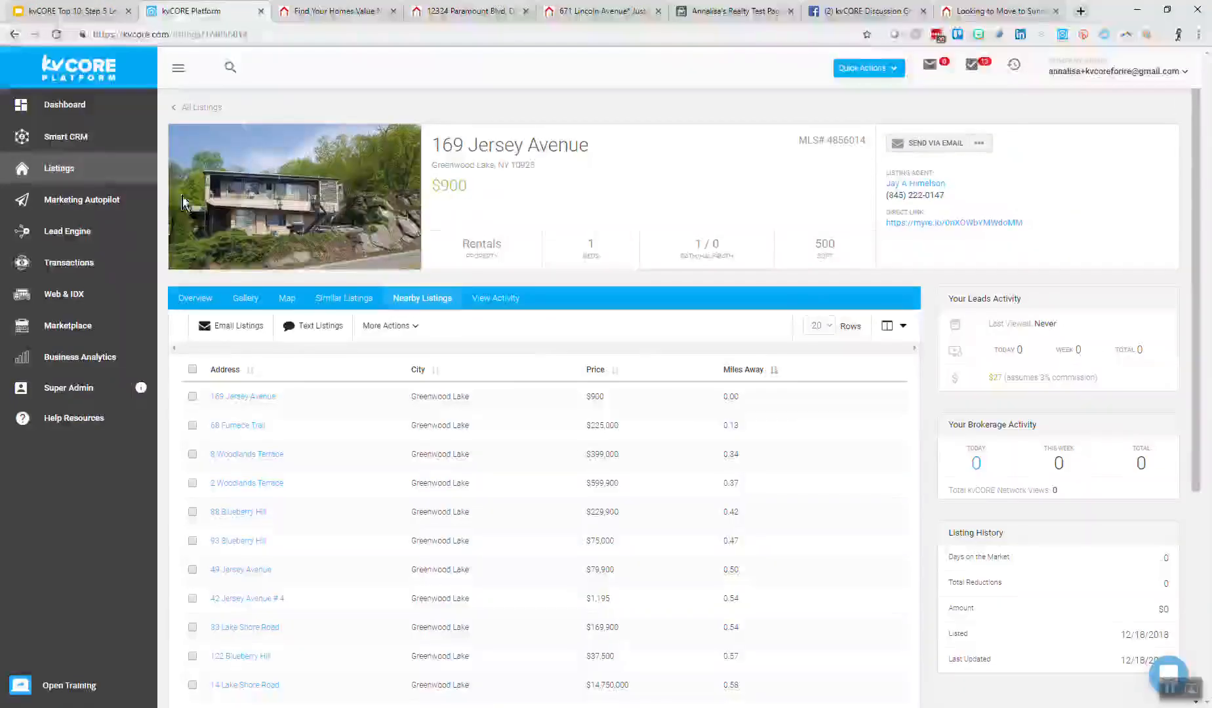
Open the Smart CRM lead list and its Filters panel
click(54, 136)
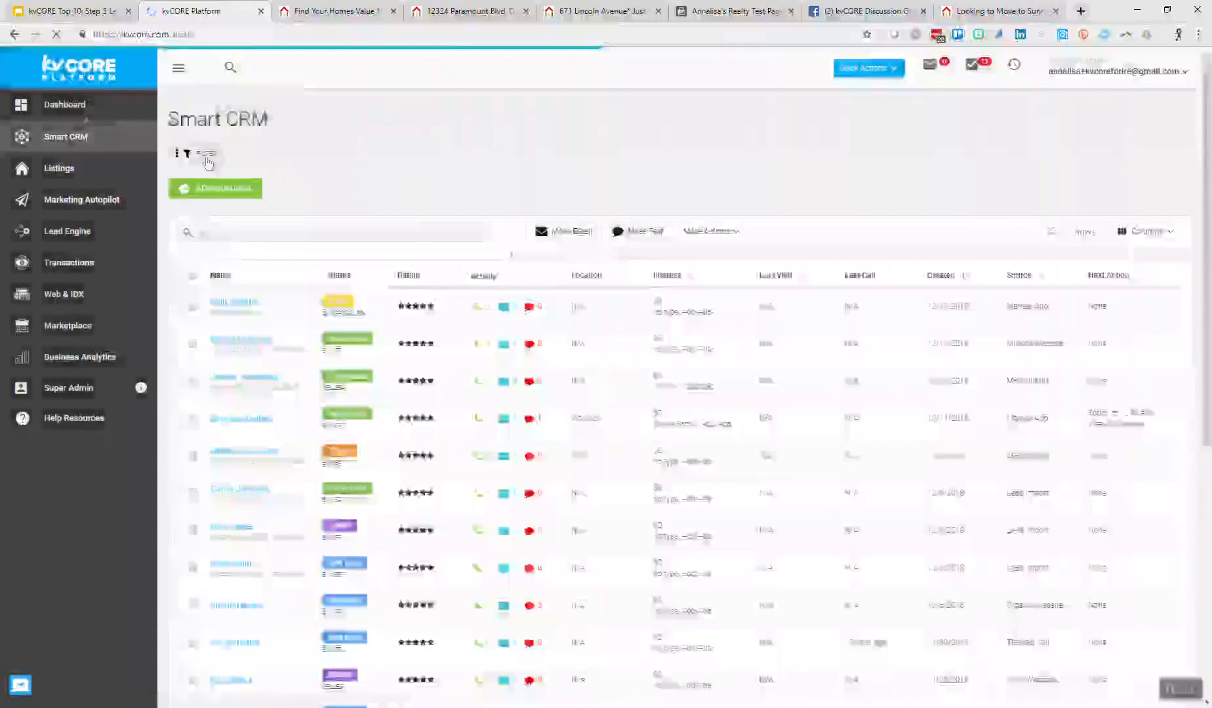
click(207, 157)
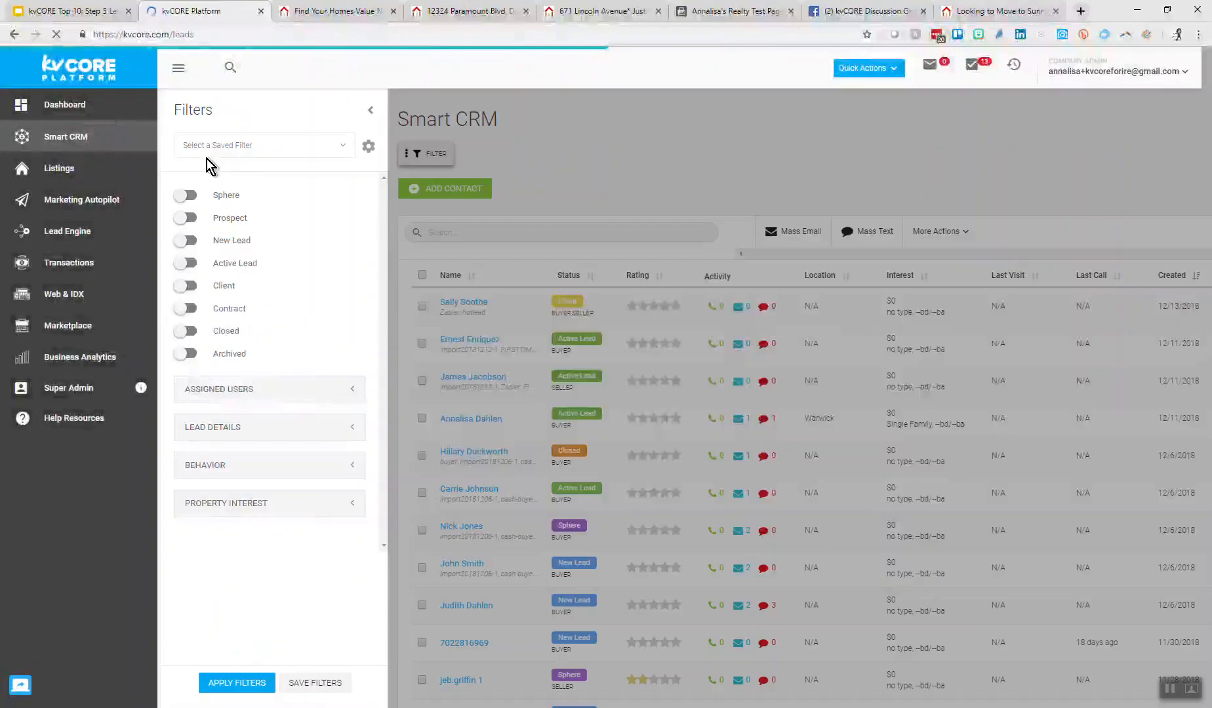
Filter leads by the cash-buyer hashtag under Lead Details and select all 4 results
click(352, 430)
scroll(349, 434, down, 3)
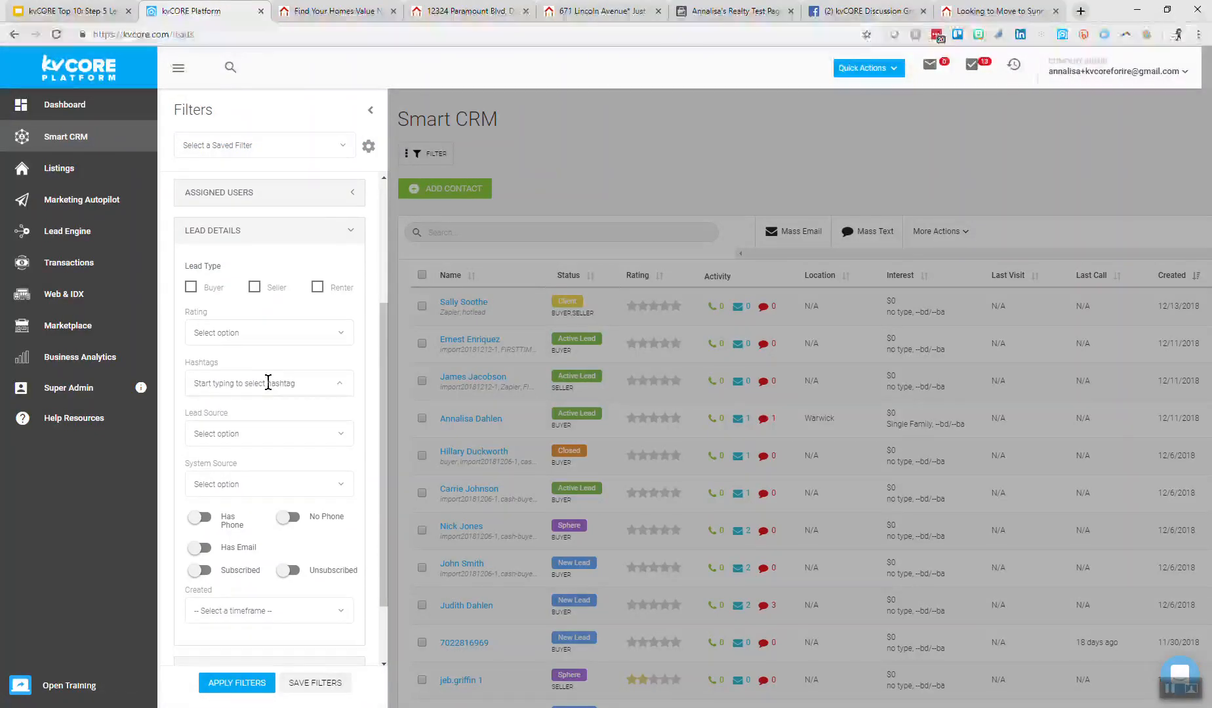
text(buy)
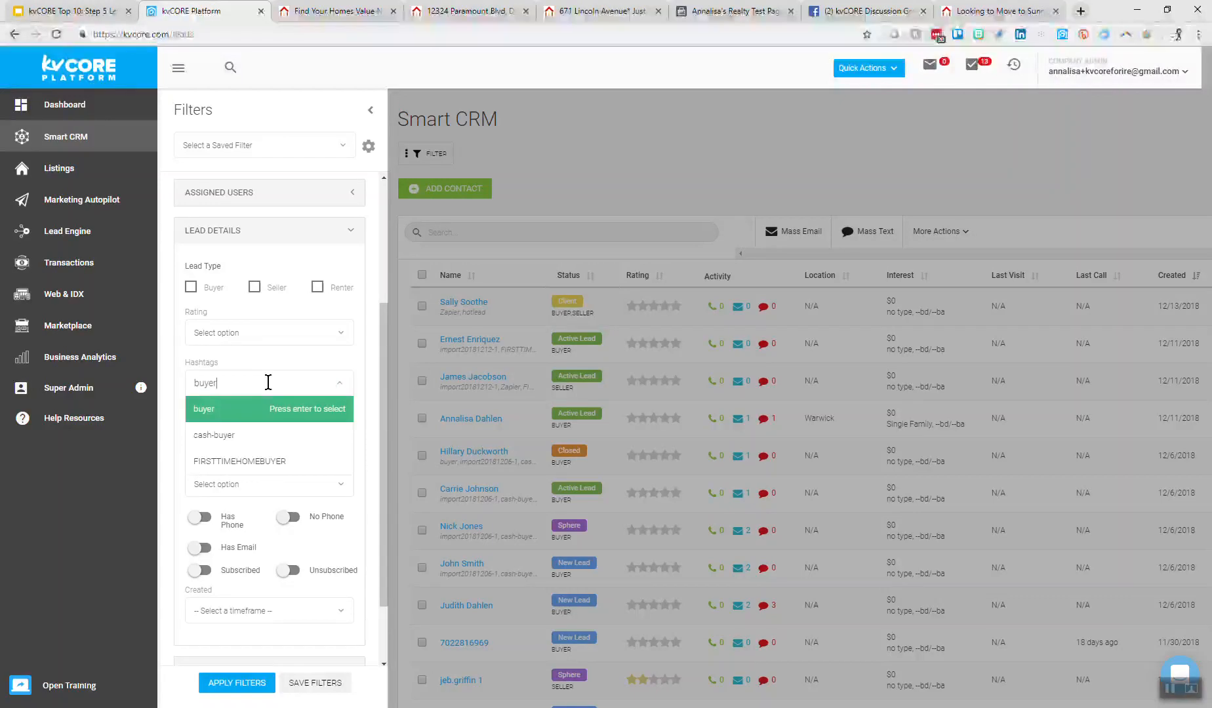
text(er)
click(214, 434)
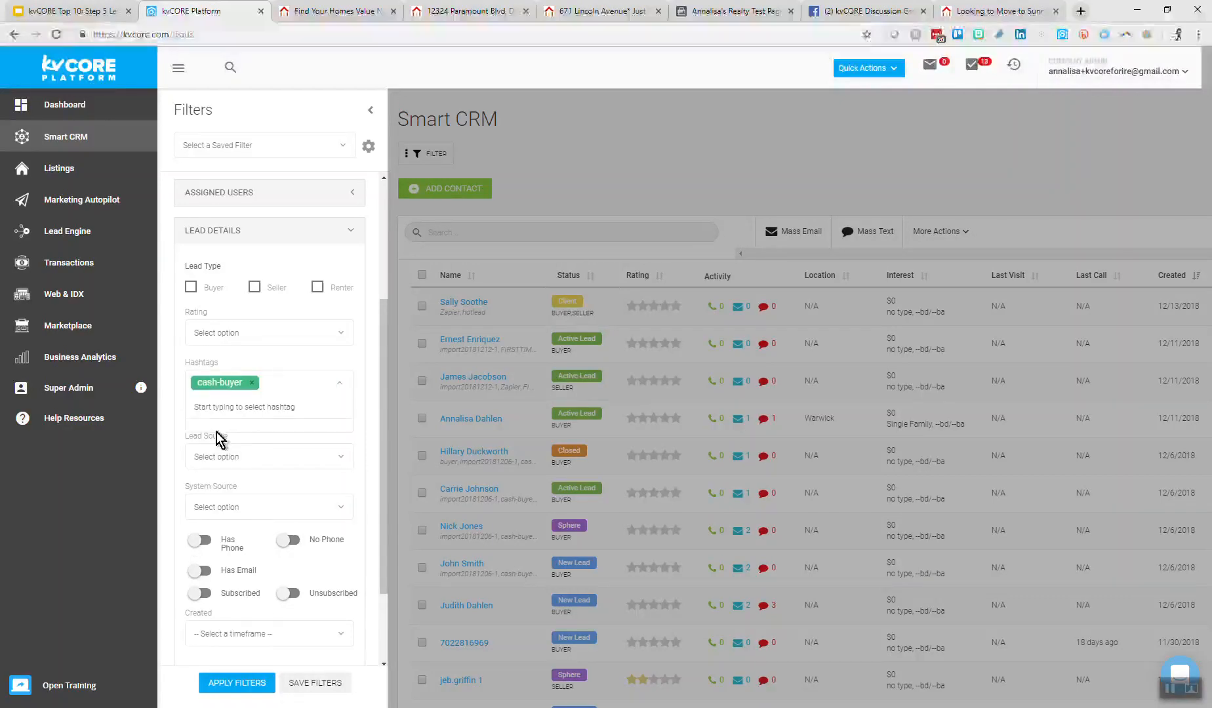
click(239, 683)
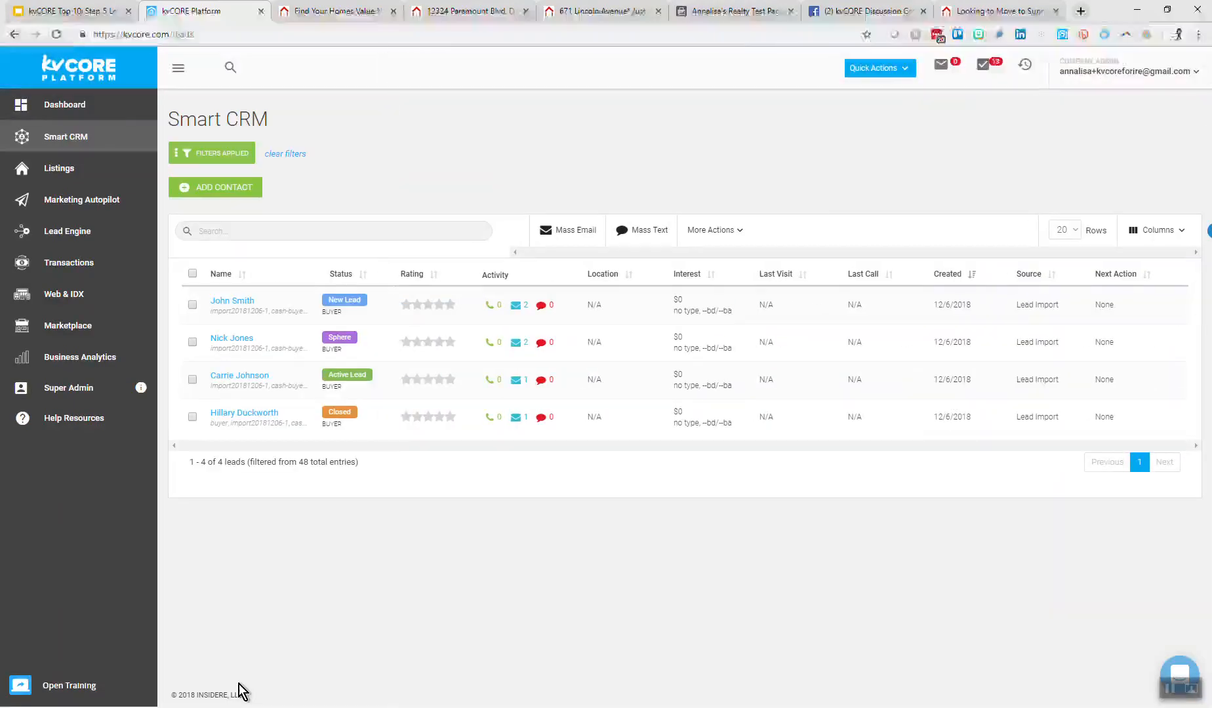
click(192, 274)
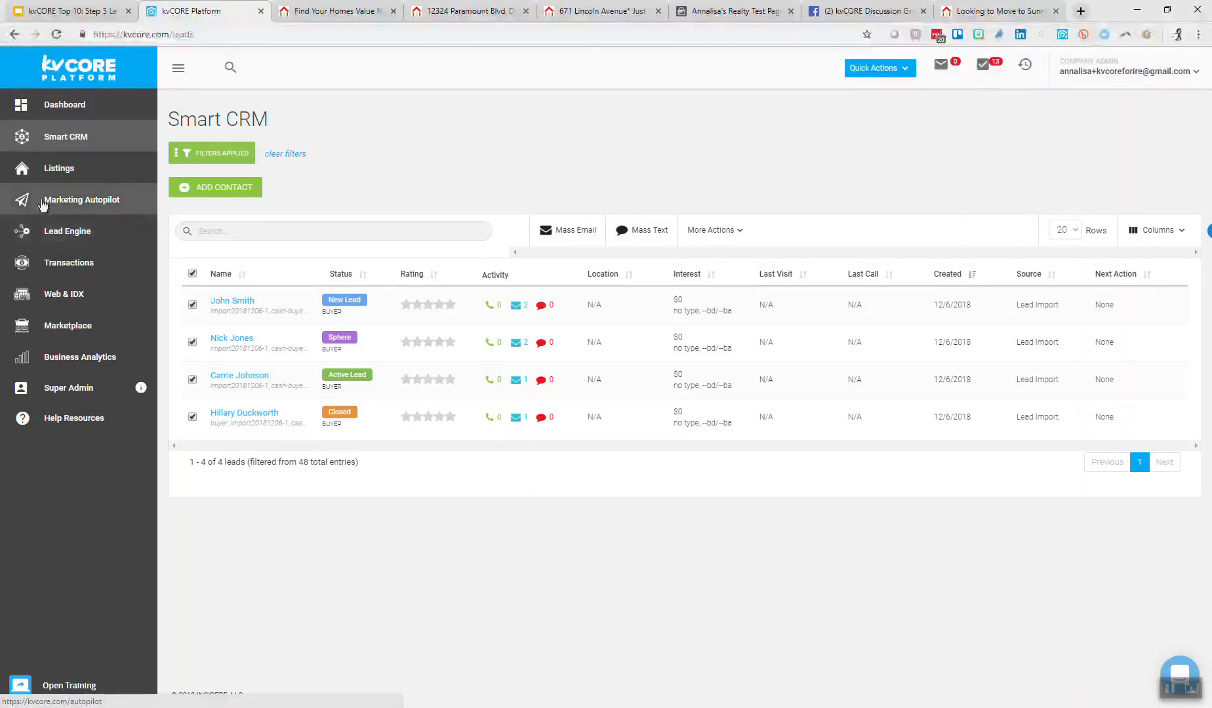
Go to Marketing Autopilot's Schedule Mass Email page, preview a new email's Scope choices, then cancel
click(94, 206)
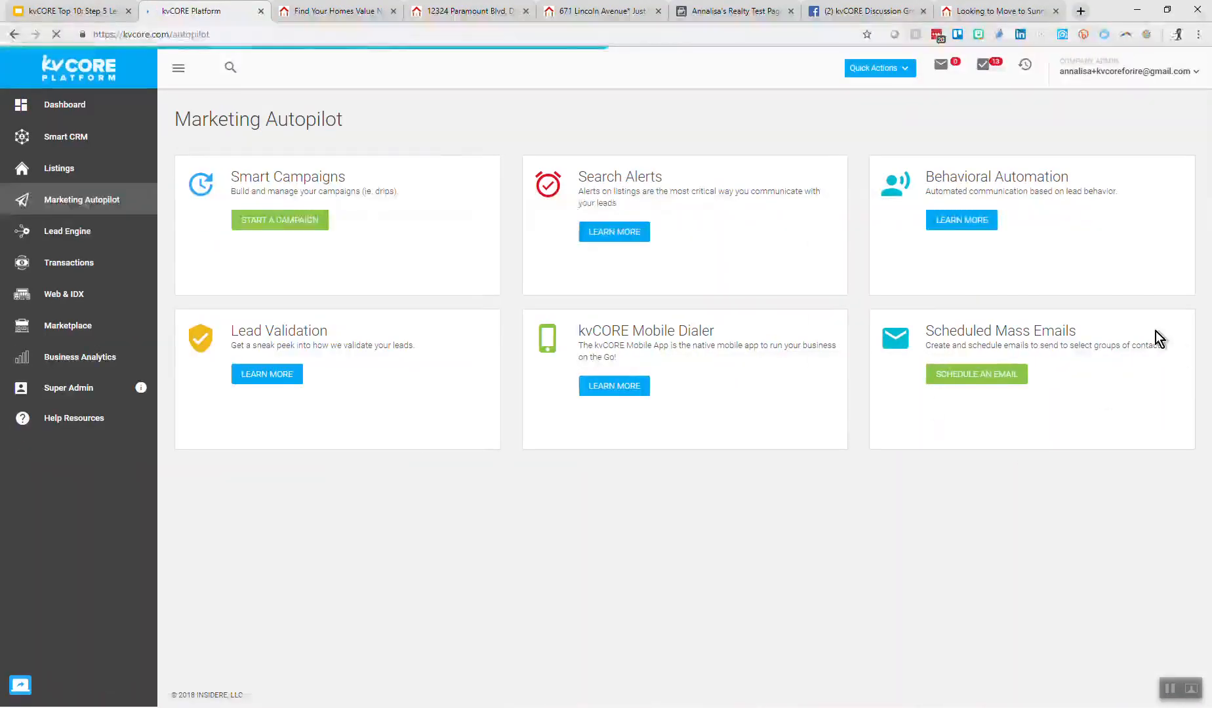
click(992, 373)
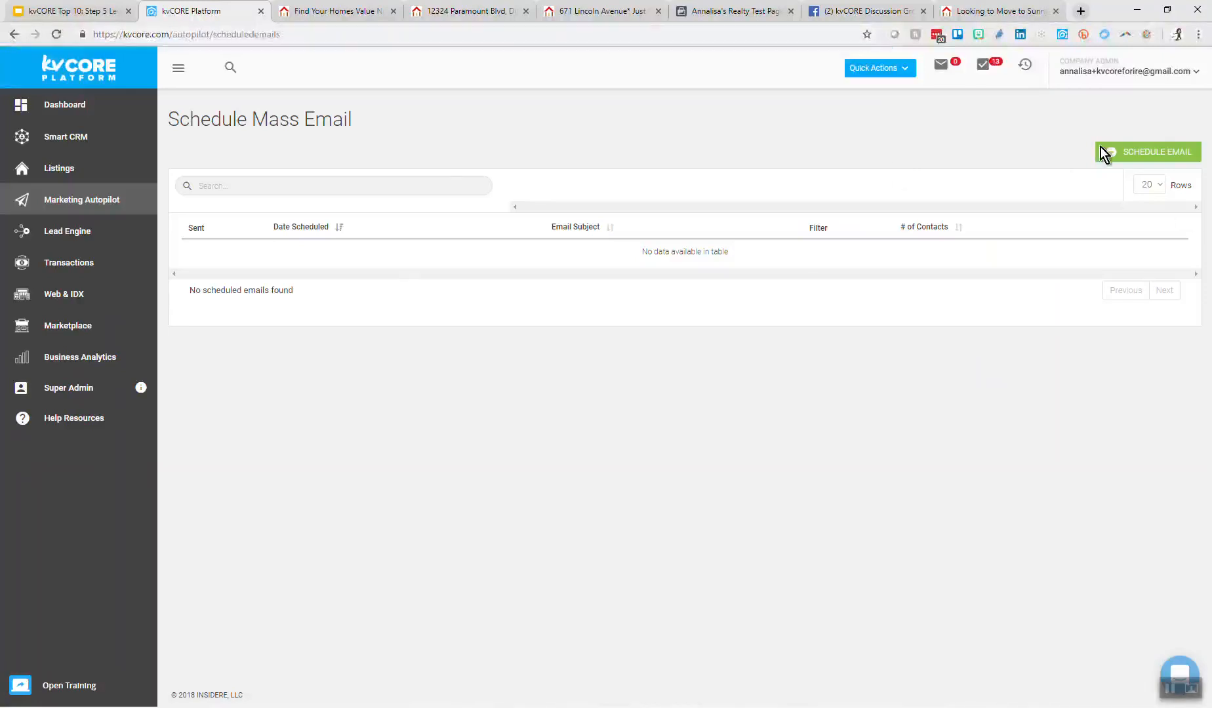
click(1156, 154)
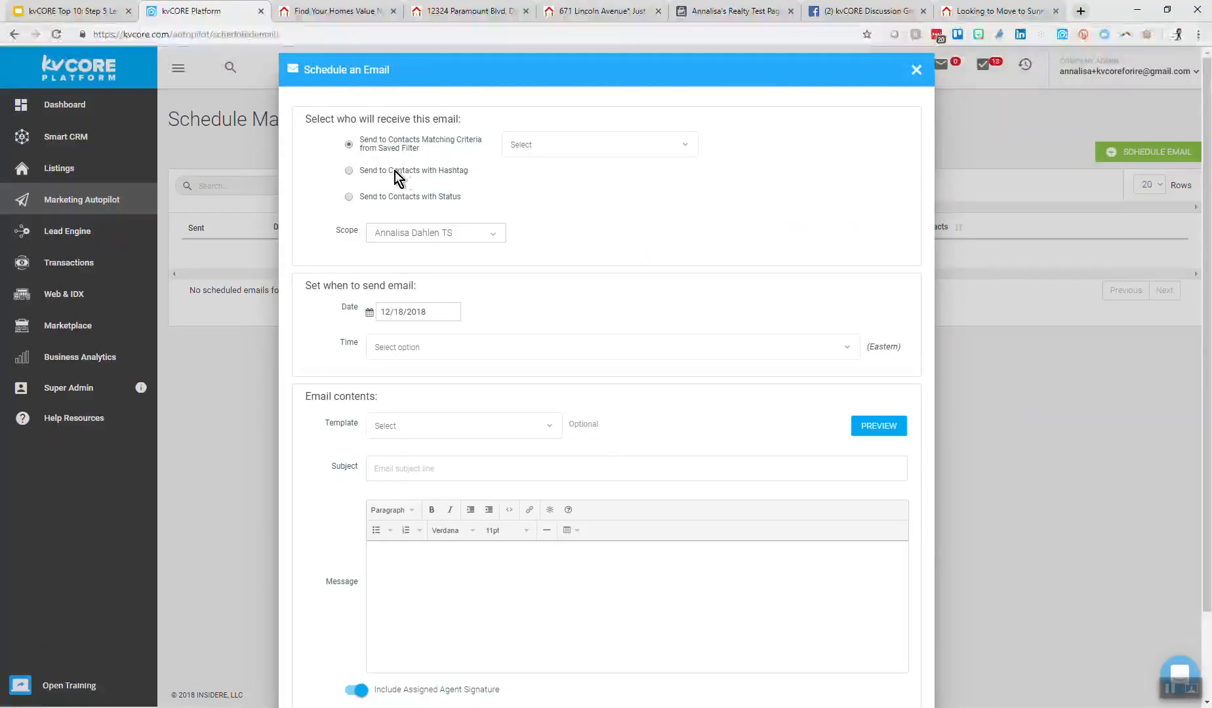
click(401, 230)
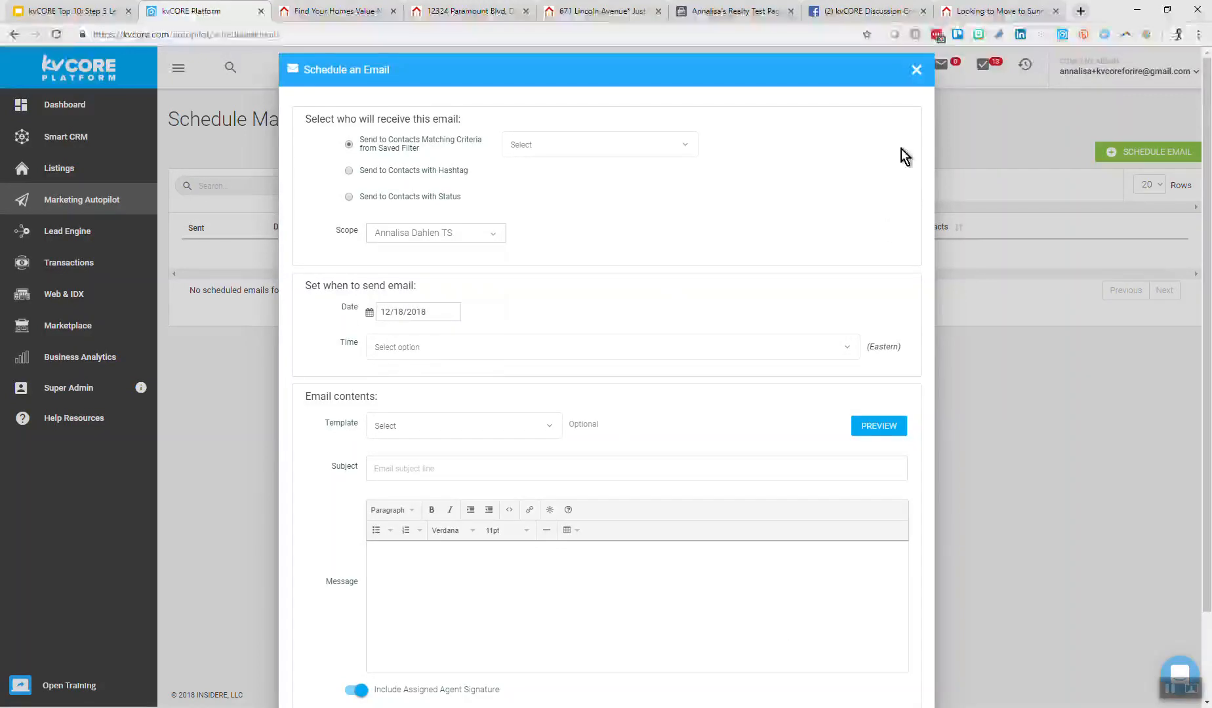
click(916, 70)
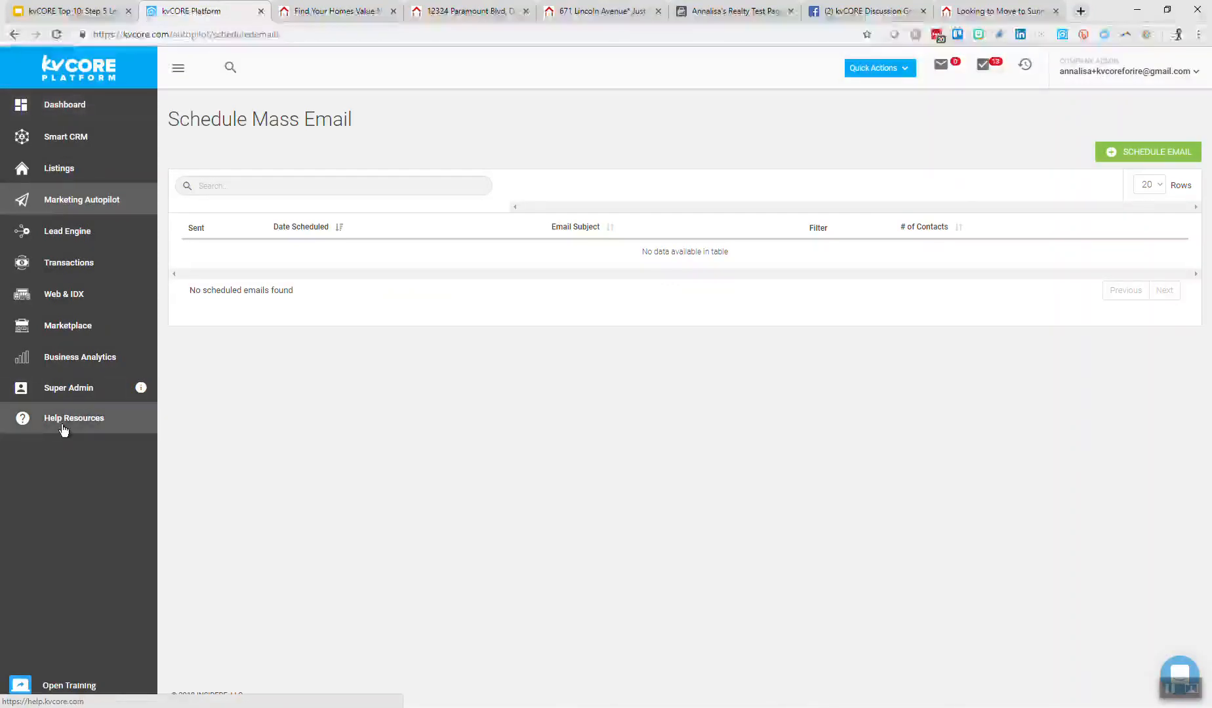
Back on the Marketing Autopilot overview, preview and dismiss the Search Alerts help video, then open support chat
click(57, 201)
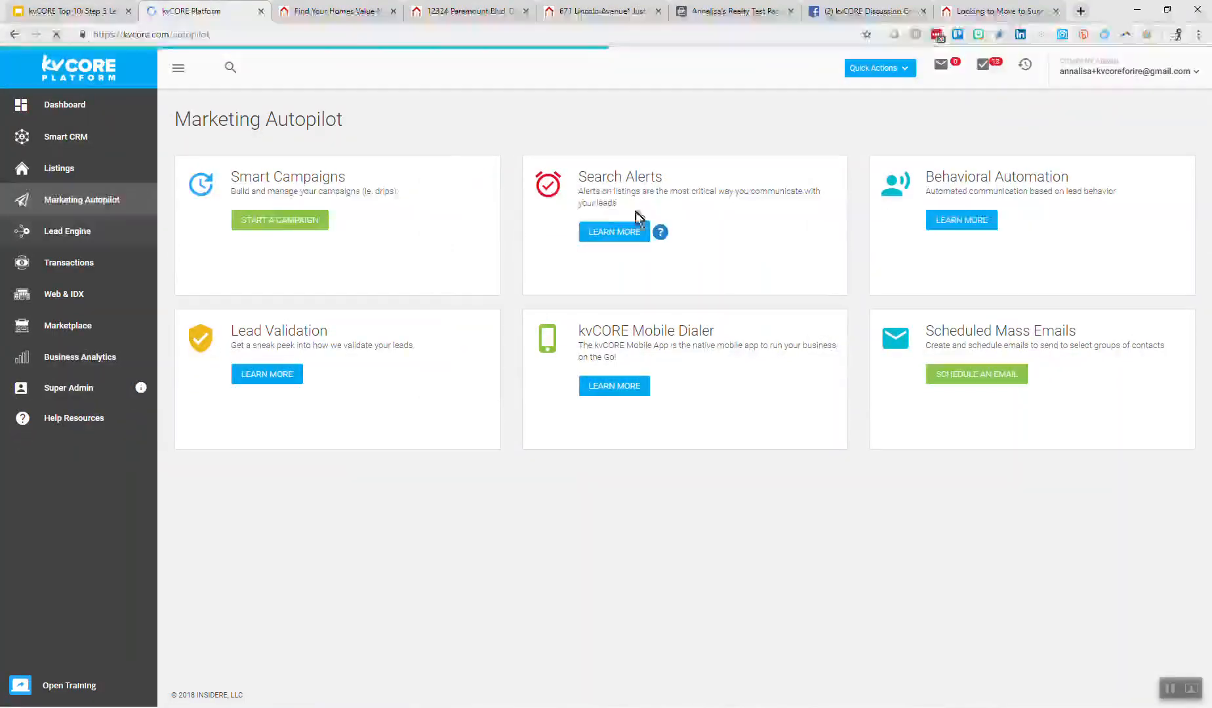
click(662, 238)
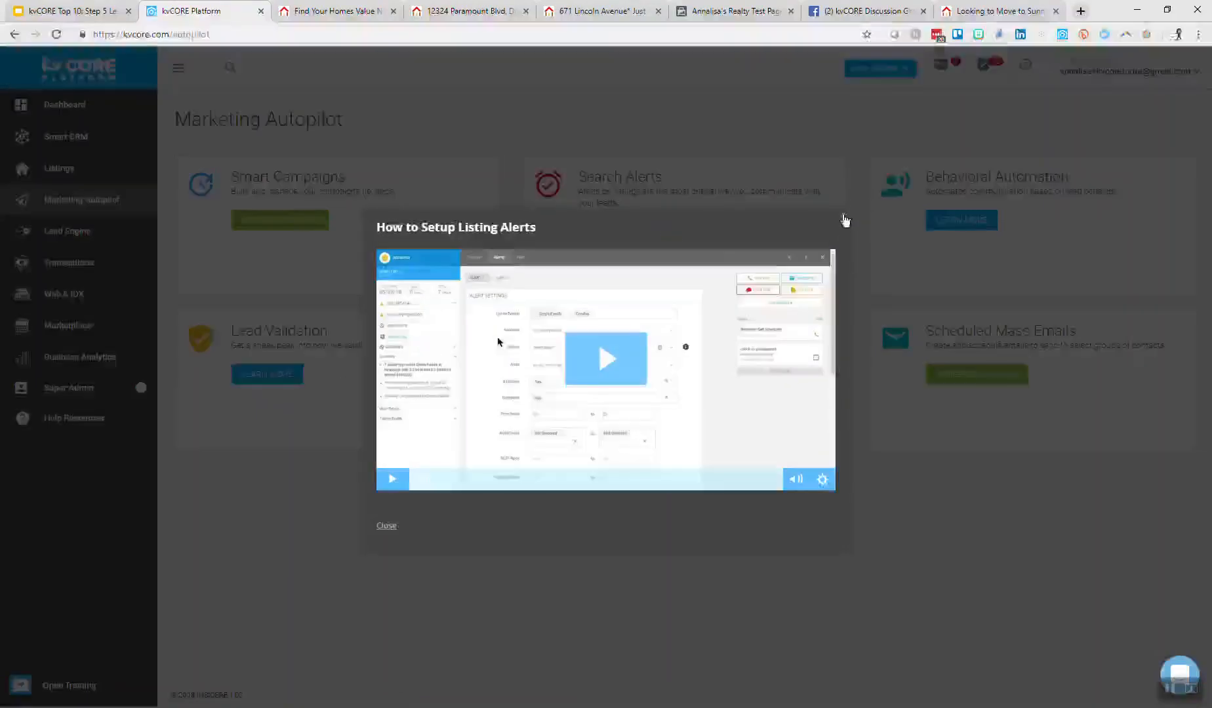
click(844, 216)
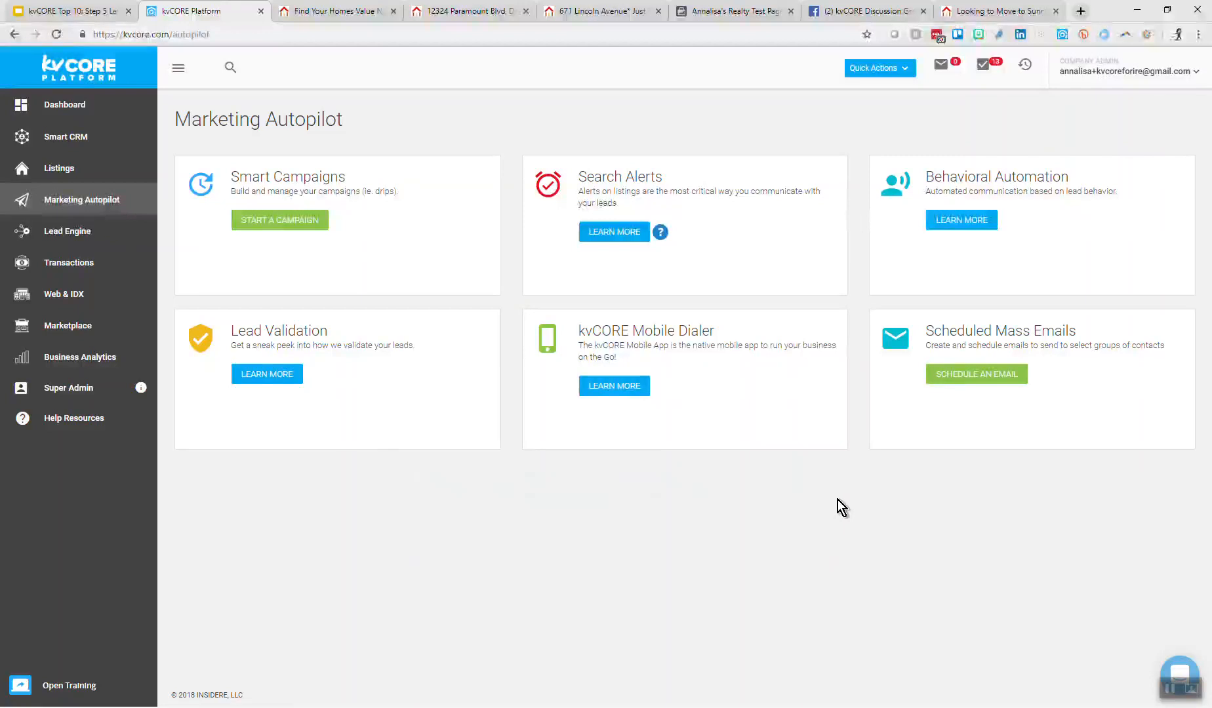
click(1181, 671)
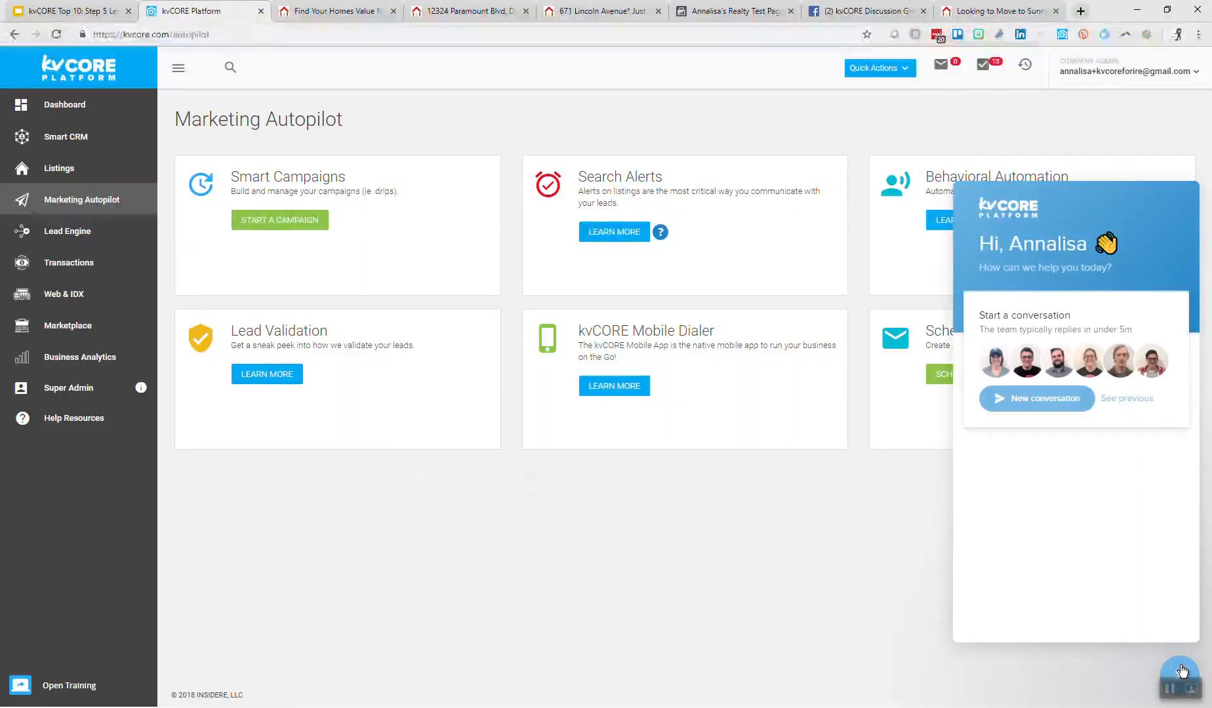